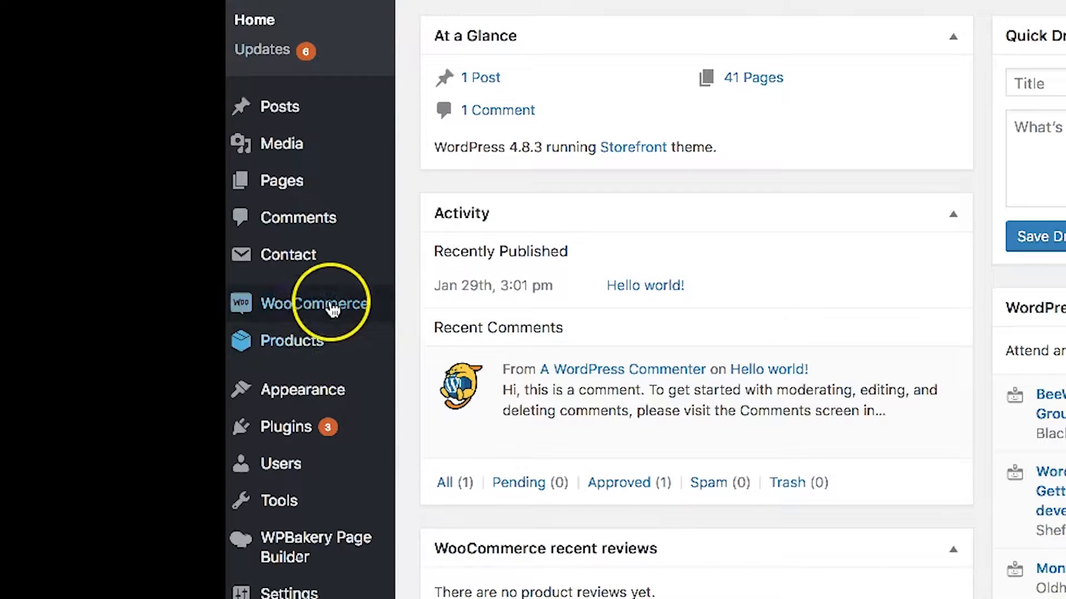
{"action": "mouse_move", "coordinate": [192, 227]}
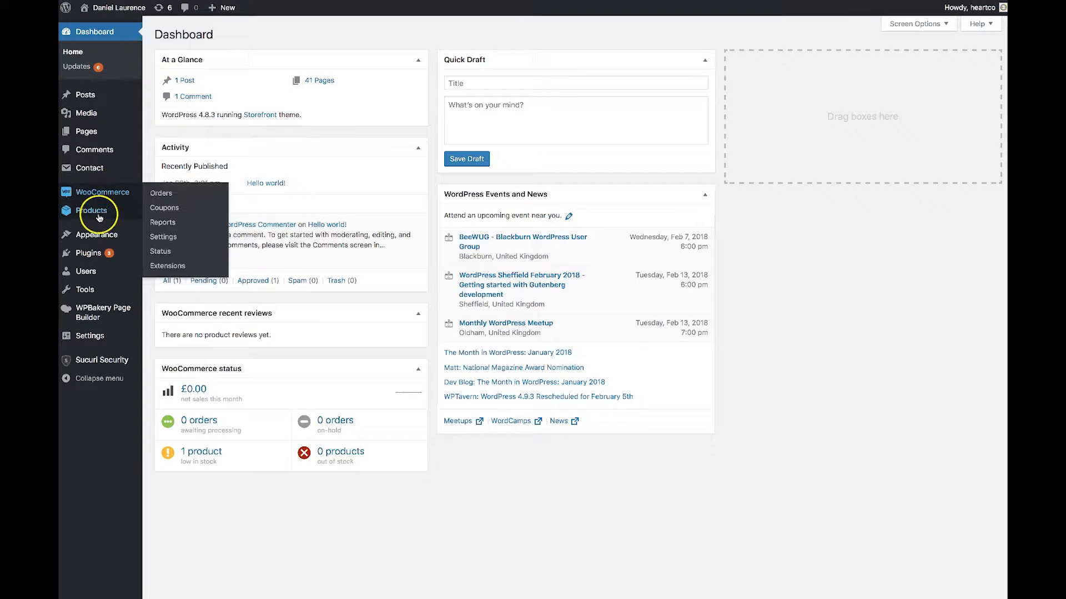
{"action": "mouse_move", "coordinate": [101, 213]}
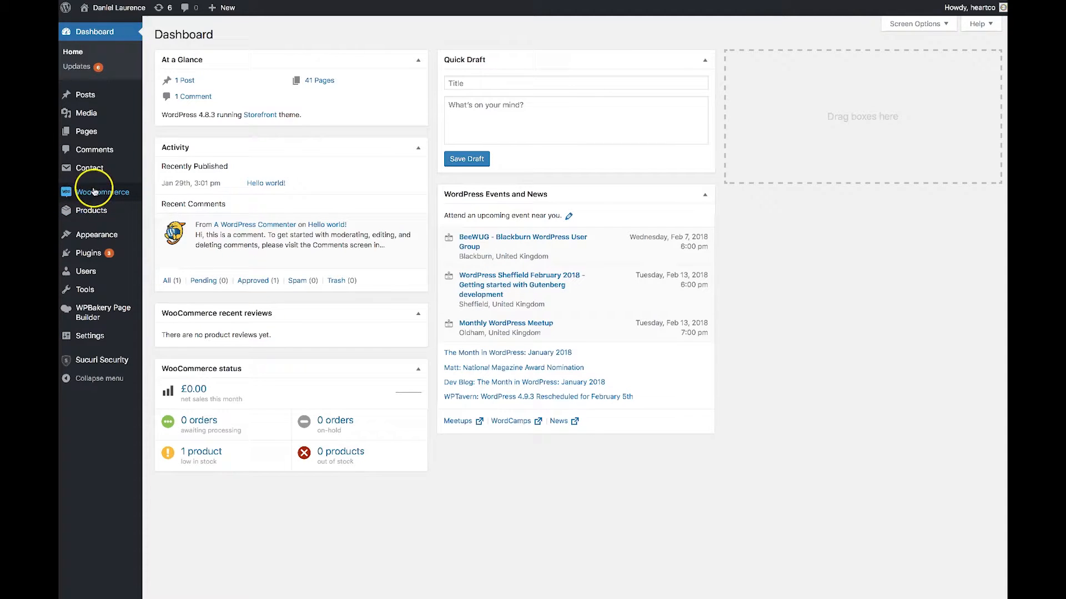
{"action": "mouse_move", "coordinate": [99, 192]}
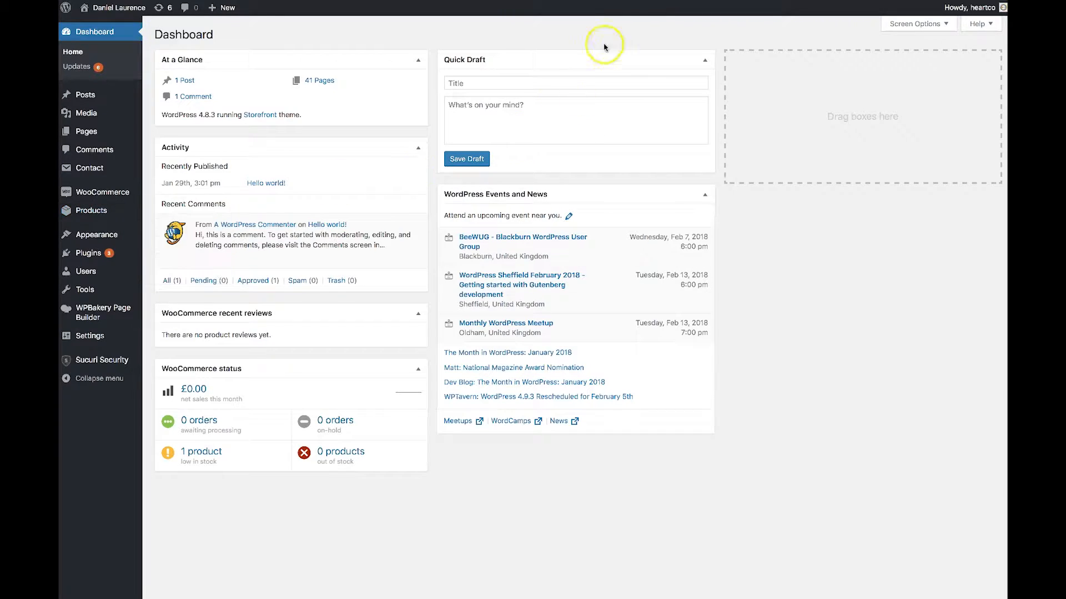
Step: Switch to the storefront home page, look through its product categories and open the Clocks category
{"action": "left_click", "coordinate": [601, 0]}
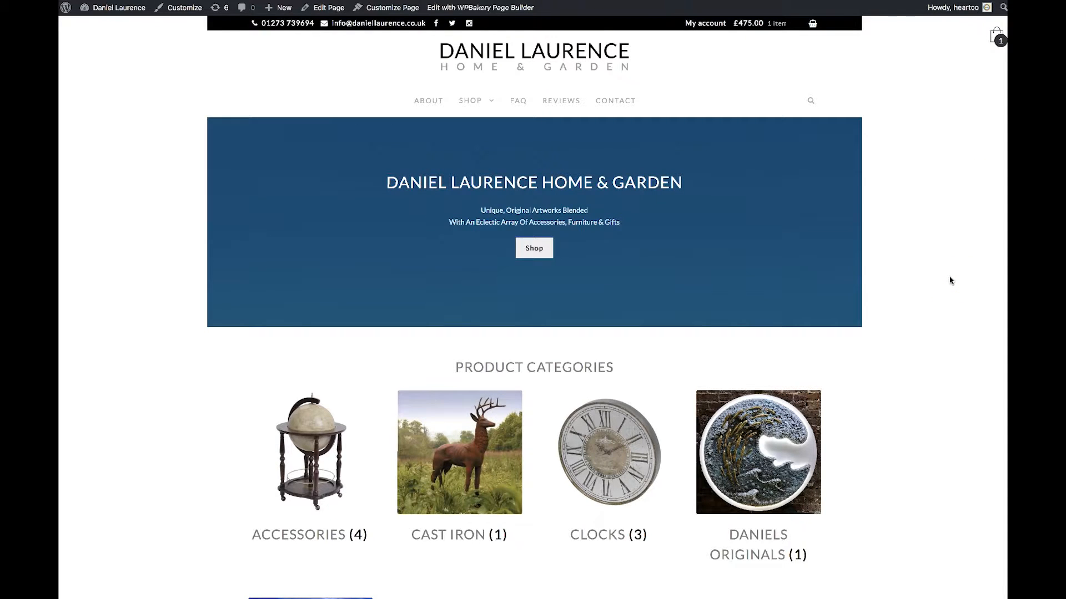
{"action": "scroll", "coordinate": [950, 279], "scroll_direction": "down", "scroll_amount": 5}
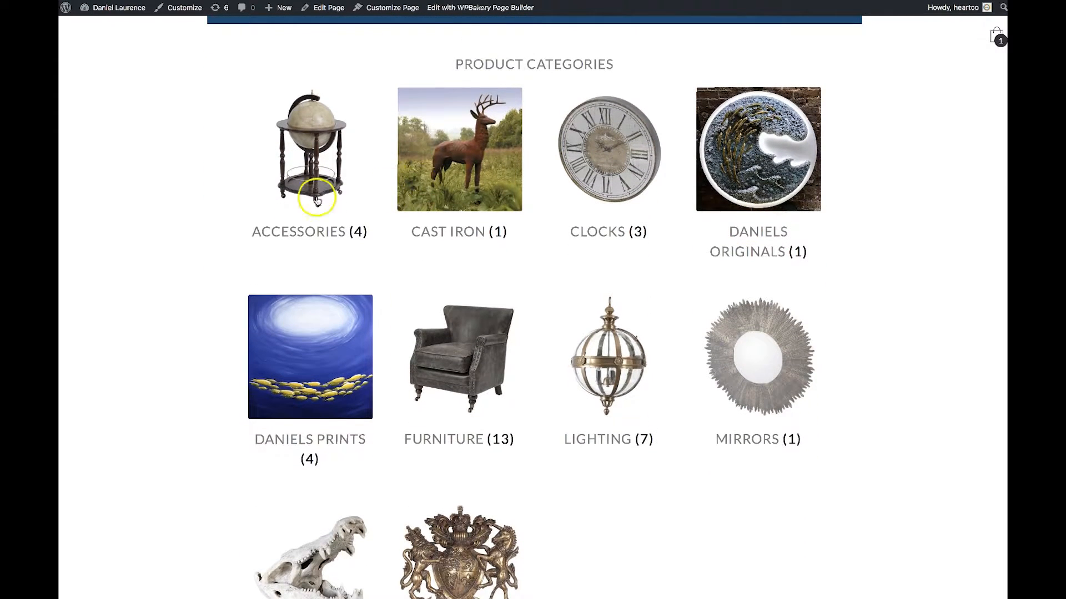
{"action": "scroll", "coordinate": [464, 336], "scroll_direction": "up", "scroll_amount": 1}
{"action": "scroll", "coordinate": [464, 336], "scroll_direction": "up", "scroll_amount": 2}
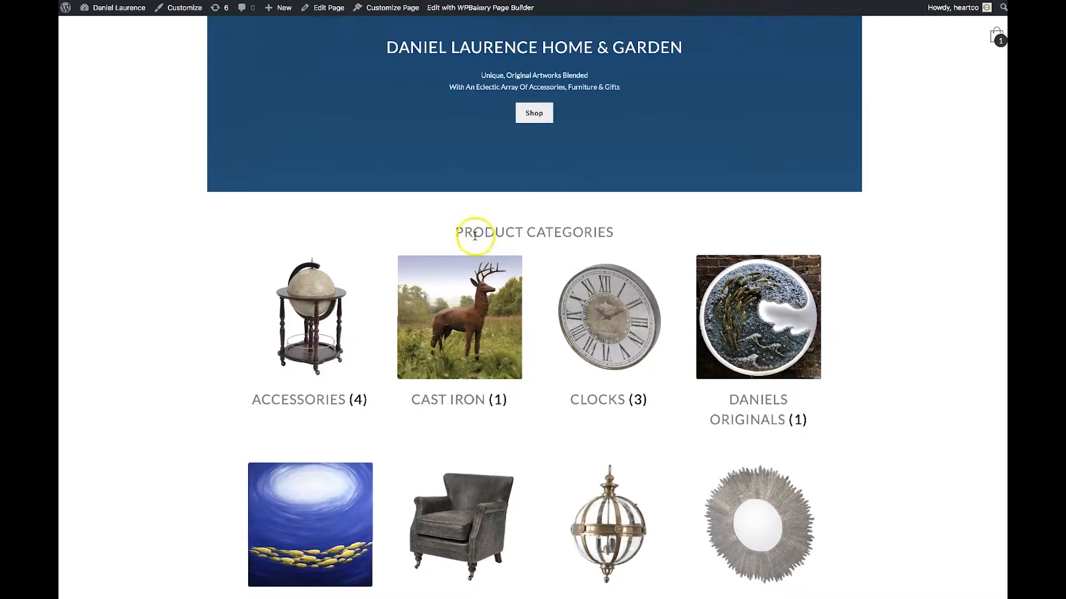
{"action": "scroll", "coordinate": [483, 333], "scroll_direction": "down", "scroll_amount": 1}
{"action": "left_click", "coordinate": [608, 345]}
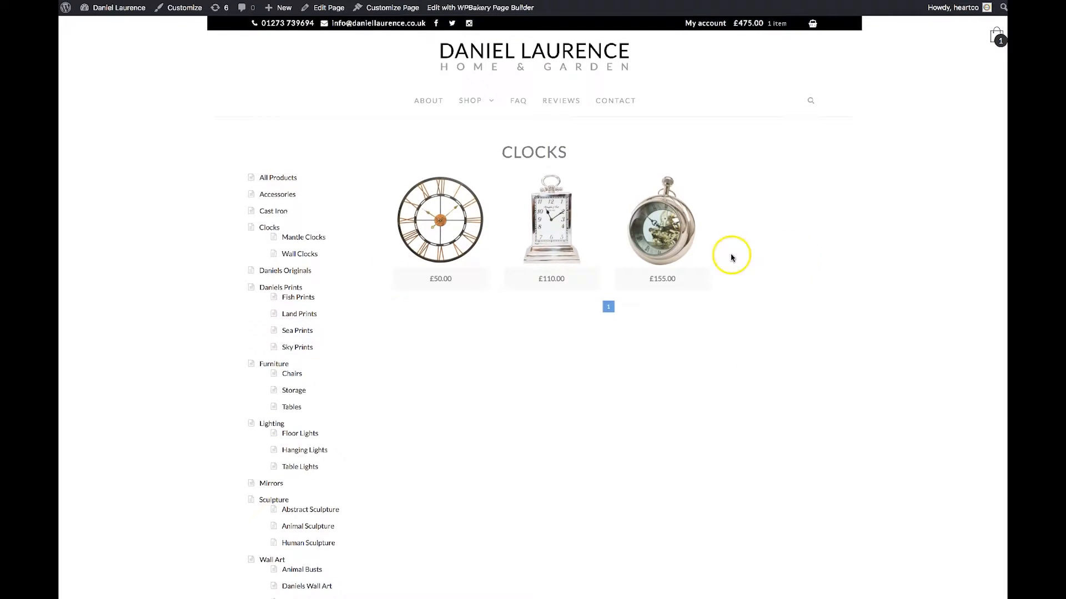
Step: Return to the storefront home page and review it down to the Best Sellers section
{"action": "mouse_move", "coordinate": [471, 102]}
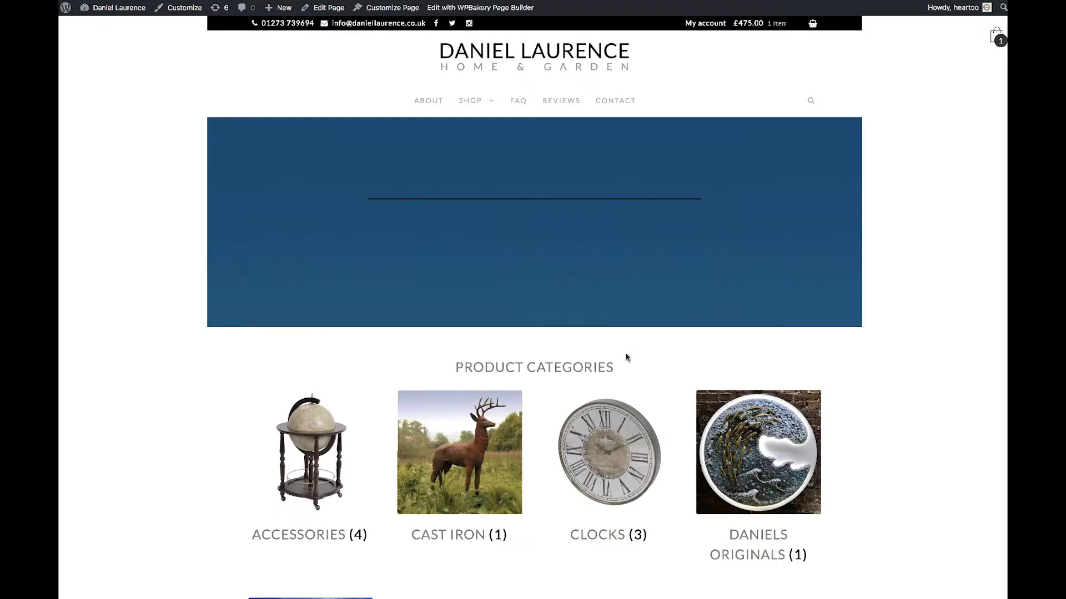
{"action": "scroll", "coordinate": [885, 437], "scroll_direction": "down", "scroll_amount": 15}
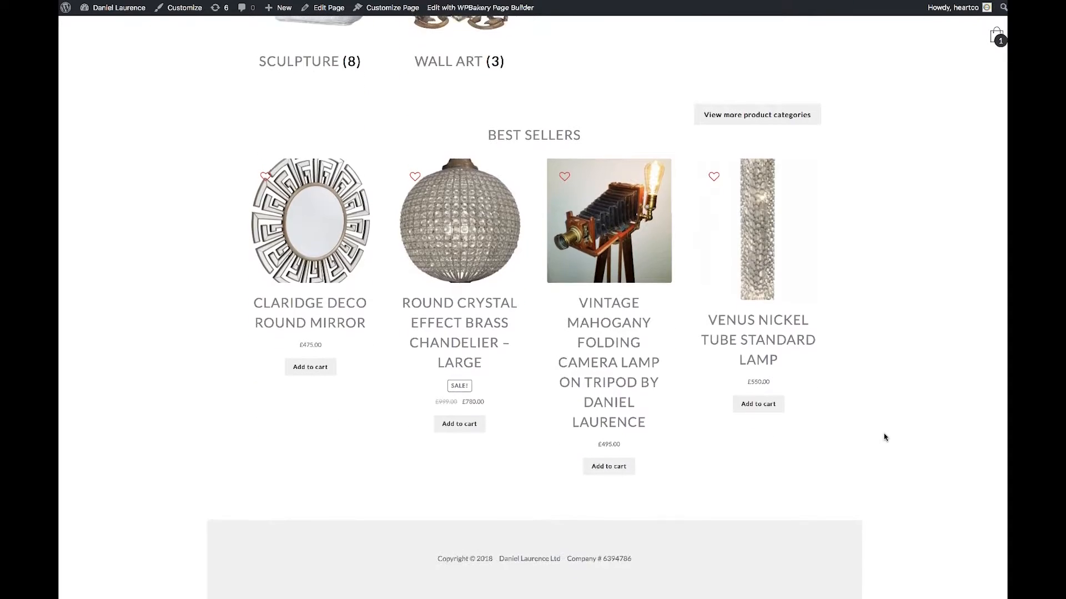
{"action": "scroll", "coordinate": [885, 438], "scroll_direction": "up", "scroll_amount": 15}
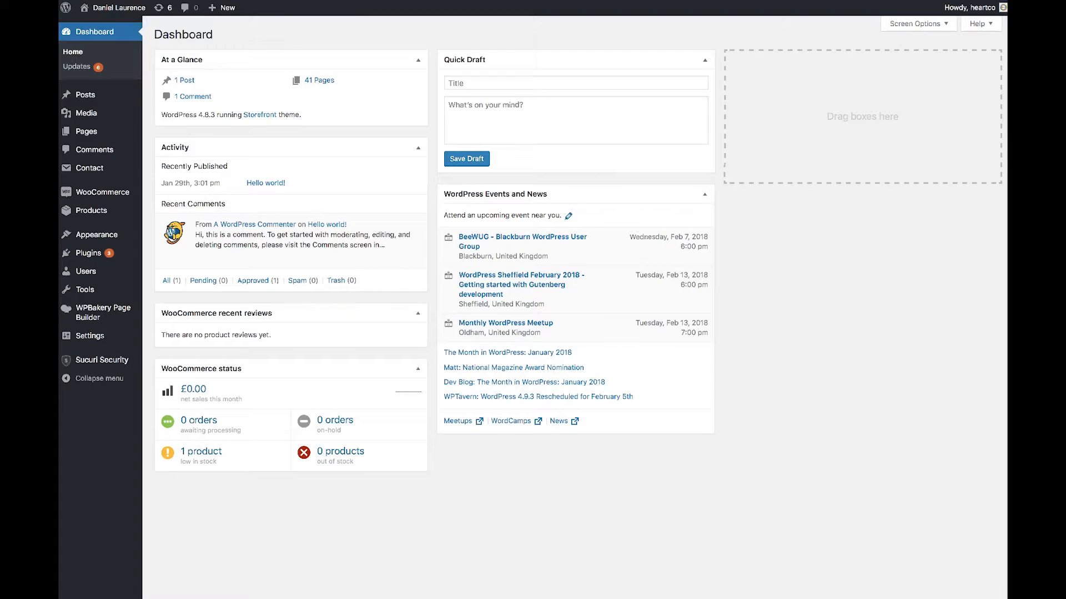
Step: Open the list of all products in the dashboard and examine the products' SKU, stock, price and category columns
{"action": "mouse_move", "coordinate": [103, 210]}
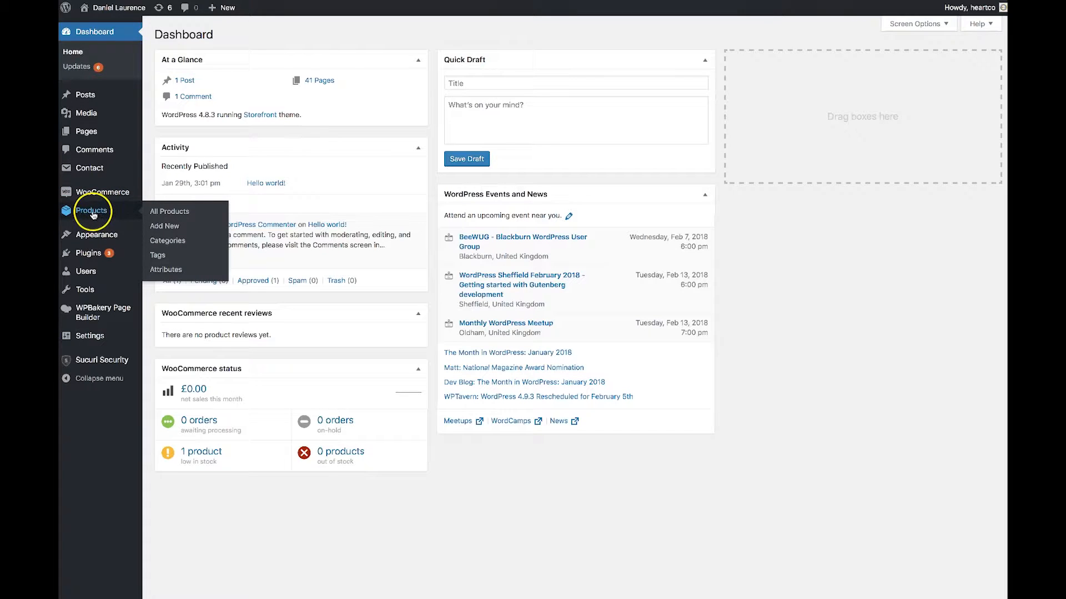
{"action": "left_click", "coordinate": [173, 213]}
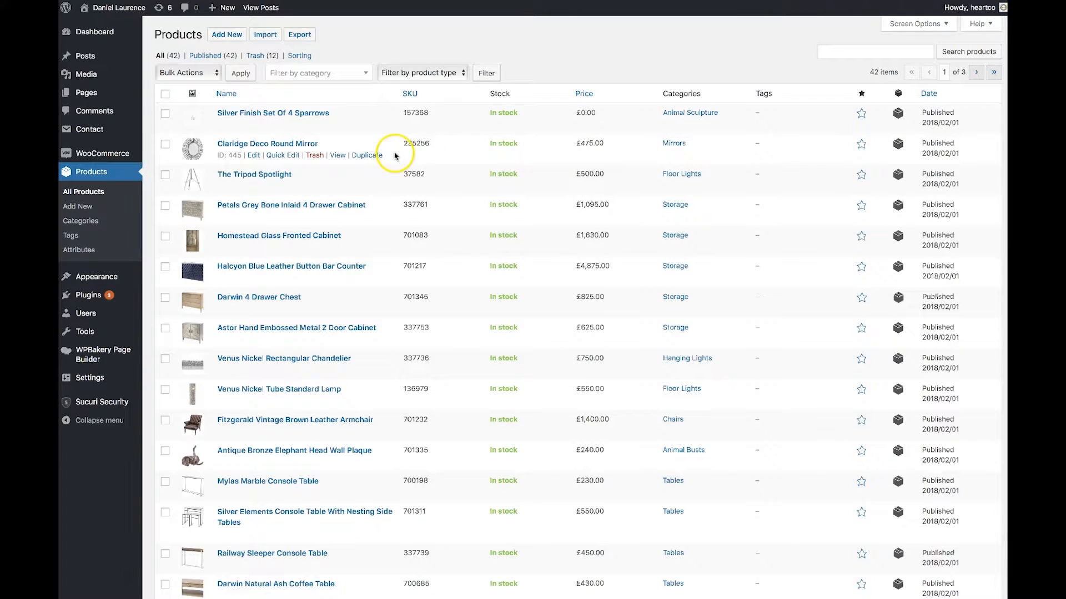
{"action": "left_click_drag", "start_coordinate": [429, 143], "coordinate": [408, 143]}
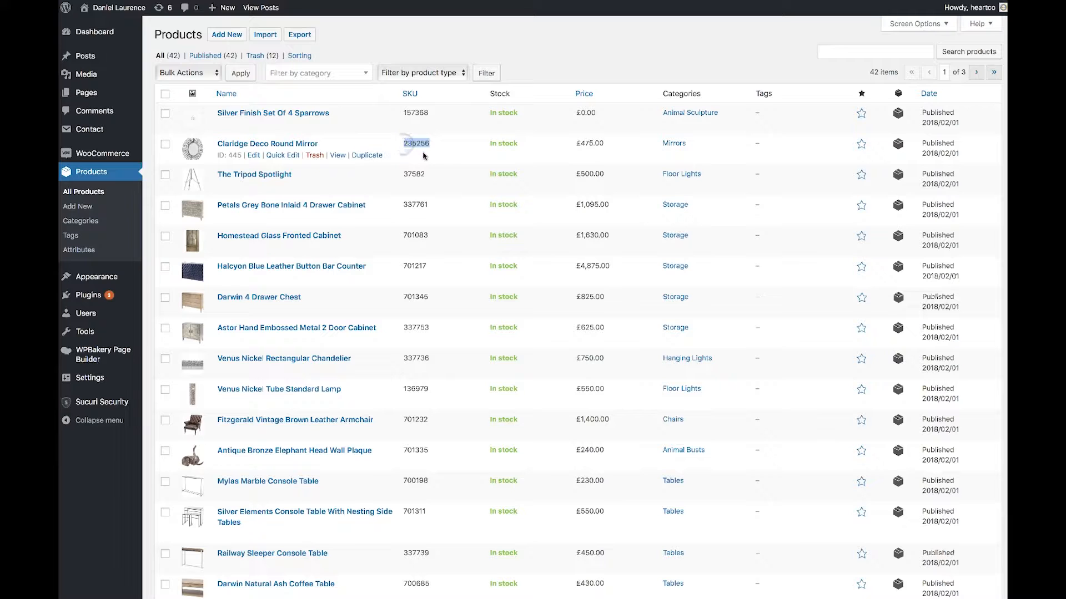
{"action": "left_click", "coordinate": [511, 143]}
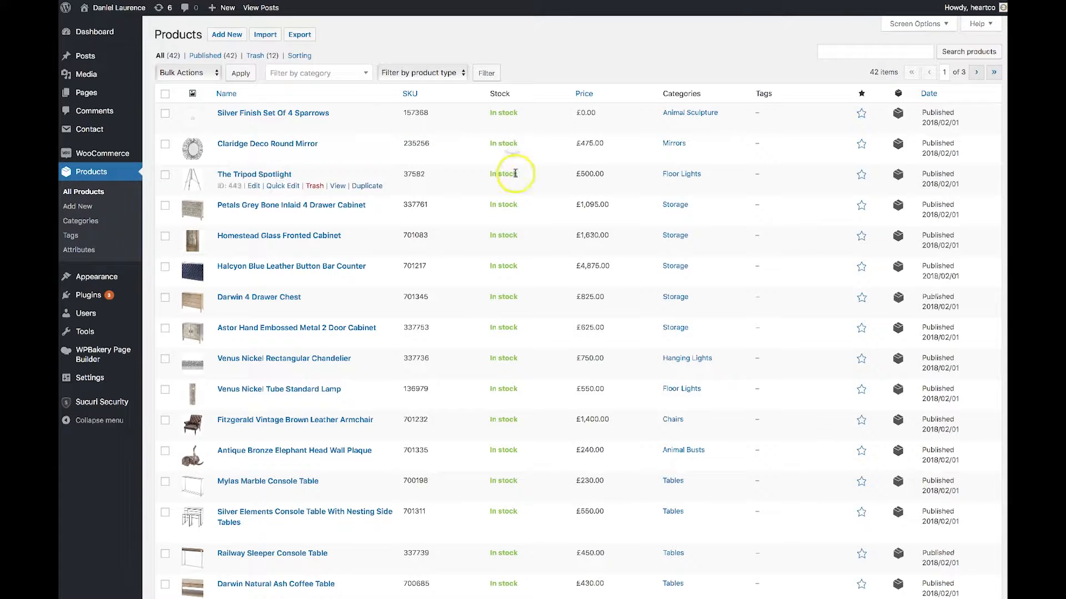
{"action": "left_click_drag", "start_coordinate": [487, 146], "coordinate": [517, 144]}
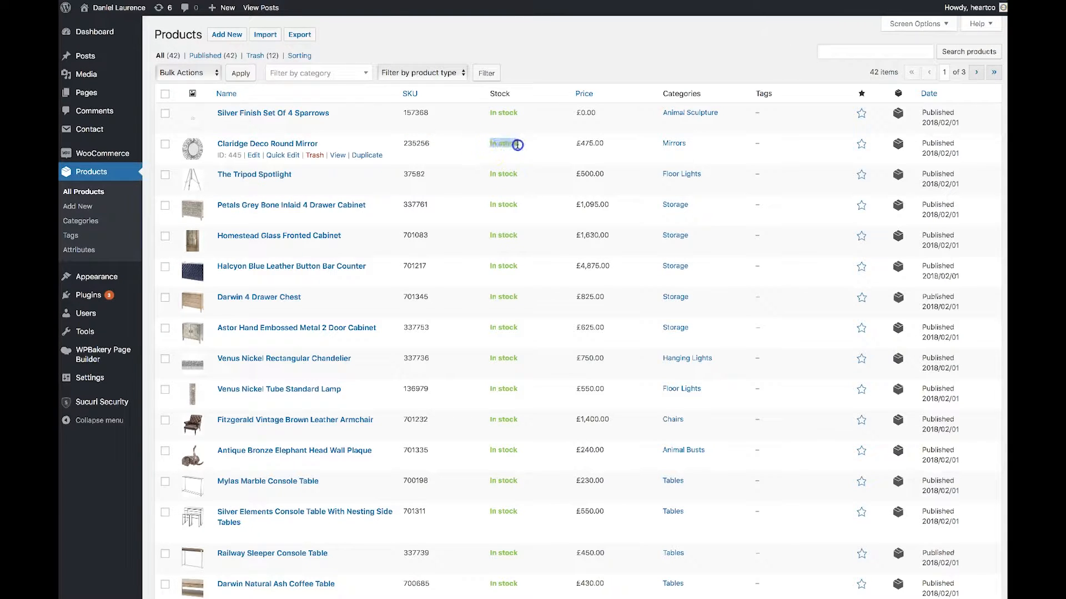
{"action": "left_click", "coordinate": [527, 146]}
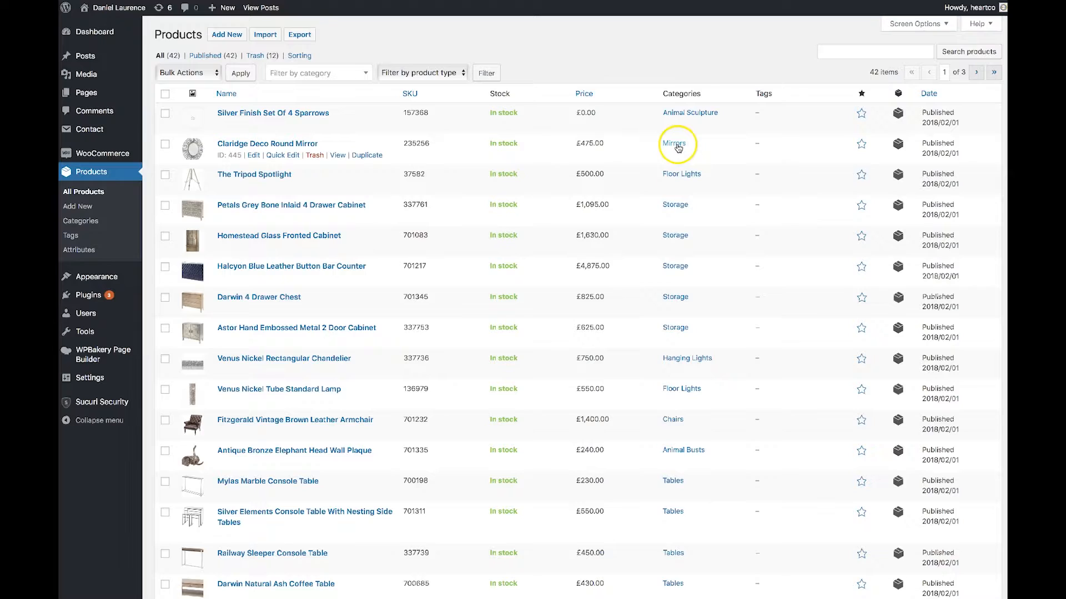
{"action": "scroll", "coordinate": [685, 284], "scroll_direction": "down", "scroll_amount": 5}
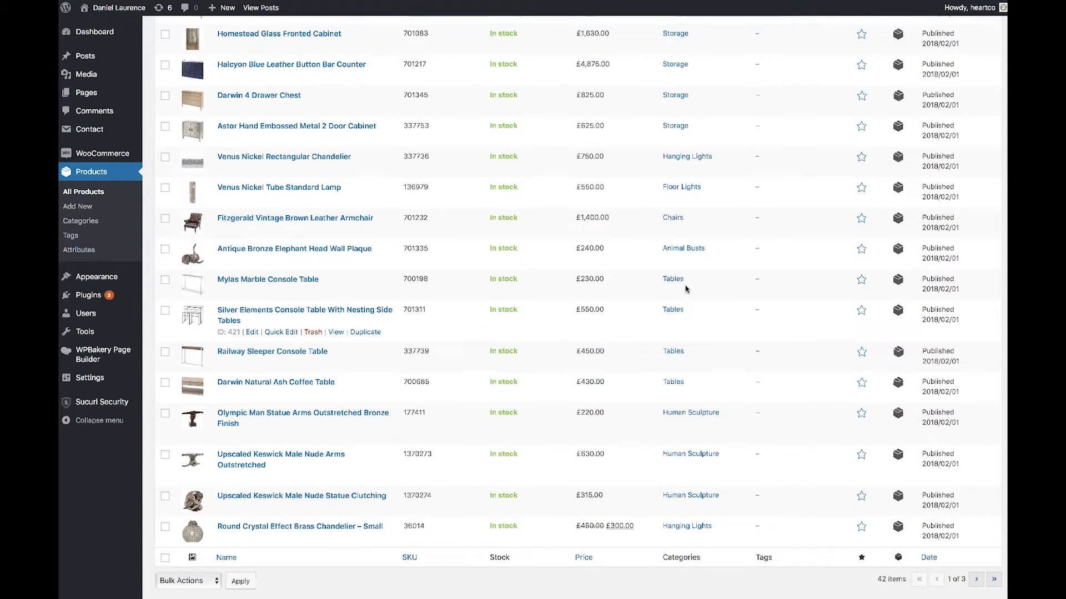
{"action": "scroll", "coordinate": [686, 289], "scroll_direction": "up", "scroll_amount": 5}
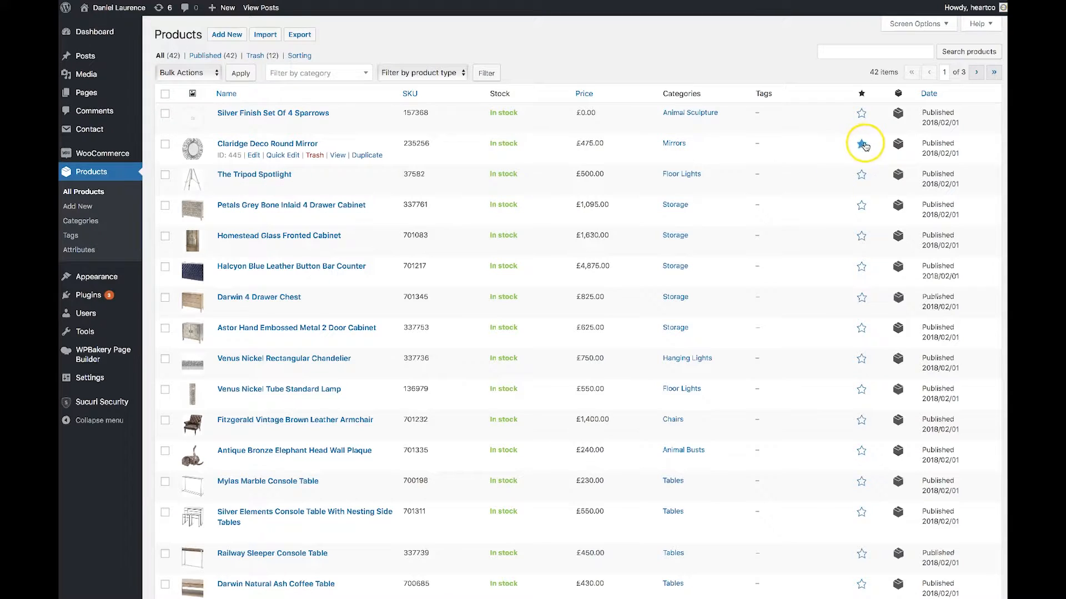
{"action": "left_click", "coordinate": [814, 224]}
Step: Open the Claridge Deco Round Mirror product for editing and review its description, product data, categories, tags and image
{"action": "left_click", "coordinate": [253, 155]}
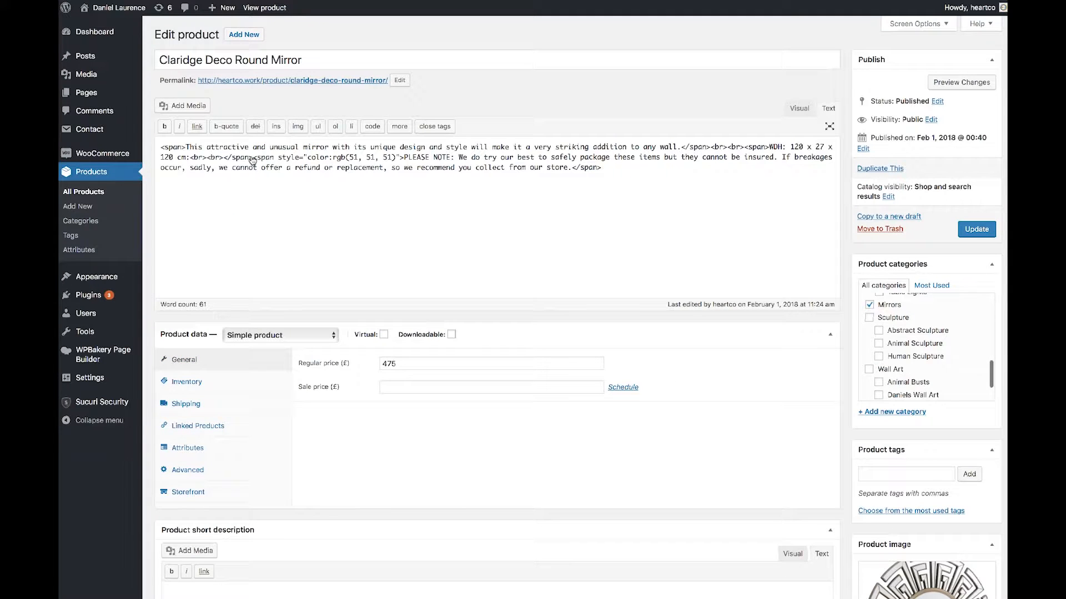
{"action": "scroll", "coordinate": [251, 160], "scroll_direction": "down", "scroll_amount": 5}
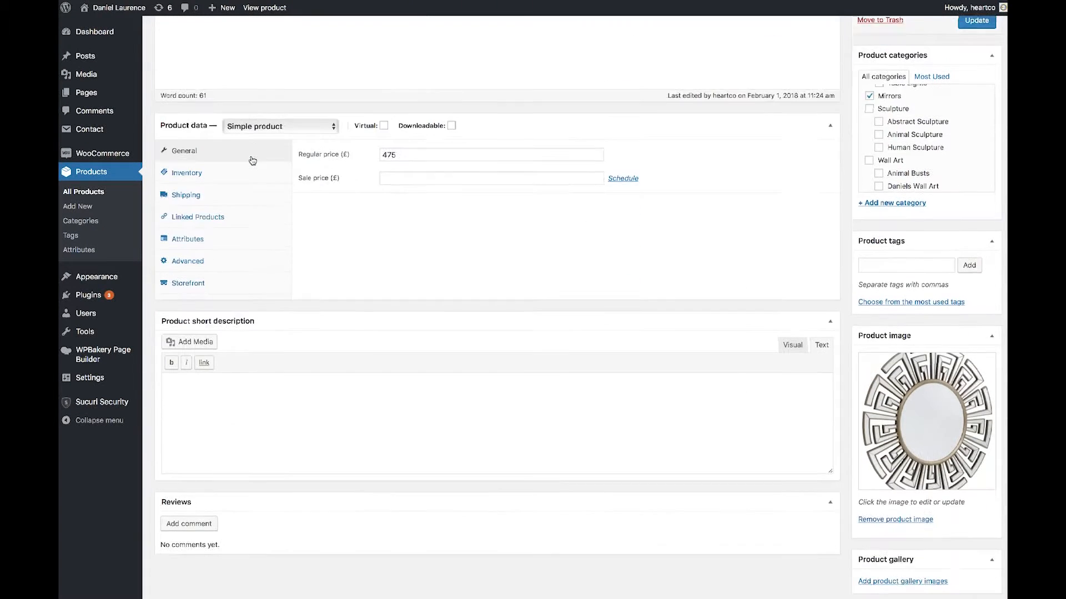
{"action": "scroll", "coordinate": [251, 160], "scroll_direction": "up", "scroll_amount": 5}
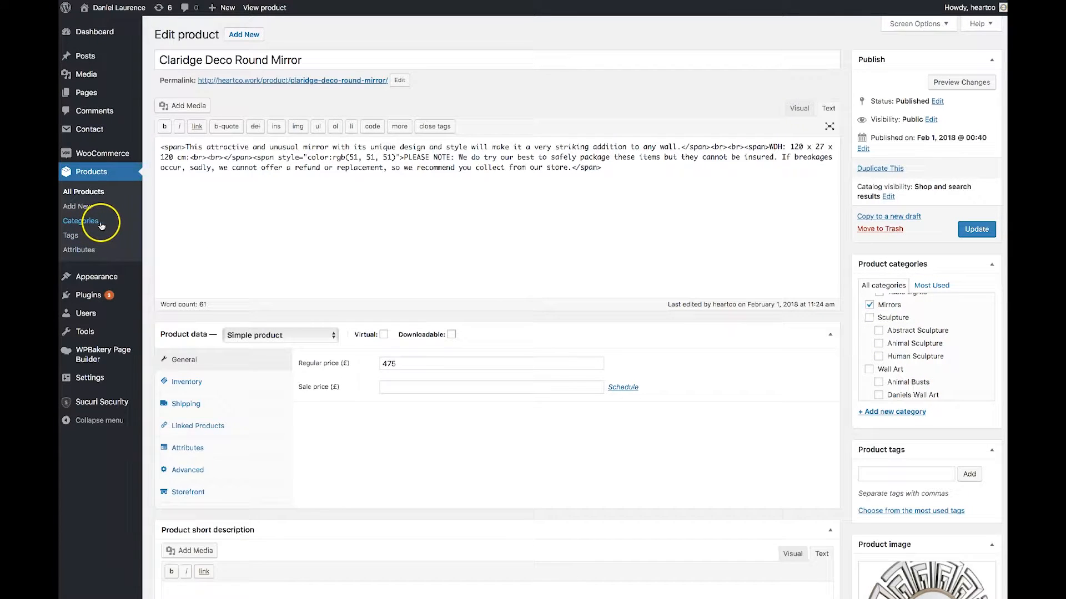
{"action": "scroll", "coordinate": [911, 419], "scroll_direction": "down", "scroll_amount": 2}
{"action": "left_click", "coordinate": [896, 415]}
{"action": "scroll", "coordinate": [896, 415], "scroll_direction": "down", "scroll_amount": 1}
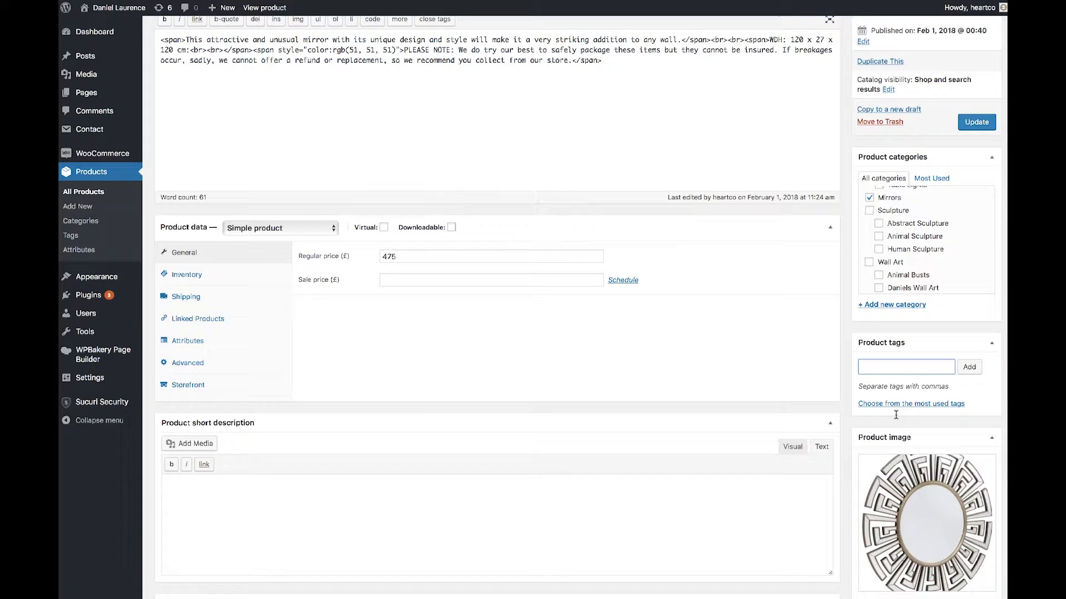
{"action": "scroll", "coordinate": [896, 415], "scroll_direction": "down", "scroll_amount": 4}
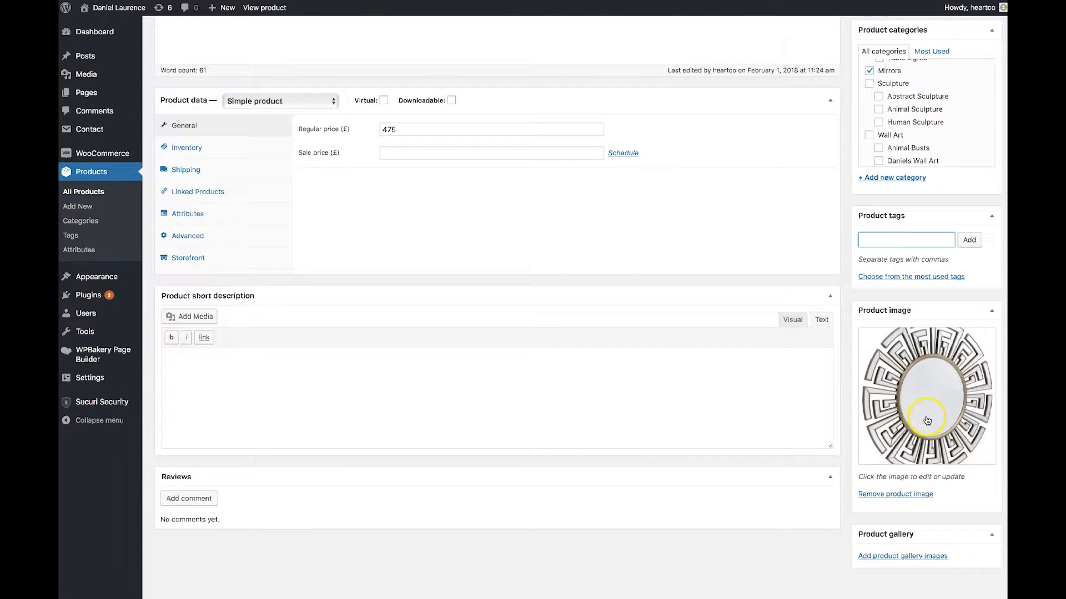
Step: View the Mirrors category on the storefront and return to the mirror's product editing page
{"action": "left_click", "coordinate": [785, 1]}
{"action": "scroll", "coordinate": [488, 458], "scroll_direction": "down", "scroll_amount": 6}
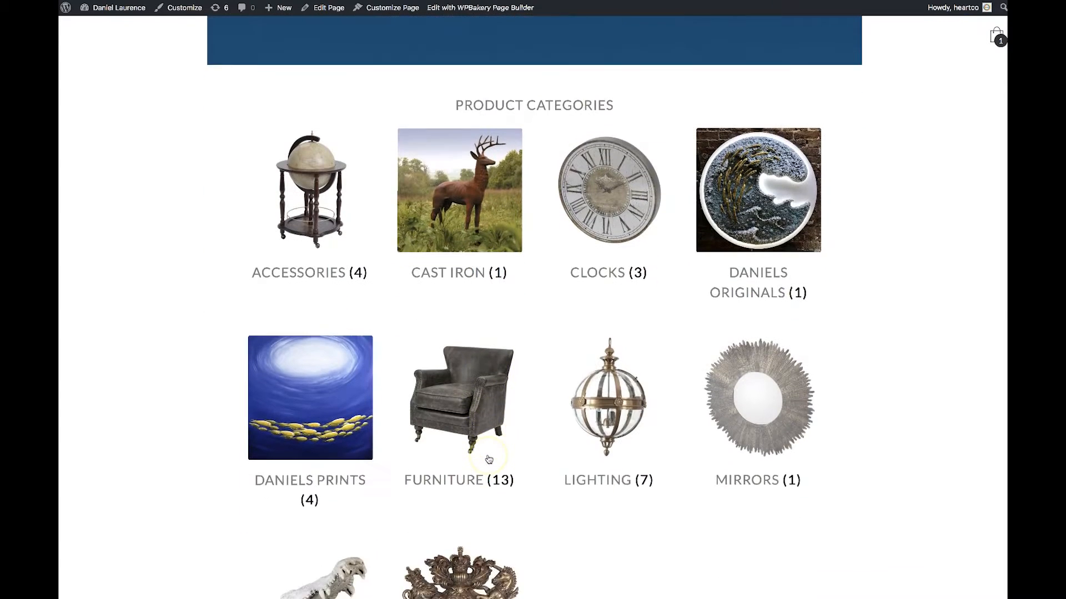
{"action": "left_click", "coordinate": [801, 442]}
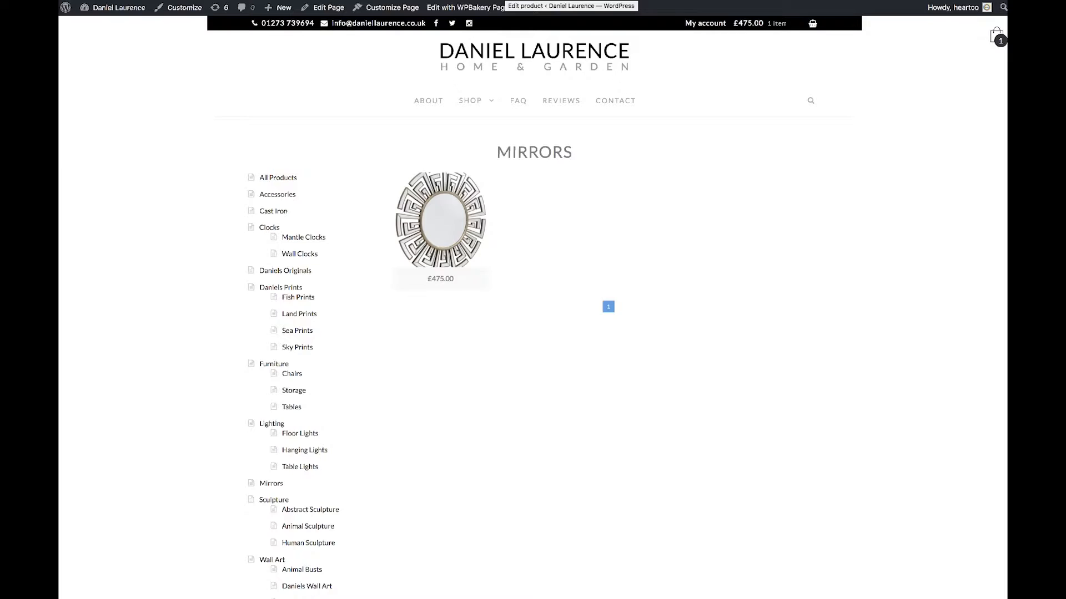
{"action": "left_click", "coordinate": [503, 1]}
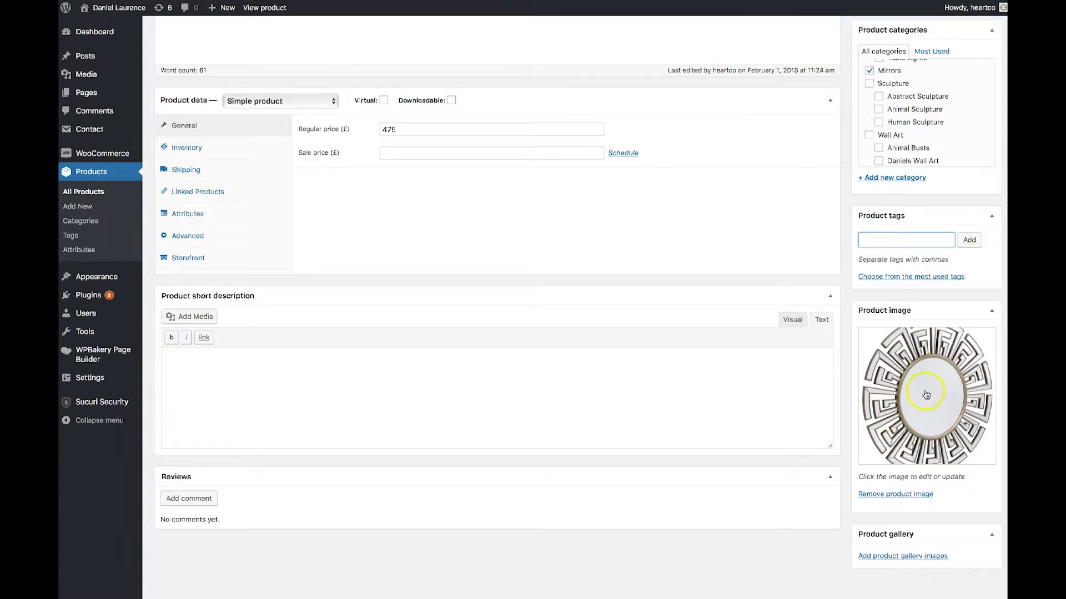
Step: Remove the mirror's product image and set the round mirror picture from the Media Library as its product image
{"action": "left_click", "coordinate": [903, 495]}
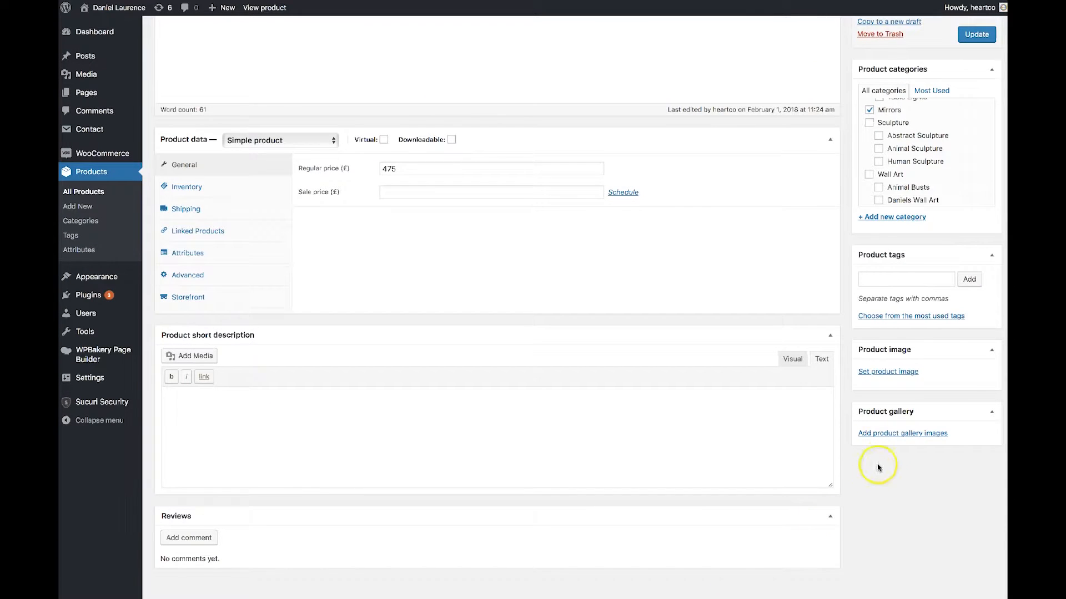
{"action": "left_click", "coordinate": [913, 507]}
{"action": "left_click", "coordinate": [890, 376]}
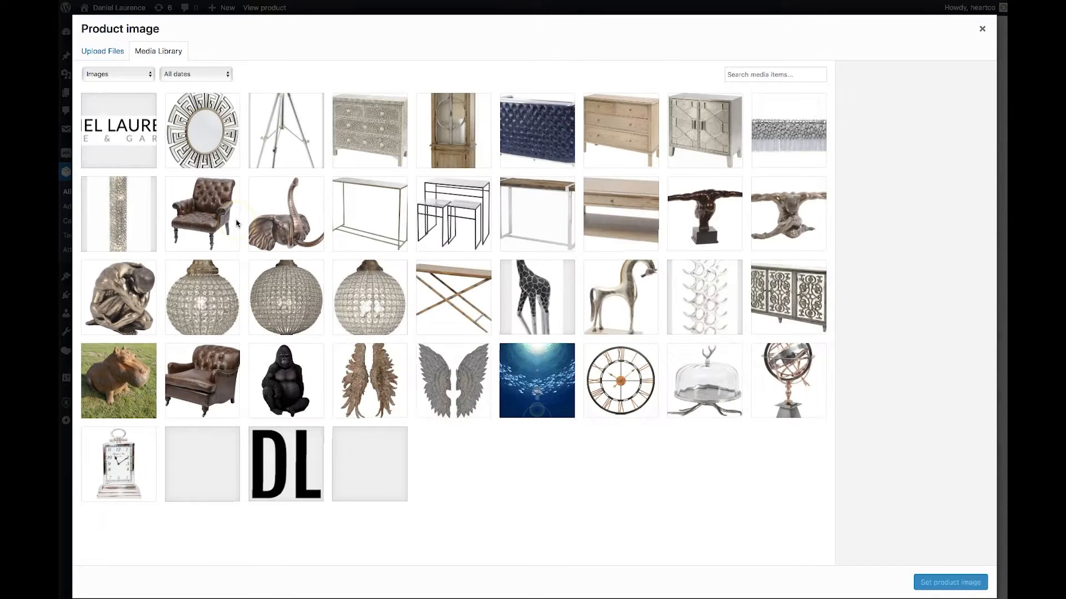
{"action": "left_click", "coordinate": [102, 50]}
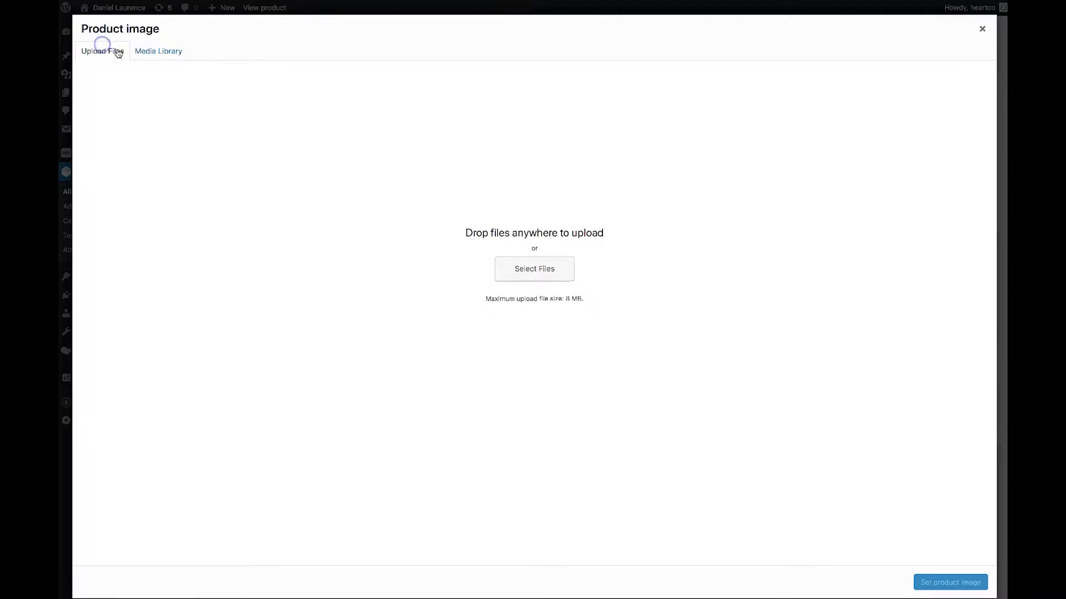
{"action": "left_click", "coordinate": [151, 51]}
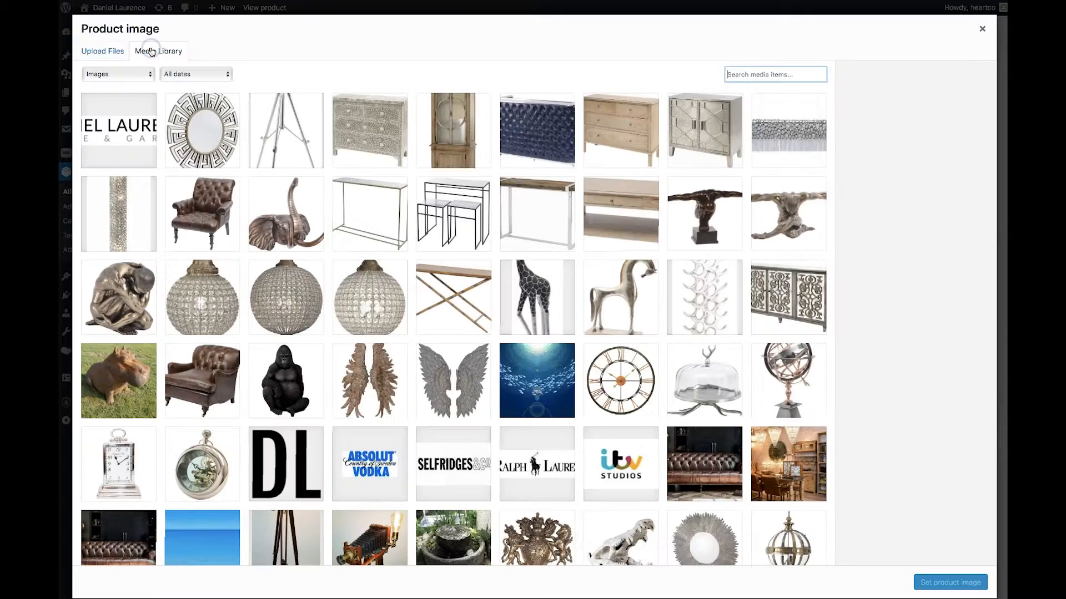
{"action": "left_click", "coordinate": [203, 127]}
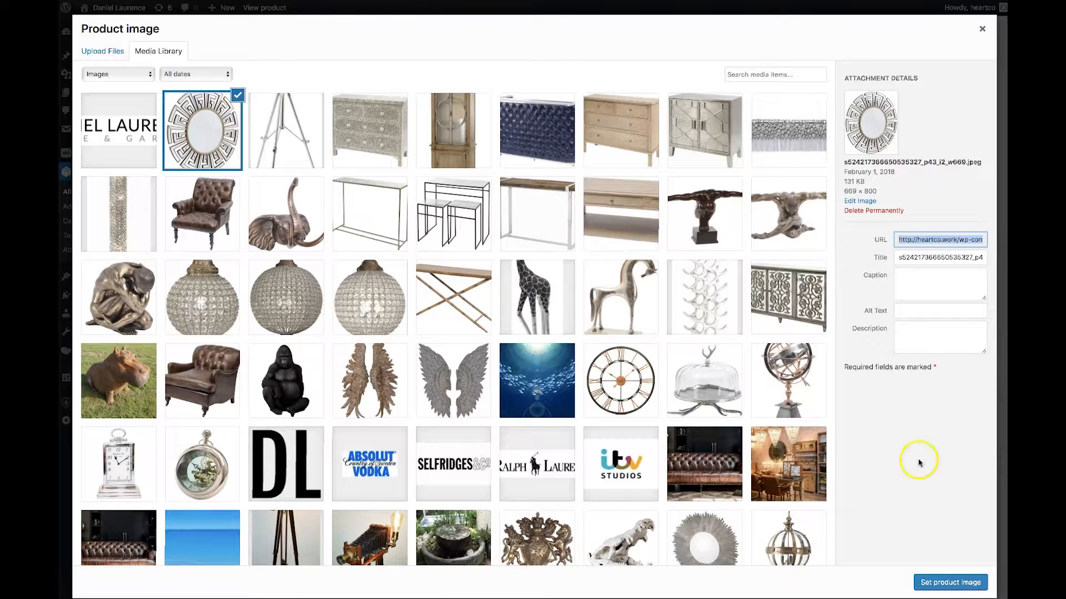
{"action": "left_click", "coordinate": [952, 582]}
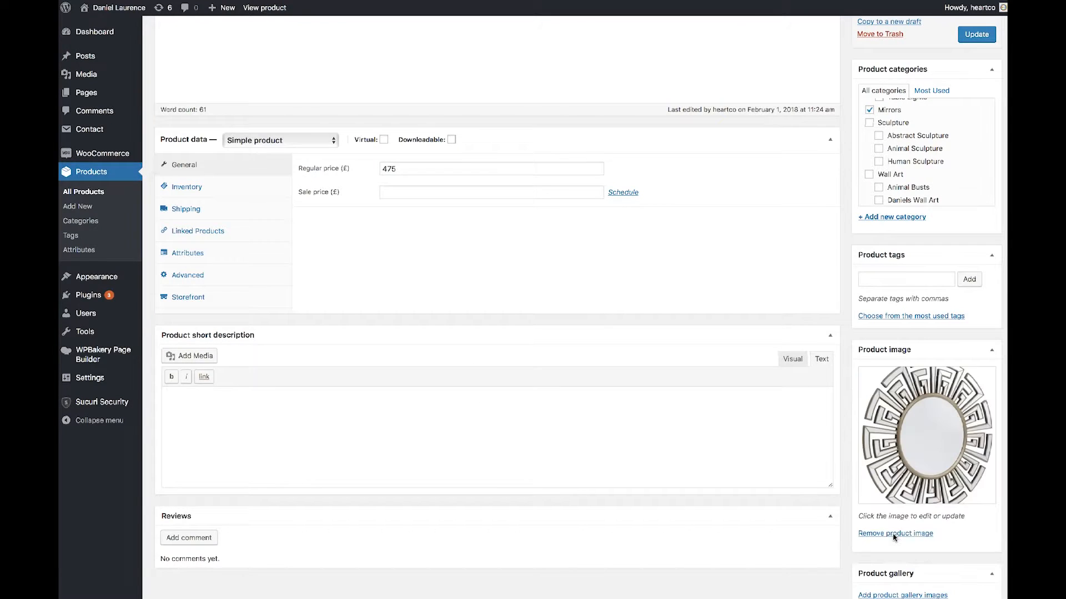
Step: Check the Claridge Deco Round Mirror's listing in the storefront's Mirrors category and return to its editing page
{"action": "scroll", "coordinate": [894, 537], "scroll_direction": "down", "scroll_amount": 2}
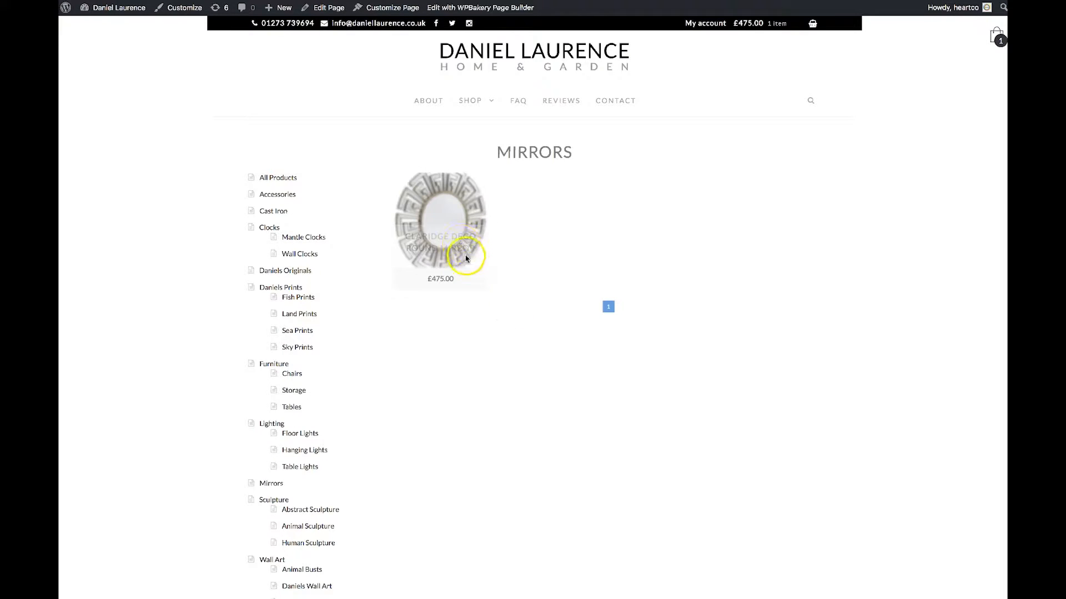
{"action": "left_click", "coordinate": [460, 240]}
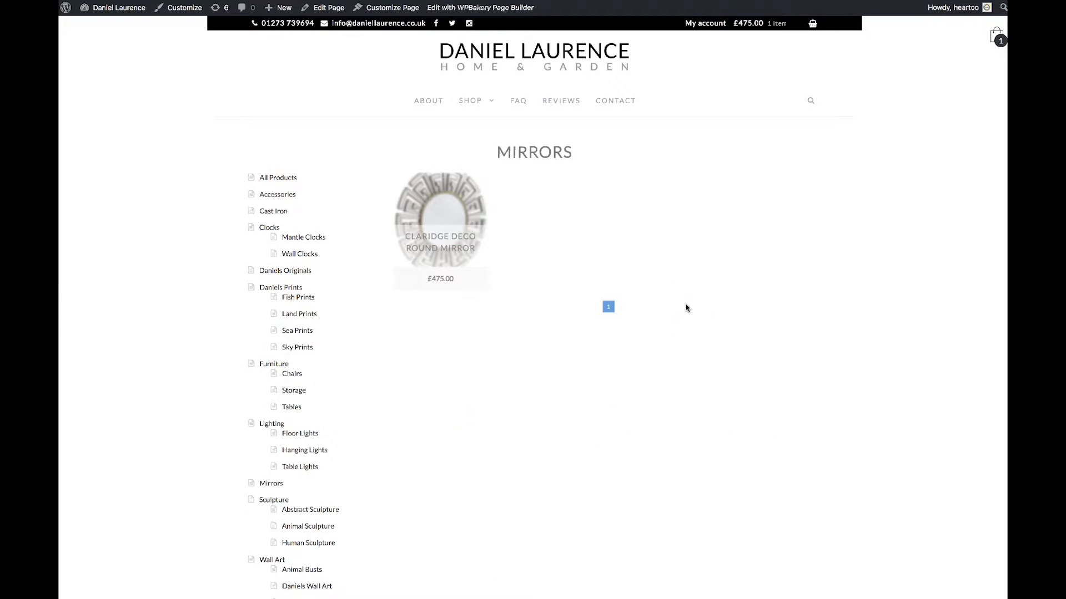
{"action": "scroll", "coordinate": [686, 308], "scroll_direction": "down", "scroll_amount": 1}
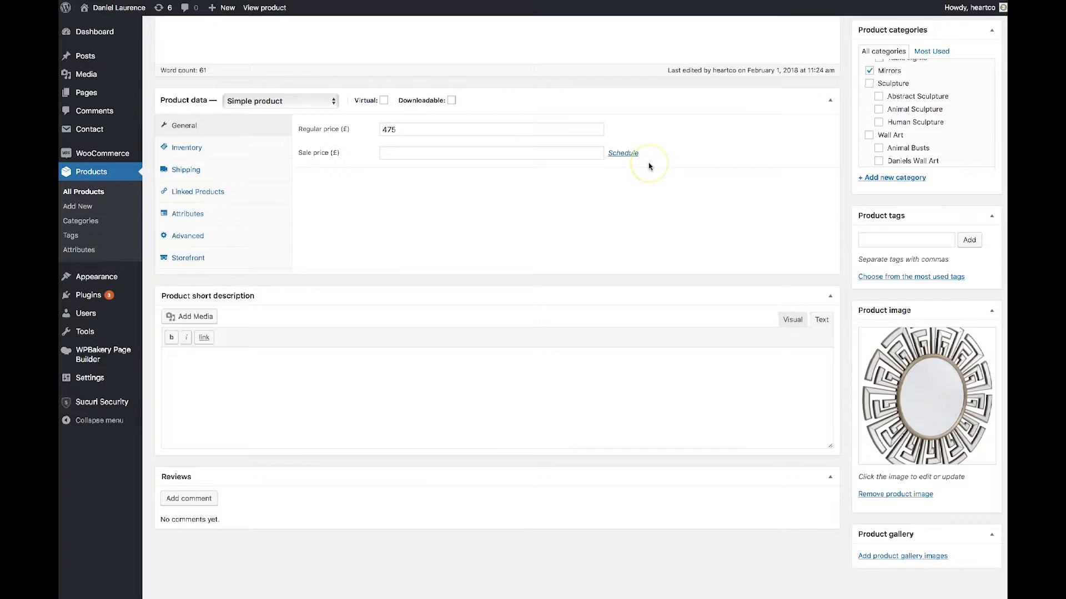
Step: Review the mirror's product categories, compare its description with the storefront product page, and return to the editing page
{"action": "scroll", "coordinate": [983, 122], "scroll_direction": "up", "scroll_amount": 4}
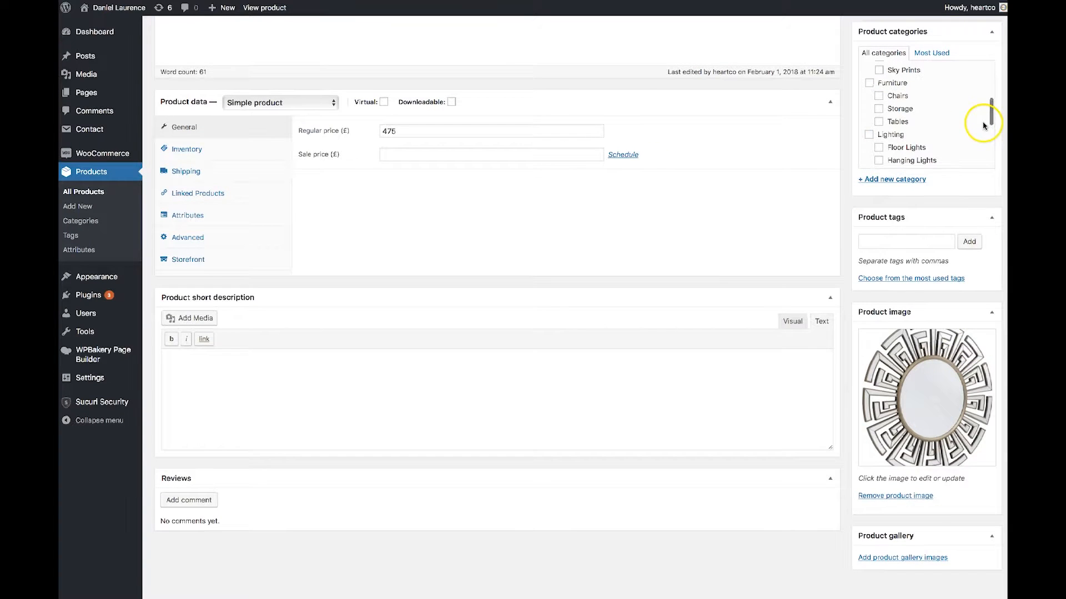
{"action": "scroll", "coordinate": [674, 331], "scroll_direction": "up", "scroll_amount": 1}
{"action": "scroll", "coordinate": [671, 331], "scroll_direction": "up", "scroll_amount": 5}
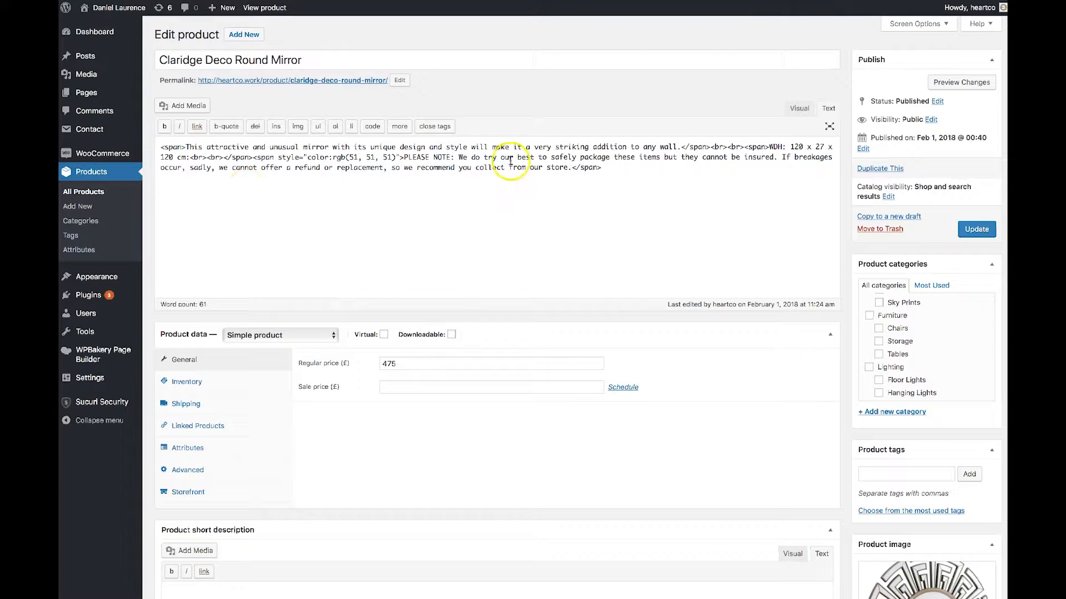
{"action": "left_click", "coordinate": [687, 0]}
{"action": "scroll", "coordinate": [731, 246], "scroll_direction": "down", "scroll_amount": 2}
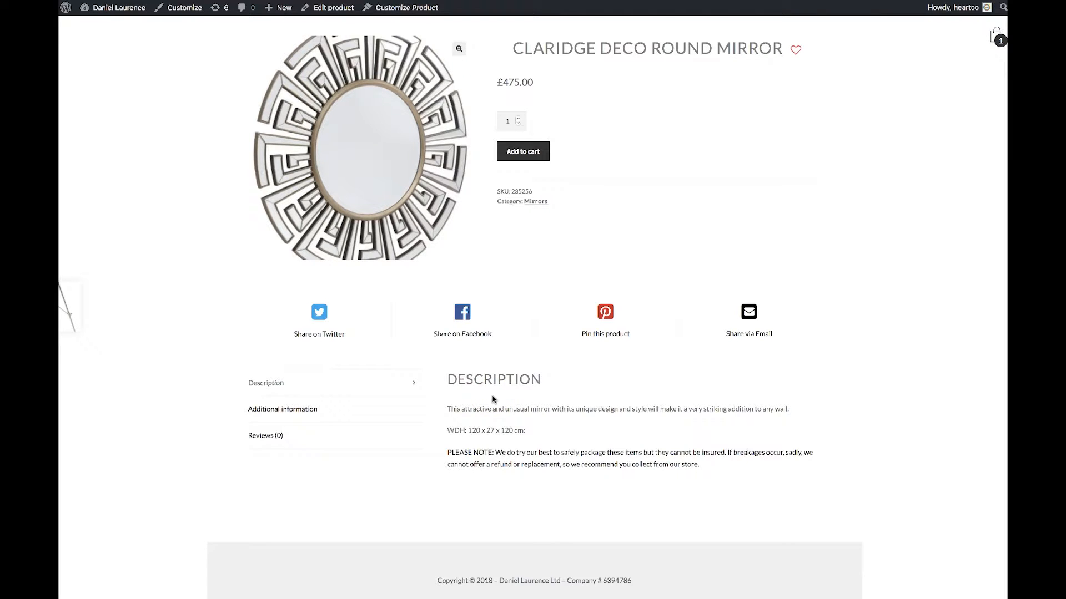
{"action": "scroll", "coordinate": [493, 399], "scroll_direction": "up", "scroll_amount": 2}
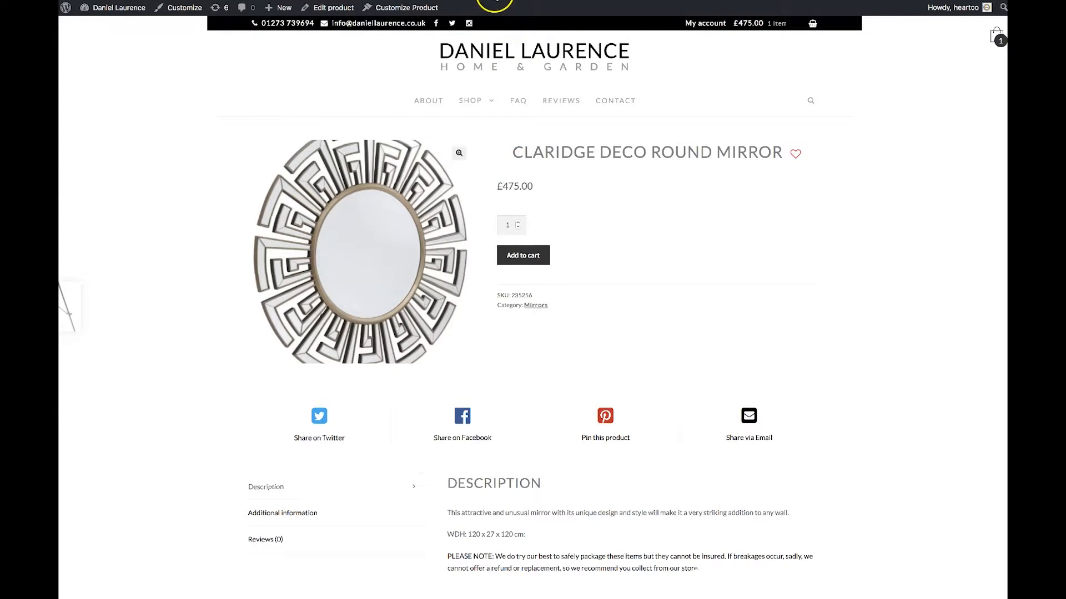
{"action": "left_click", "coordinate": [496, 0]}
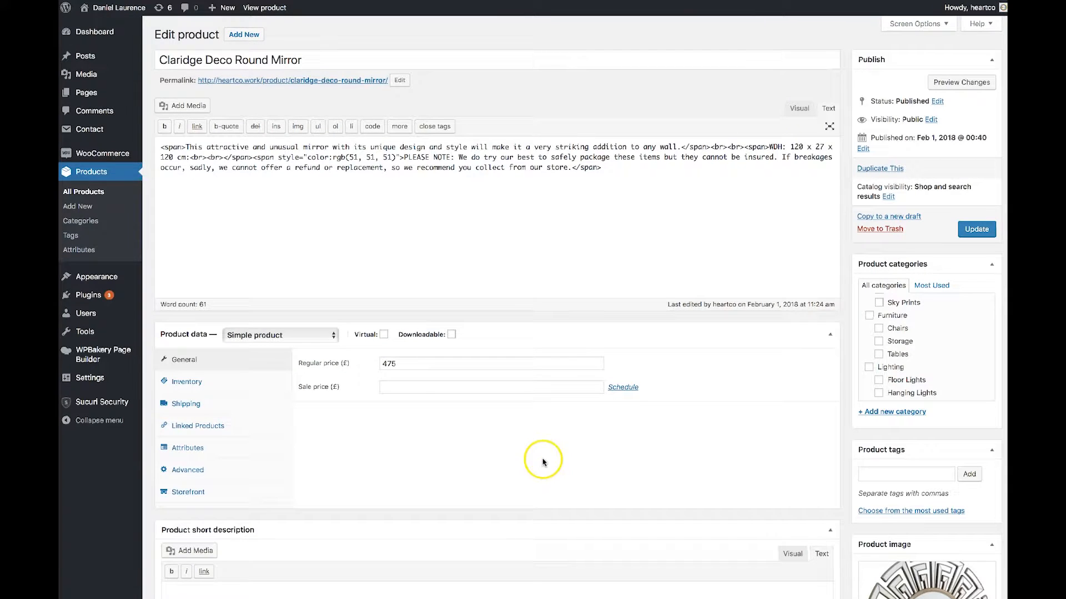
Step: Examine the mirror's short description section in the editor and the matching area on its storefront product page
{"action": "scroll", "coordinate": [367, 422], "scroll_direction": "down", "scroll_amount": 3}
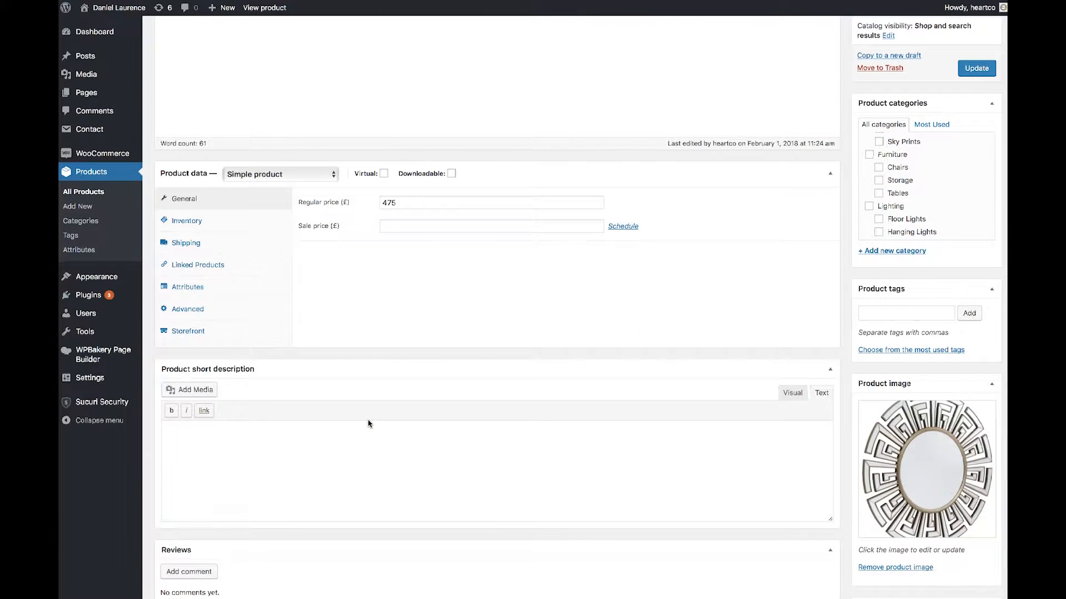
{"action": "scroll", "coordinate": [368, 423], "scroll_direction": "down", "scroll_amount": 2}
{"action": "left_click", "coordinate": [366, 514]}
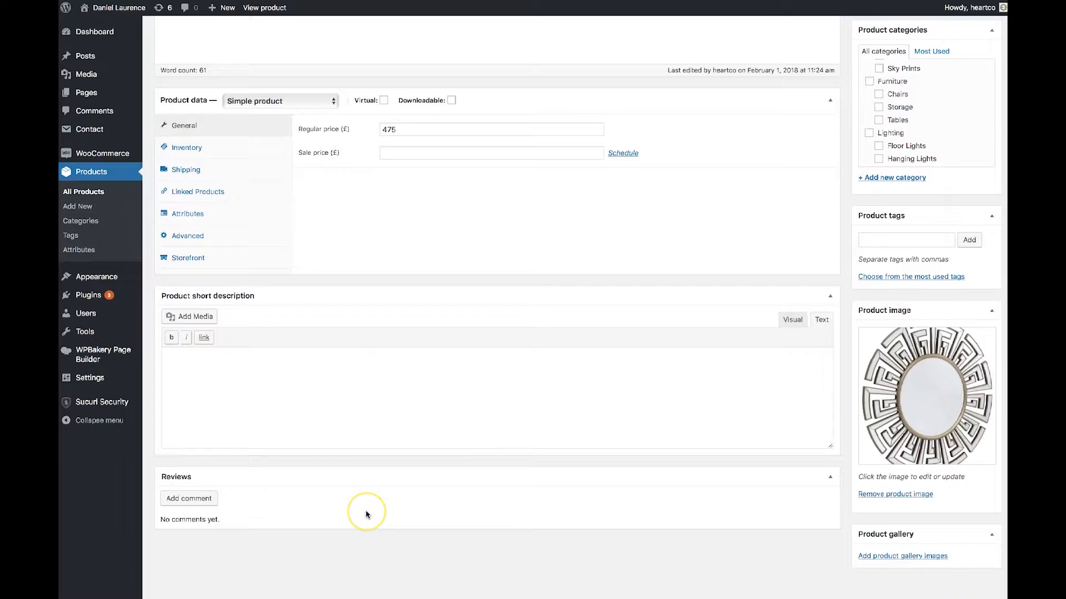
{"action": "scroll", "coordinate": [367, 511], "scroll_direction": "up", "scroll_amount": 3}
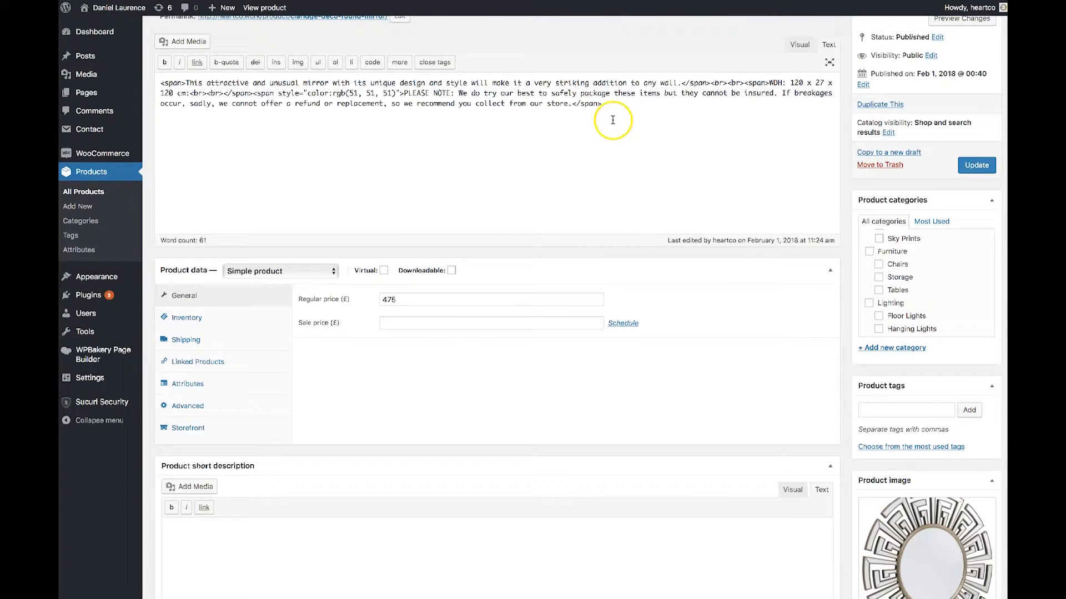
{"action": "scroll", "coordinate": [336, 164], "scroll_direction": "down", "scroll_amount": 3}
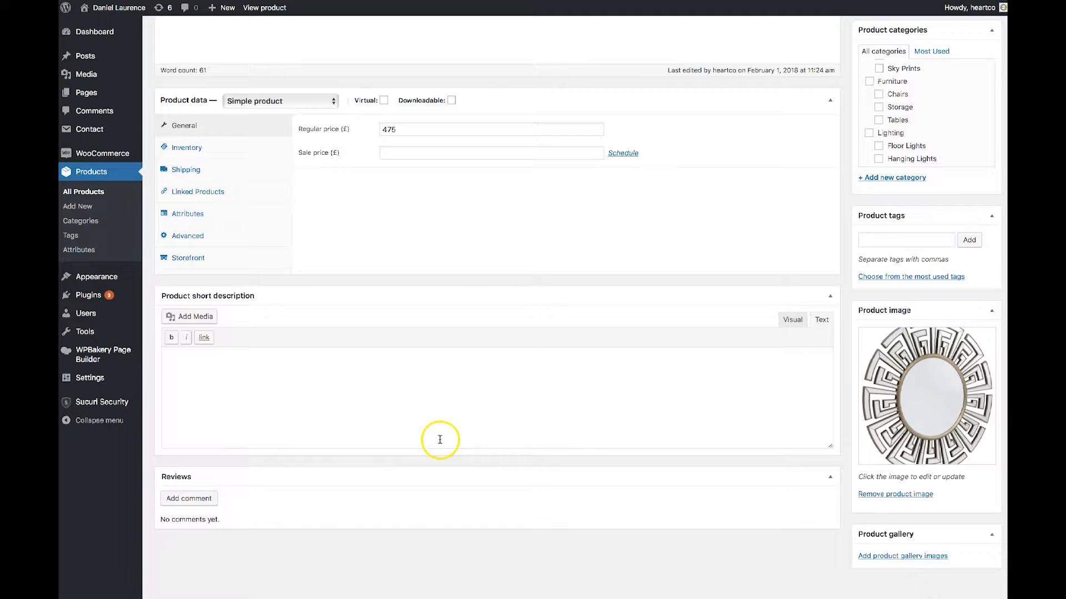
{"action": "left_click", "coordinate": [592, 0]}
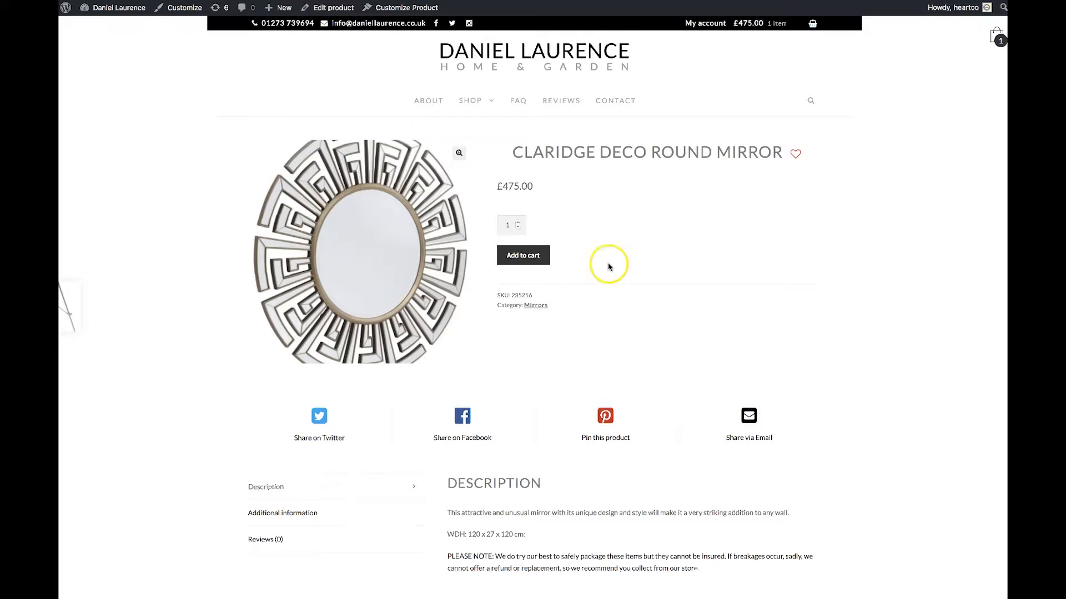
{"action": "left_click", "coordinate": [224, 0]}
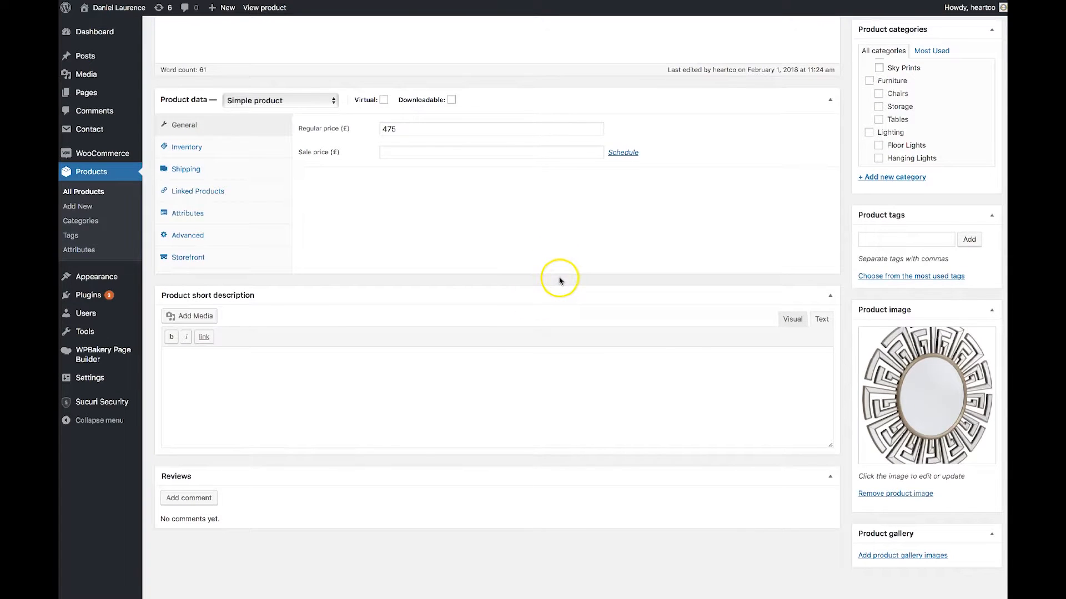
{"action": "left_click", "coordinate": [356, 421]}
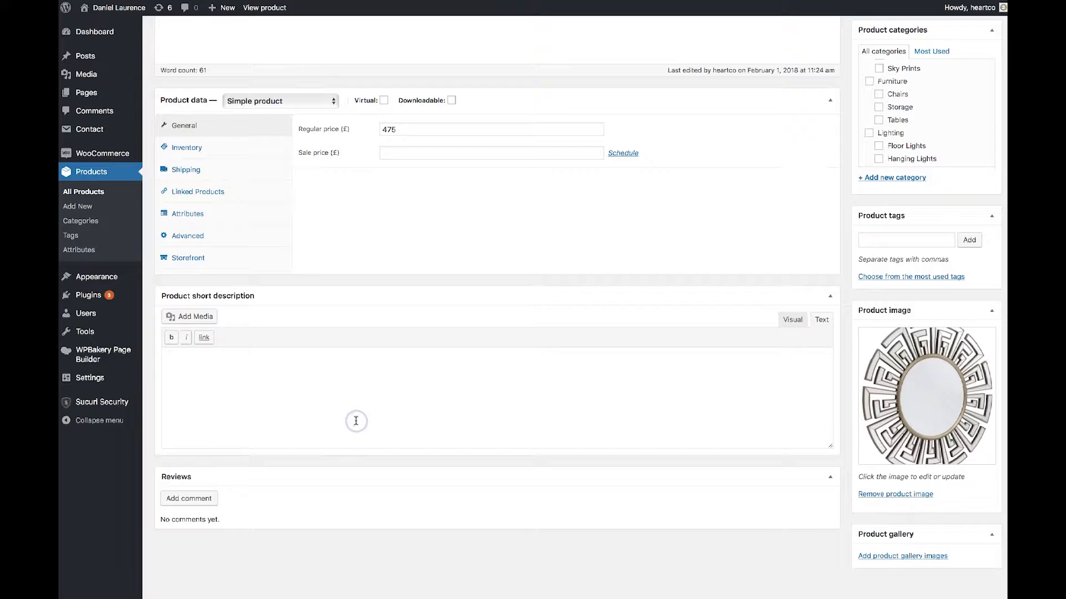
{"action": "scroll", "coordinate": [356, 421], "scroll_direction": "up", "scroll_amount": 5}
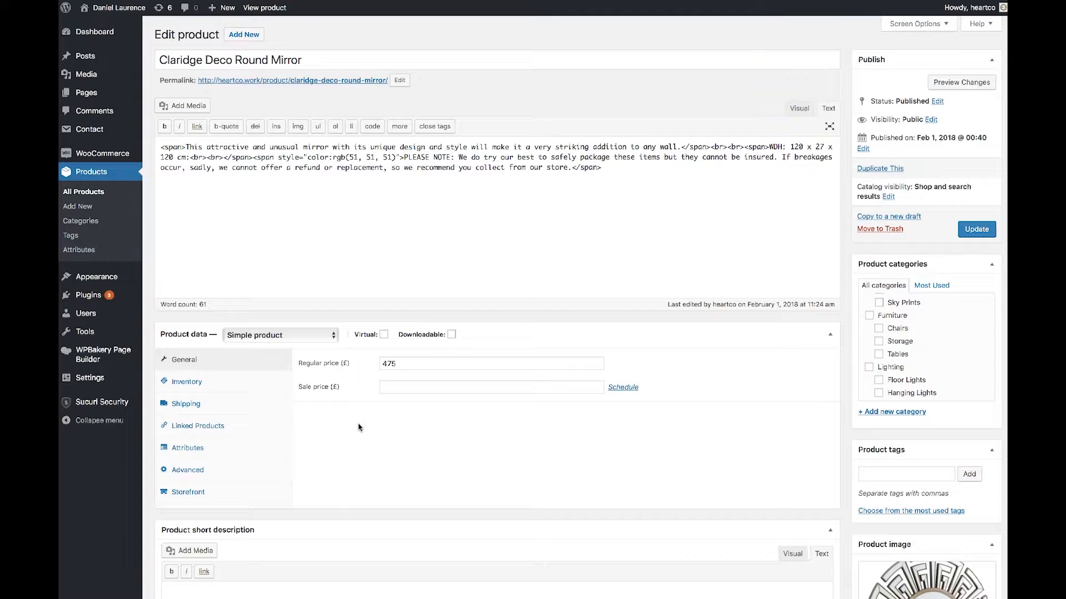
Step: Review the available product types for the mirror, including Grouped, External/Affiliate and Variable, leaving it as a Simple product
{"action": "scroll", "coordinate": [358, 429], "scroll_direction": "down", "scroll_amount": 1}
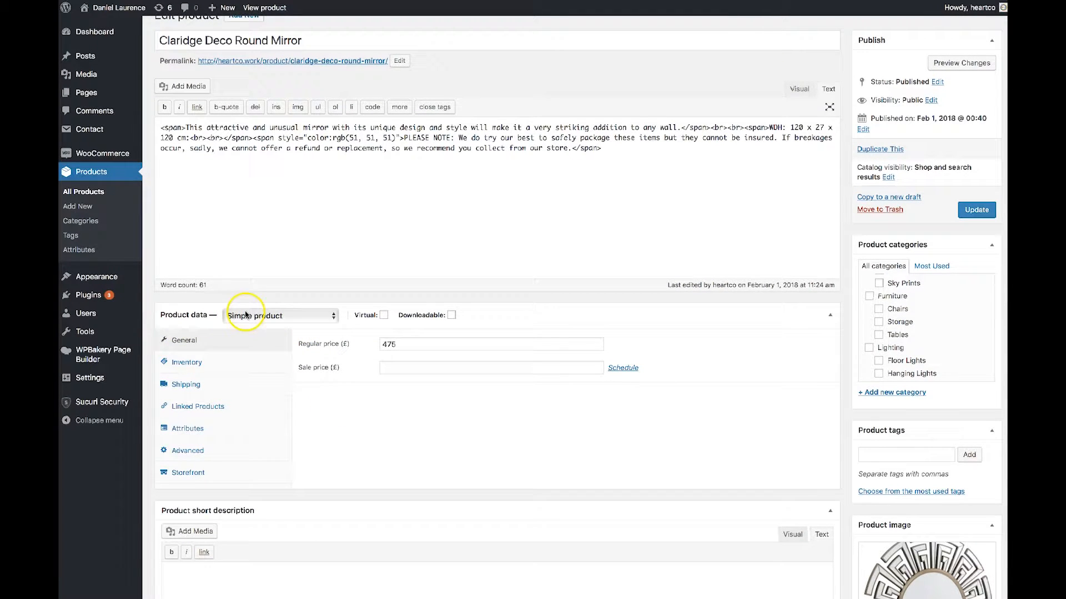
{"action": "left_click", "coordinate": [291, 318]}
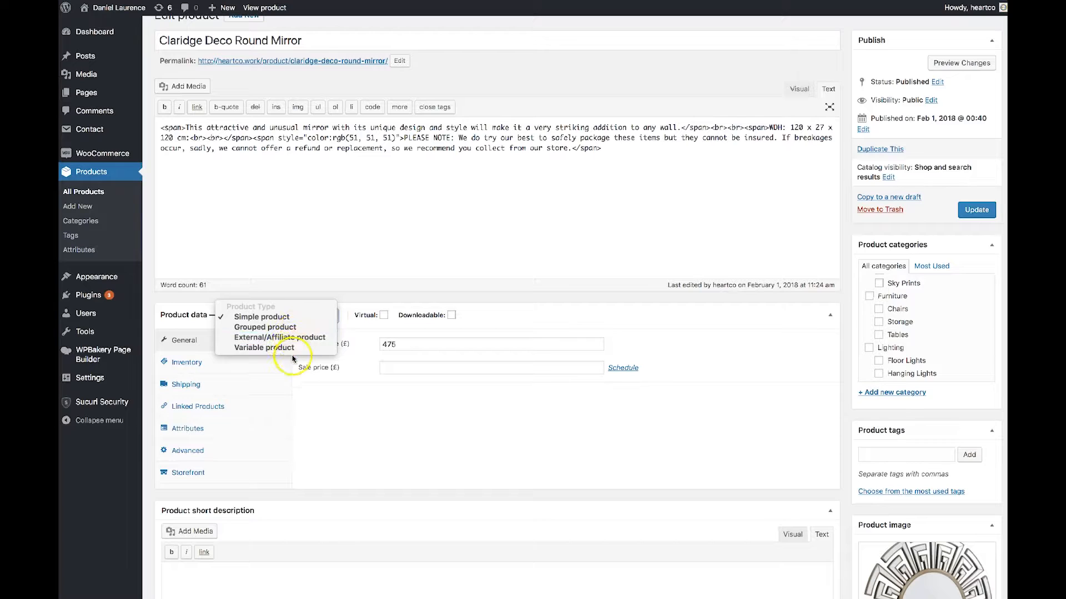
{"action": "left_click", "coordinate": [294, 318]}
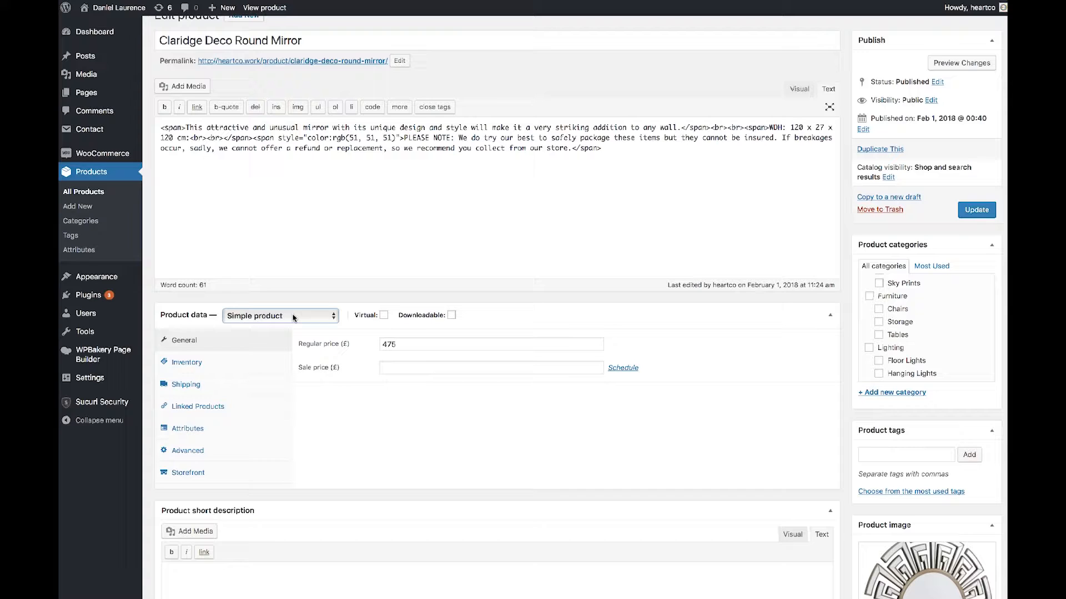
{"action": "left_click", "coordinate": [293, 318]}
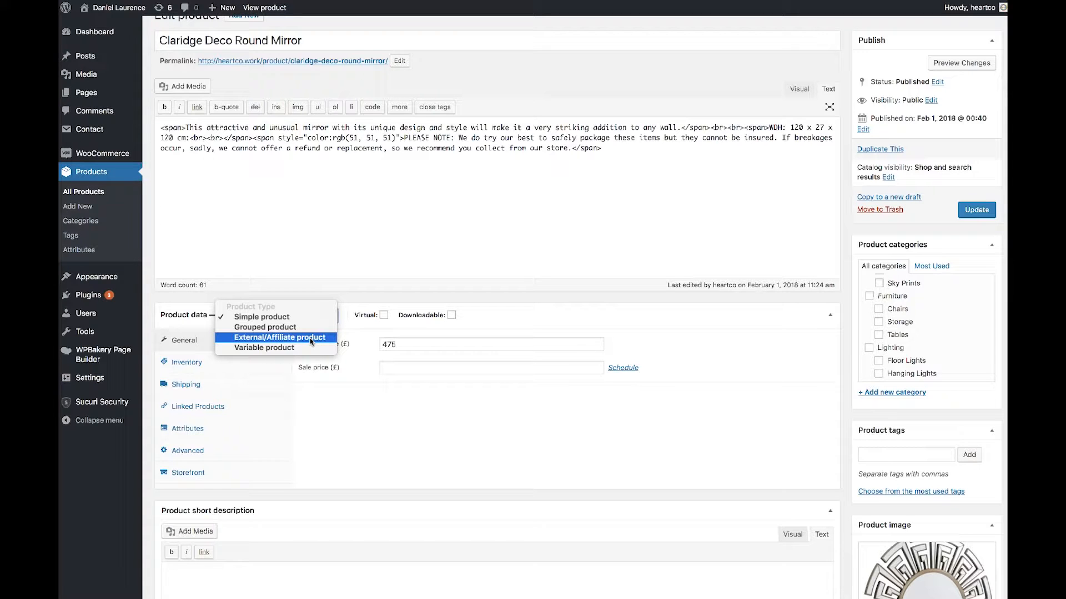
{"action": "left_click", "coordinate": [280, 351]}
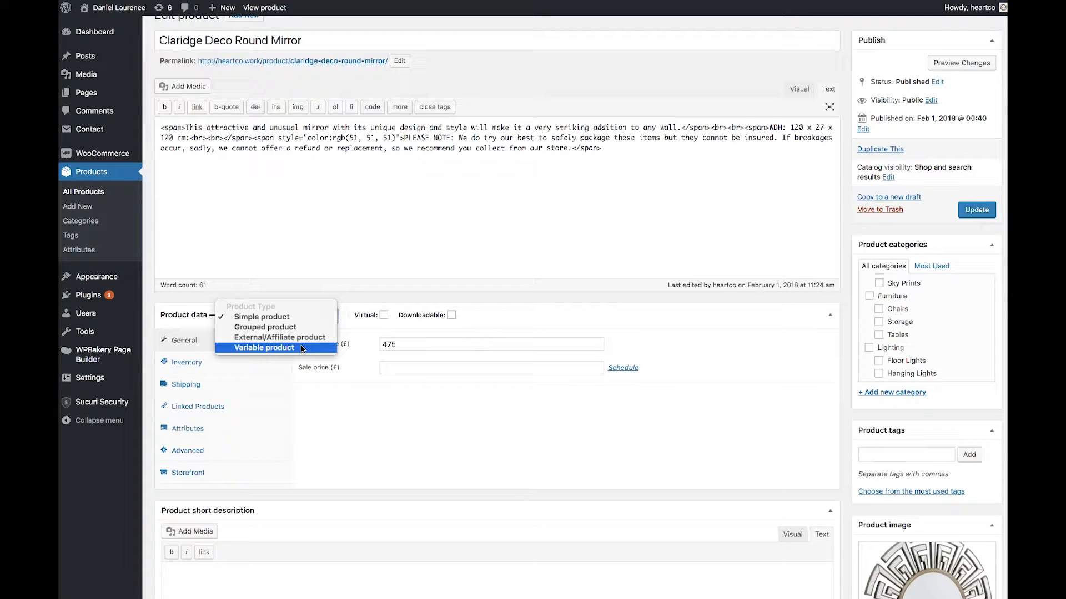
{"action": "left_click", "coordinate": [328, 377]}
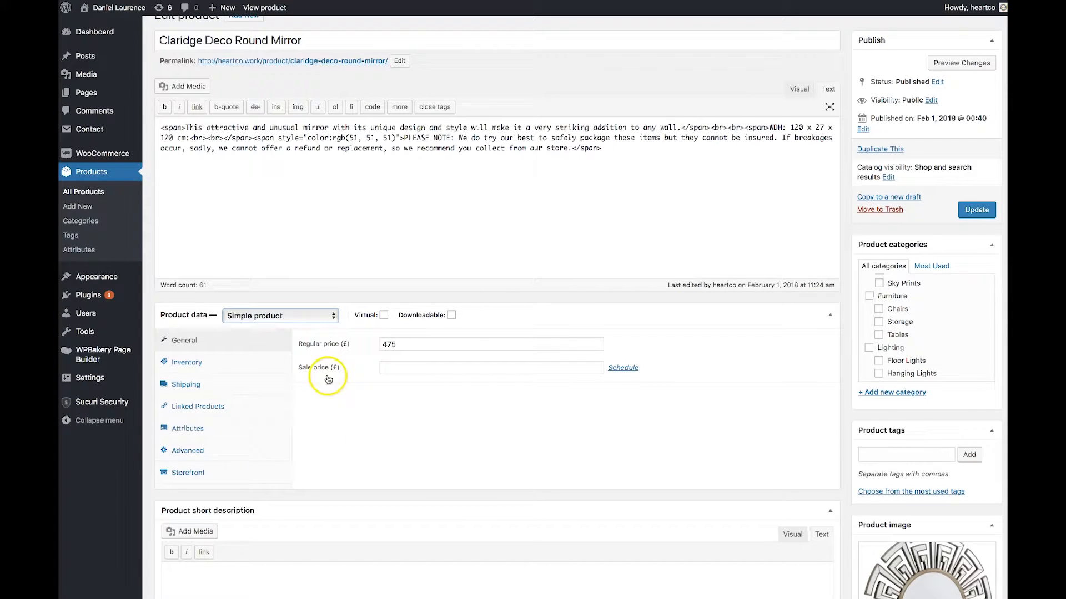
Step: Enable Virtual and Downloadable for the mirror, look at the download limit and expiry settings, and disable both options again
{"action": "left_click", "coordinate": [382, 315]}
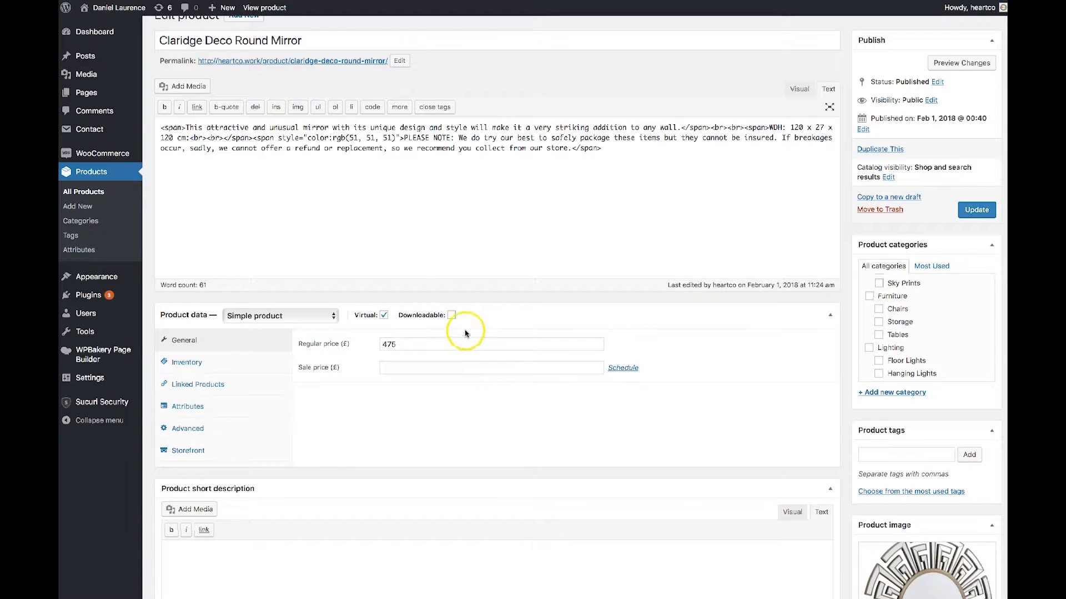
{"action": "left_click", "coordinate": [452, 315]}
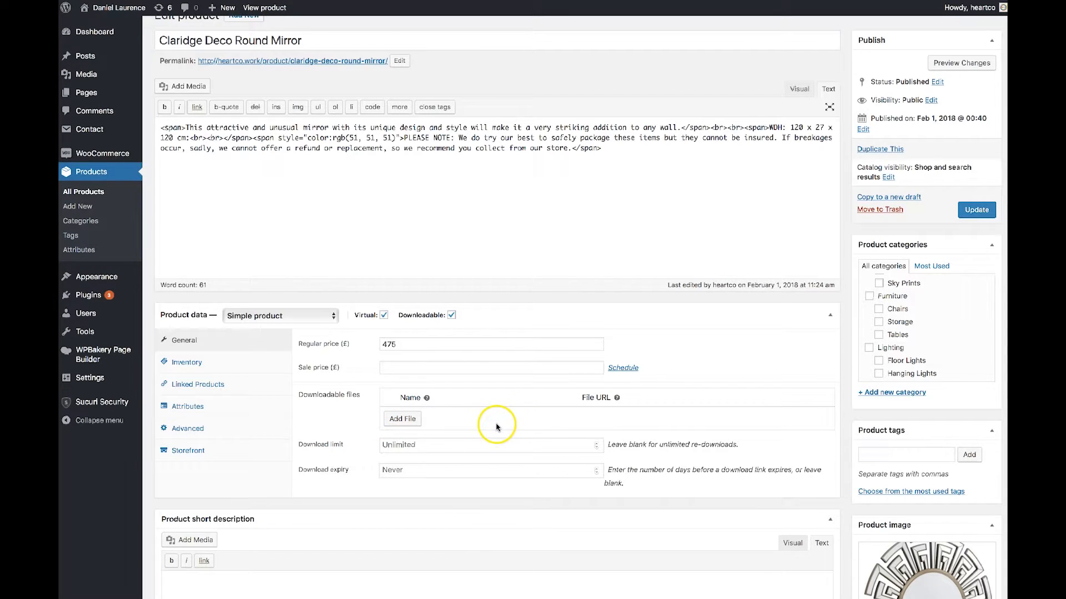
{"action": "left_click", "coordinate": [438, 445]}
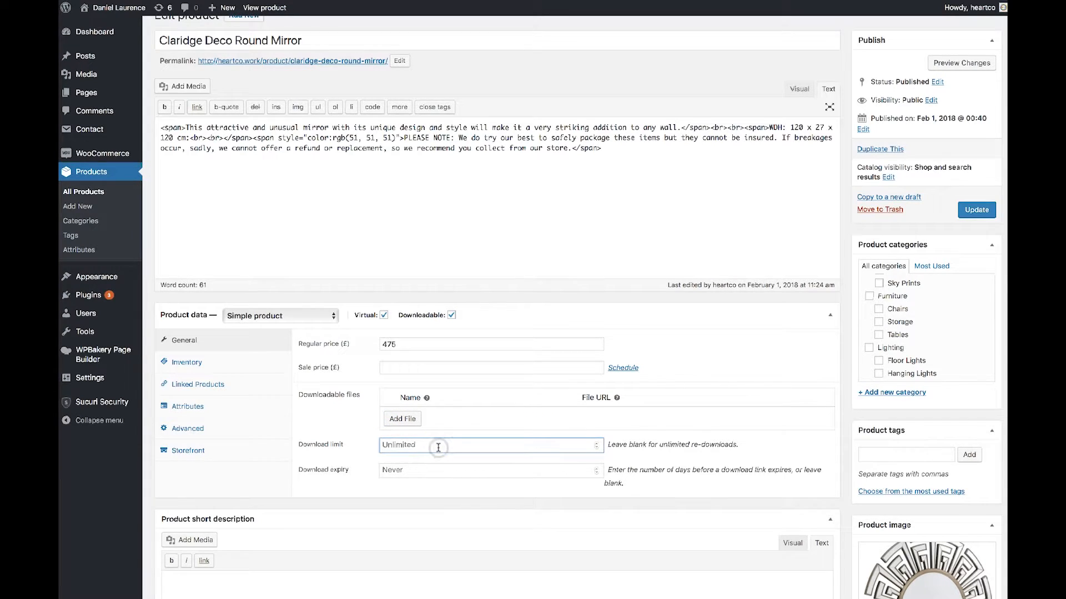
{"action": "left_click", "coordinate": [443, 467]}
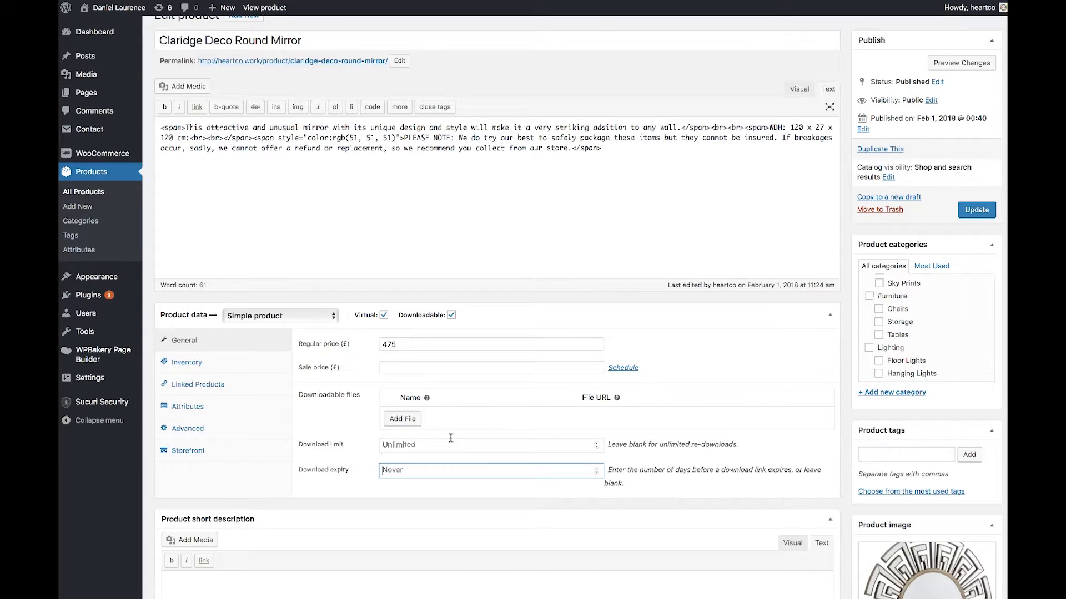
{"action": "left_click", "coordinate": [452, 315]}
{"action": "left_click", "coordinate": [384, 314]}
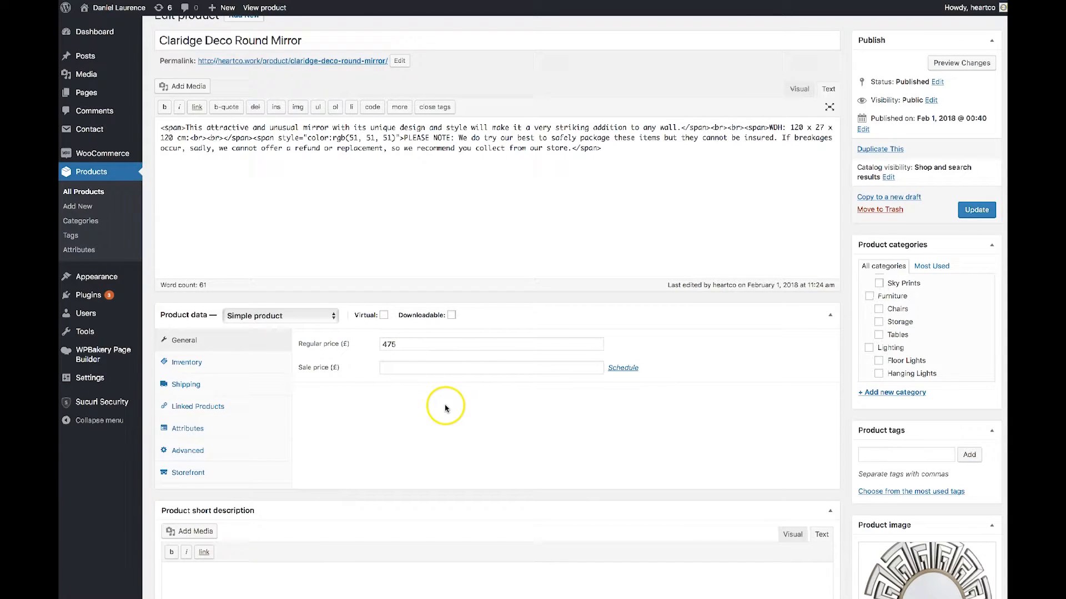
Step: Set the mirror's sale price to £400, then show the sale date settings and cancel them
{"action": "scroll", "coordinate": [482, 420], "scroll_direction": "down", "scroll_amount": 3}
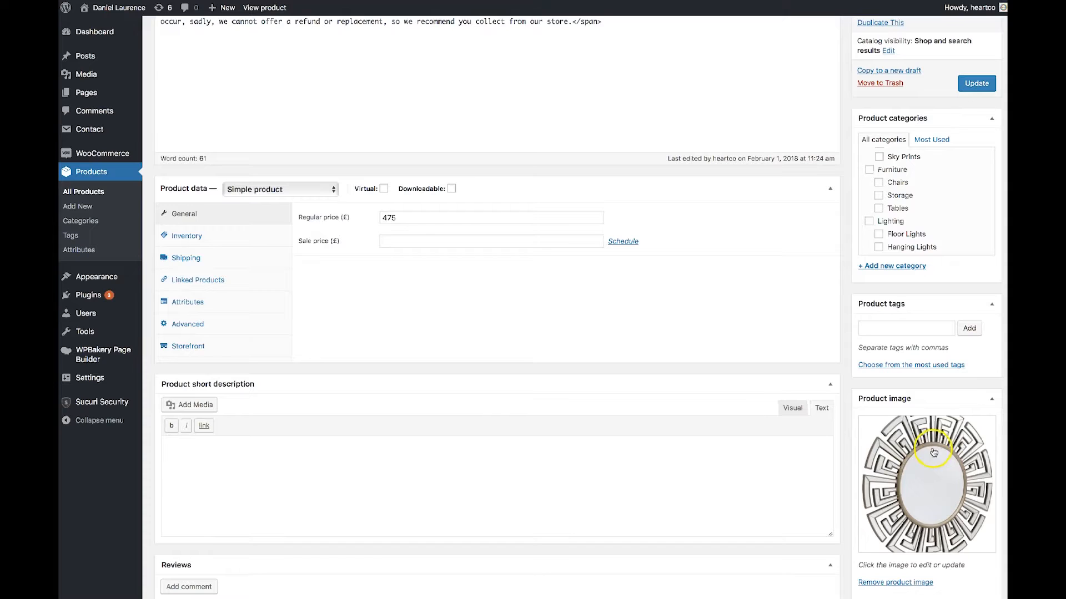
{"action": "scroll", "coordinate": [635, 445], "scroll_direction": "up", "scroll_amount": 3}
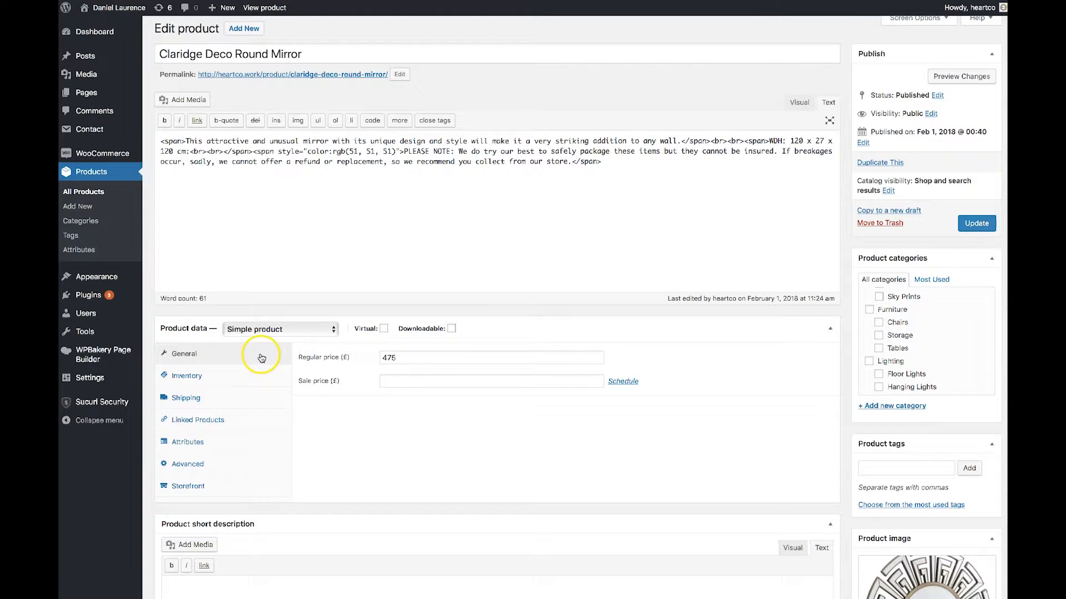
{"action": "left_click", "coordinate": [427, 357]}
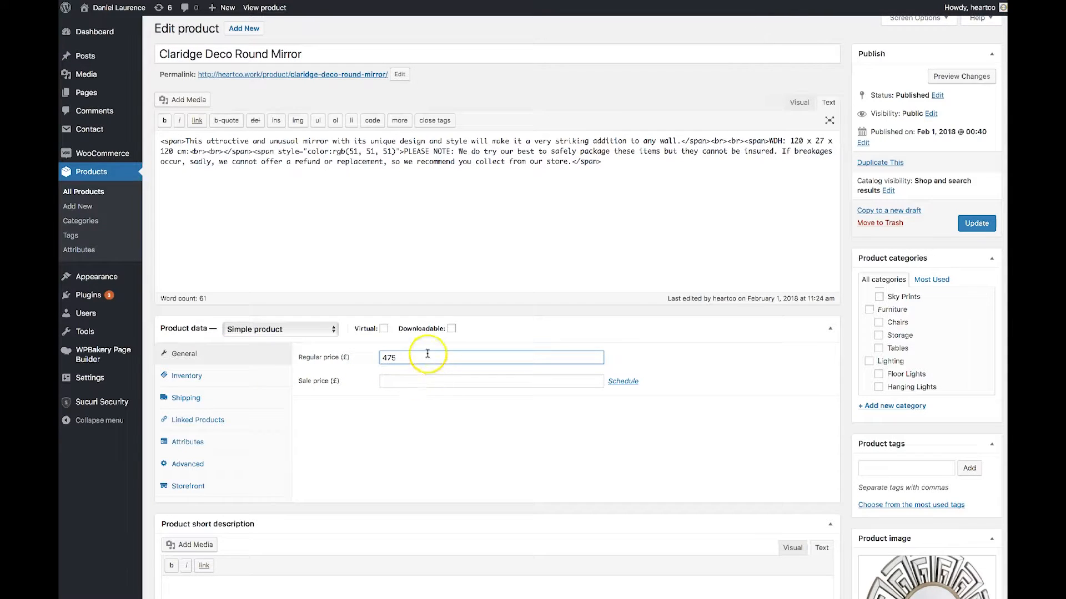
{"action": "left_click", "coordinate": [480, 381]}
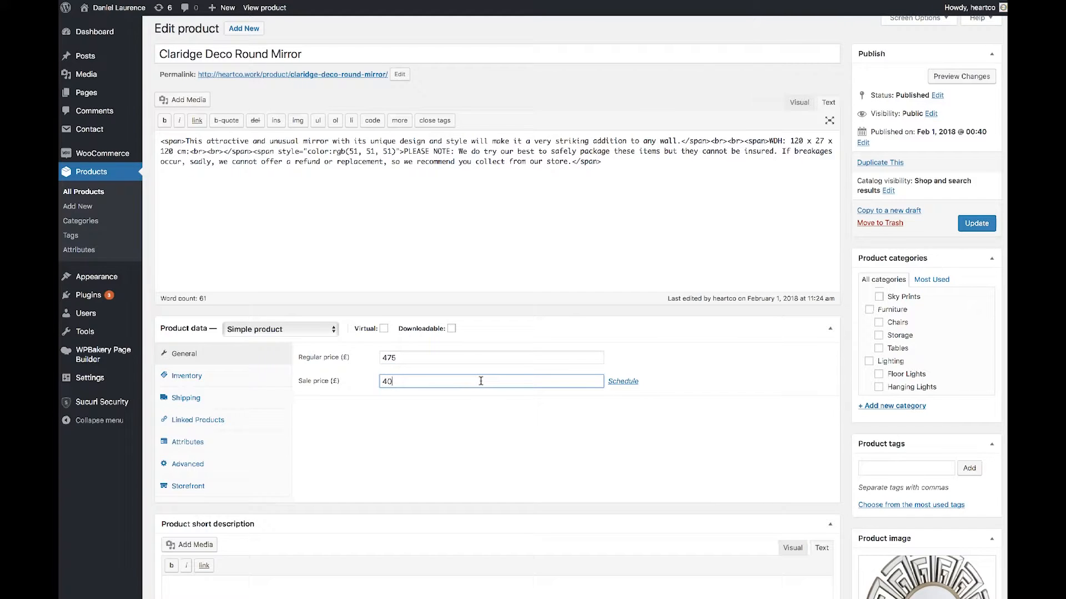
{"action": "left_click", "coordinate": [622, 382]}
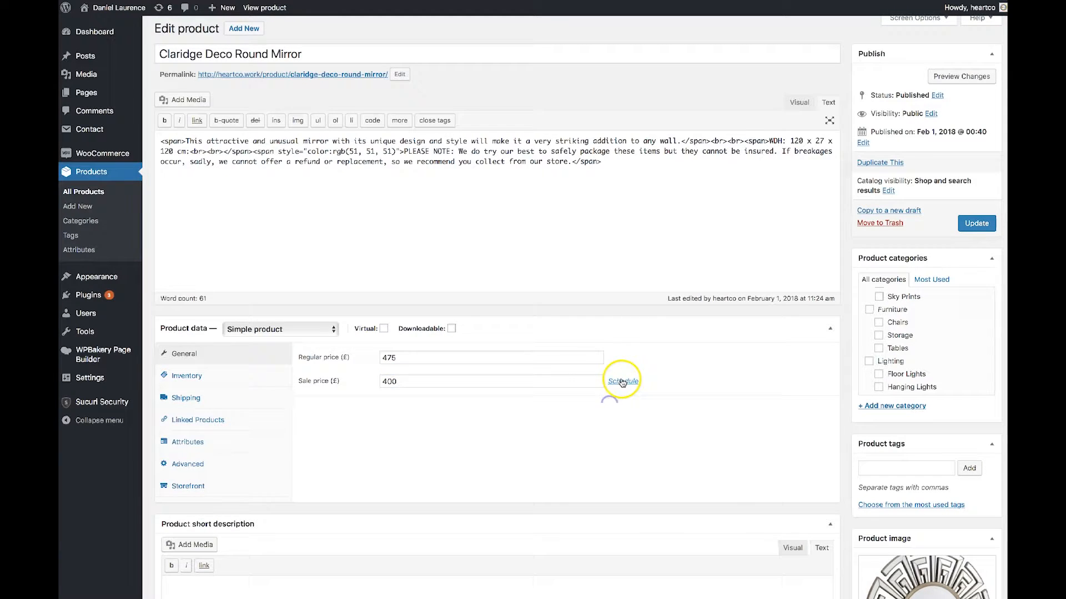
{"action": "left_click", "coordinate": [623, 382]}
{"action": "left_click", "coordinate": [414, 381]}
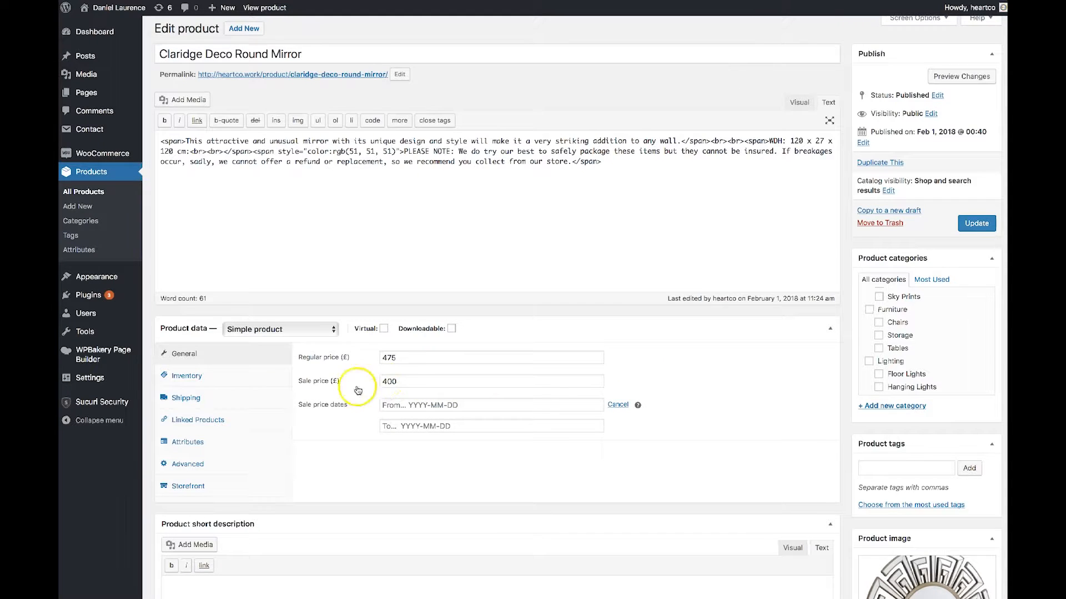
{"action": "left_click", "coordinate": [618, 406]}
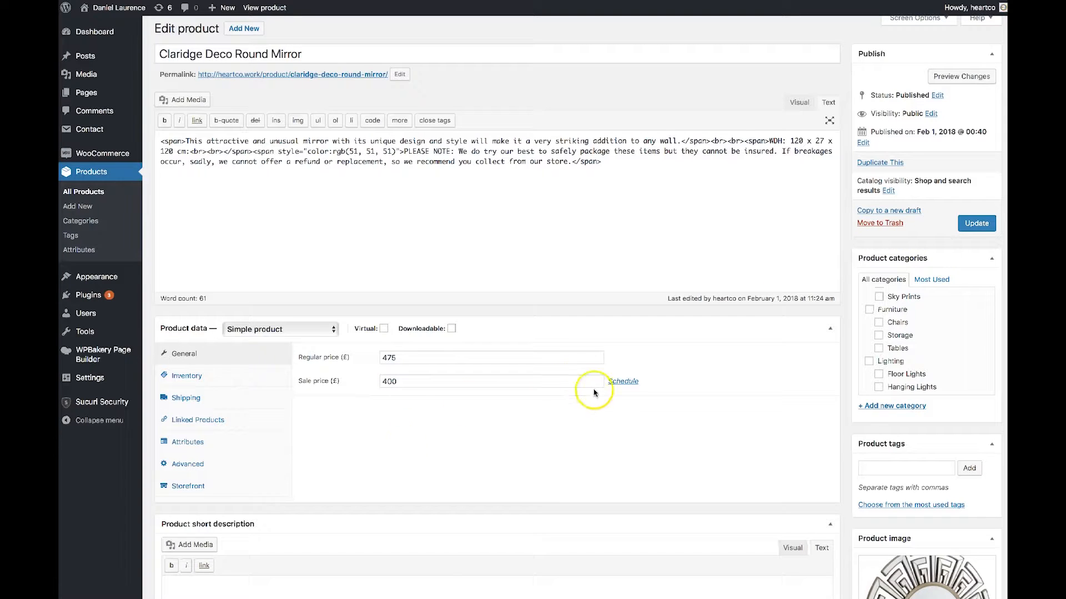
Step: Schedule the mirror's sale price from 2018-02-06 to 2018-02-11
{"action": "left_click", "coordinate": [623, 382]}
{"action": "left_click", "coordinate": [457, 407]}
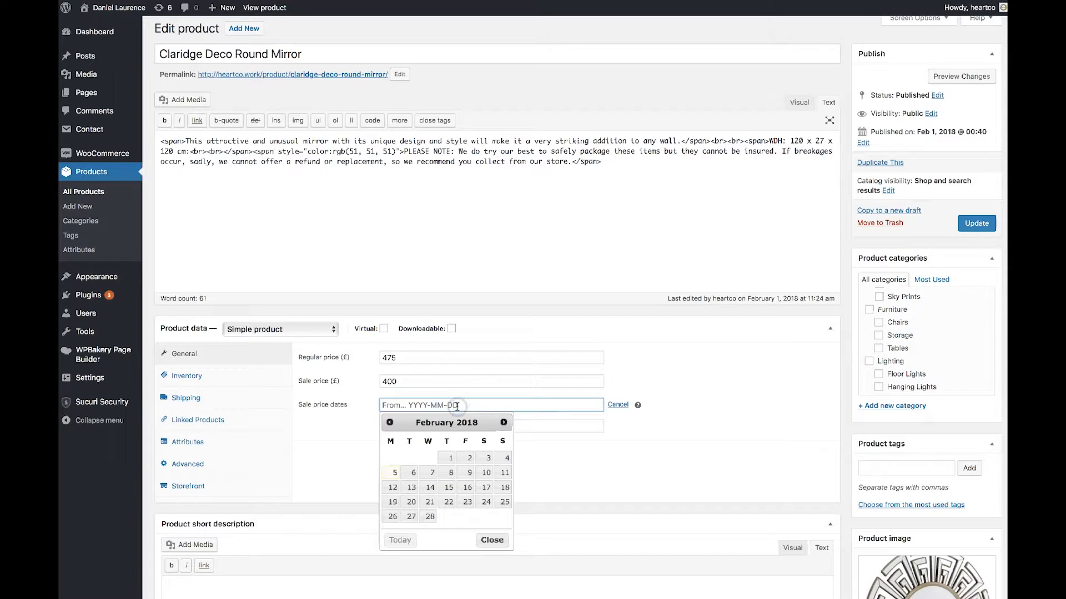
{"action": "left_click", "coordinate": [406, 474]}
{"action": "left_click", "coordinate": [426, 427]}
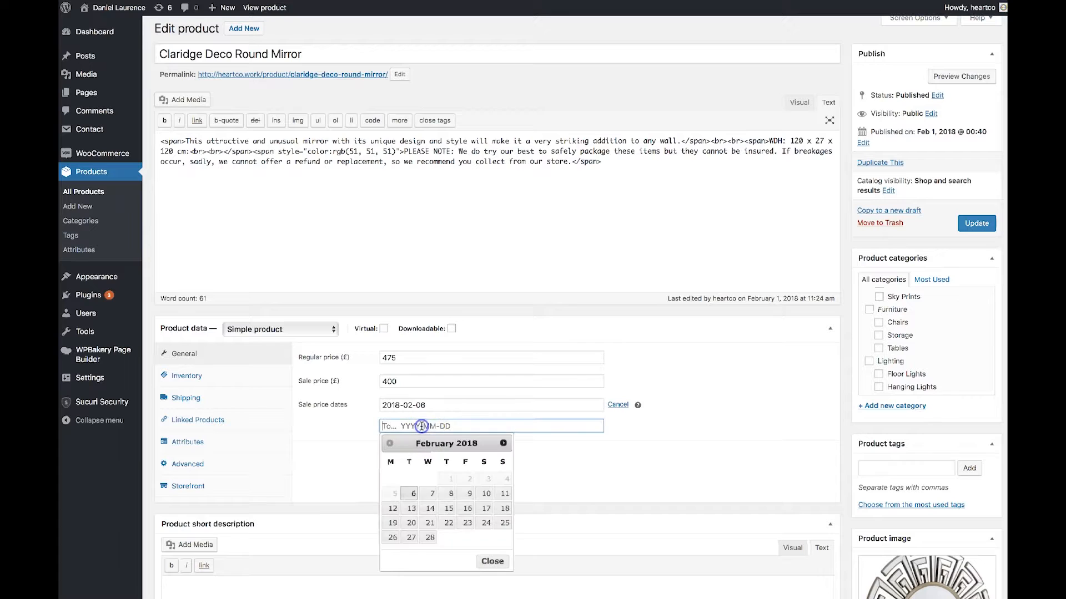
{"action": "left_click", "coordinate": [504, 490]}
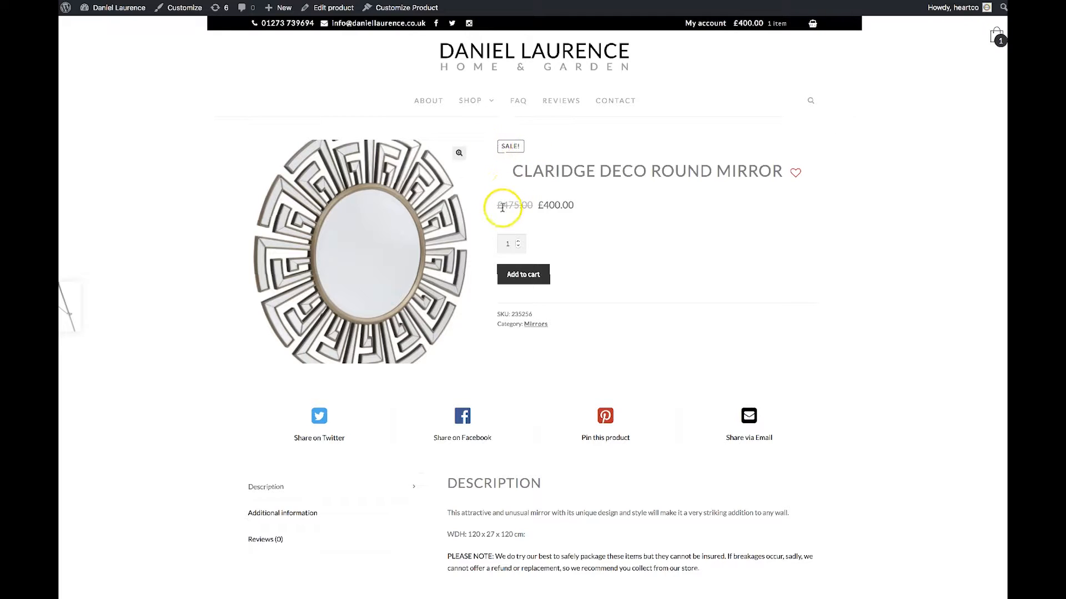
Step: Check the mirror's regular and sale prices on its storefront product page and return to the editing page
{"action": "left_click_drag", "start_coordinate": [496, 205], "coordinate": [576, 206]}
{"action": "left_click", "coordinate": [586, 207]}
{"action": "left_click", "coordinate": [482, 0]}
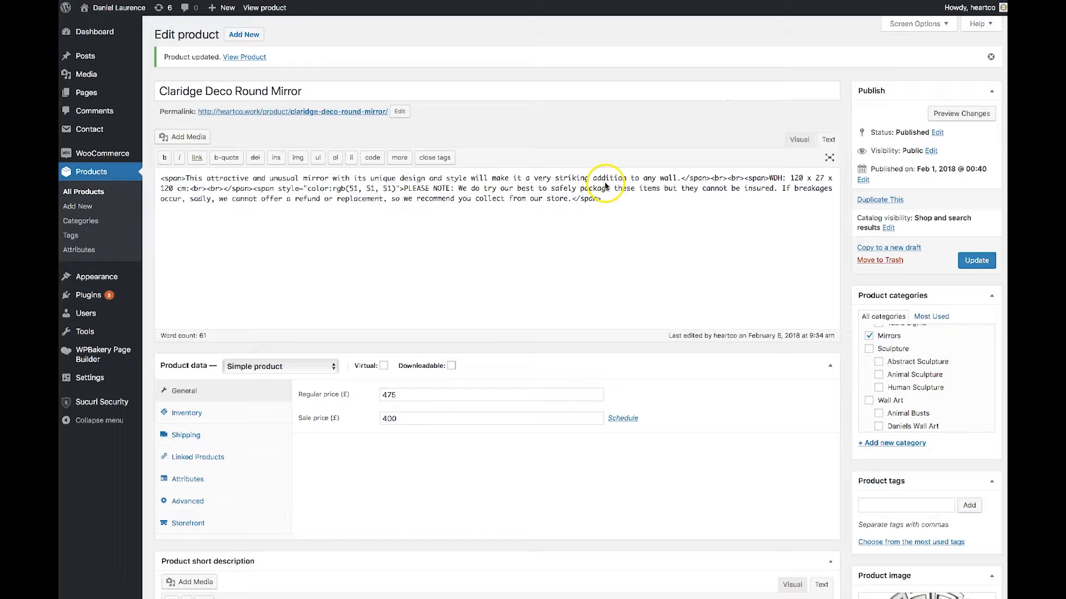
Step: Remove the mirror's sale price and update the product
{"action": "left_click", "coordinate": [529, 423]}
{"action": "double_click", "coordinate": [529, 423]}
{"action": "key", "text": "BackSpace"}
{"action": "left_click", "coordinate": [976, 260]}
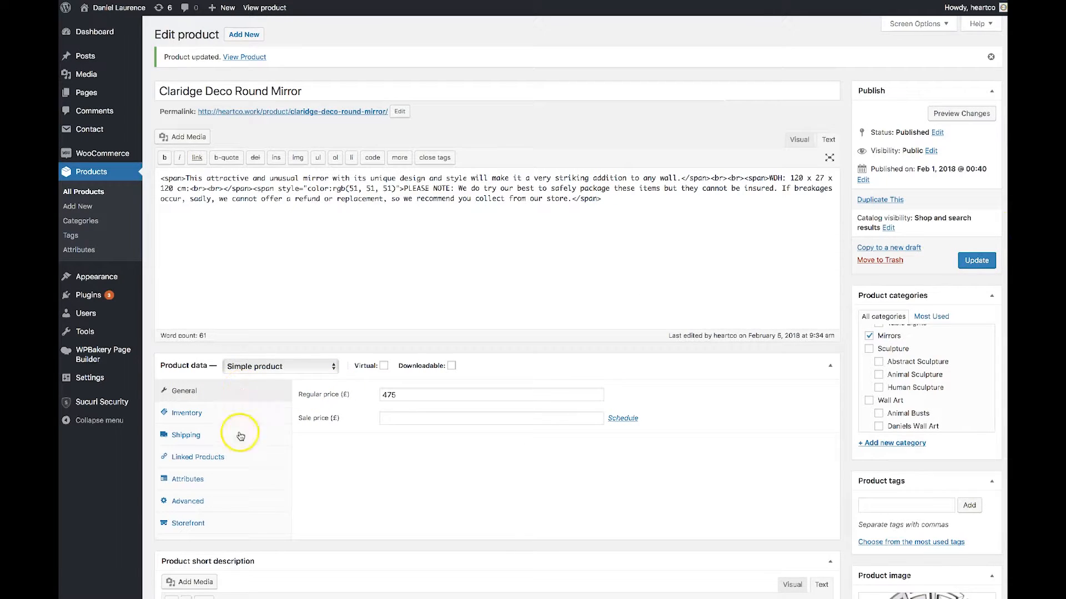
Step: Enable stock management at product level in the mirror's inventory settings
{"action": "left_click", "coordinate": [182, 416]}
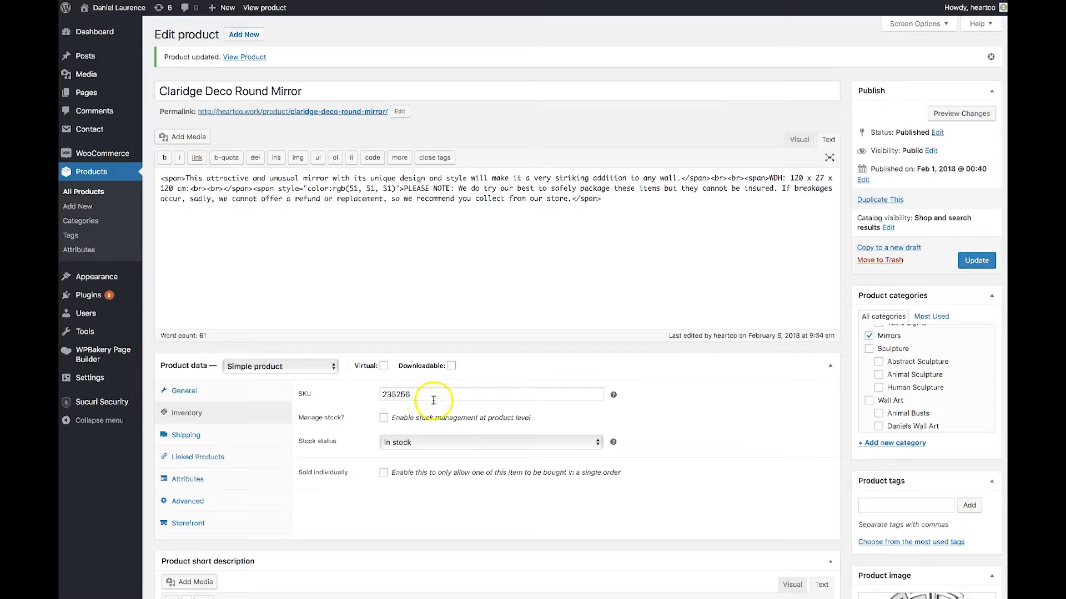
{"action": "scroll", "coordinate": [444, 408], "scroll_direction": "down", "scroll_amount": 1}
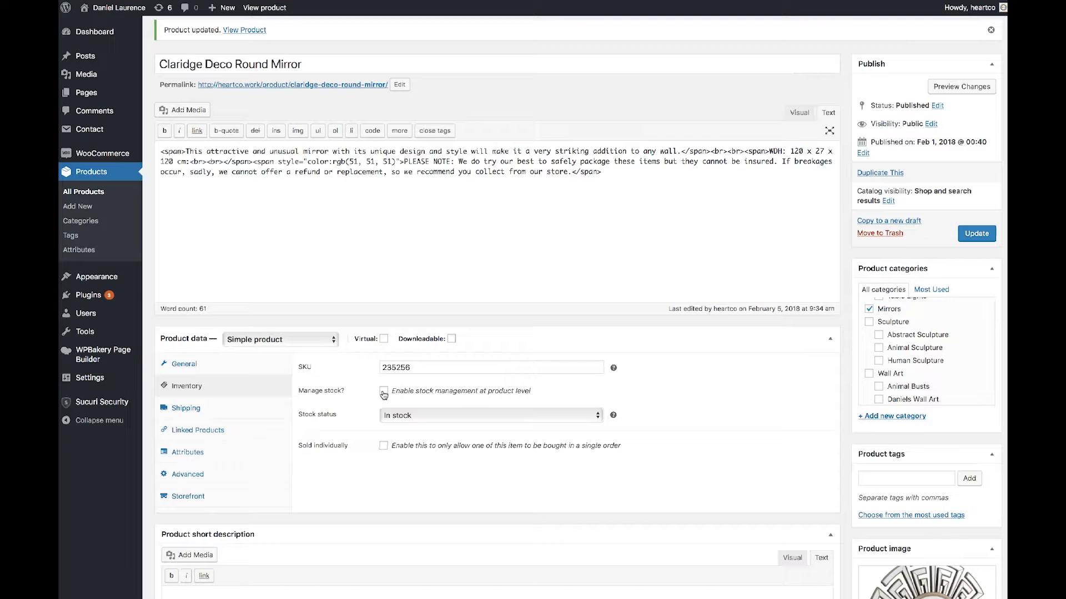
{"action": "left_click", "coordinate": [384, 393]}
{"action": "scroll", "coordinate": [323, 501], "scroll_direction": "down", "scroll_amount": 2}
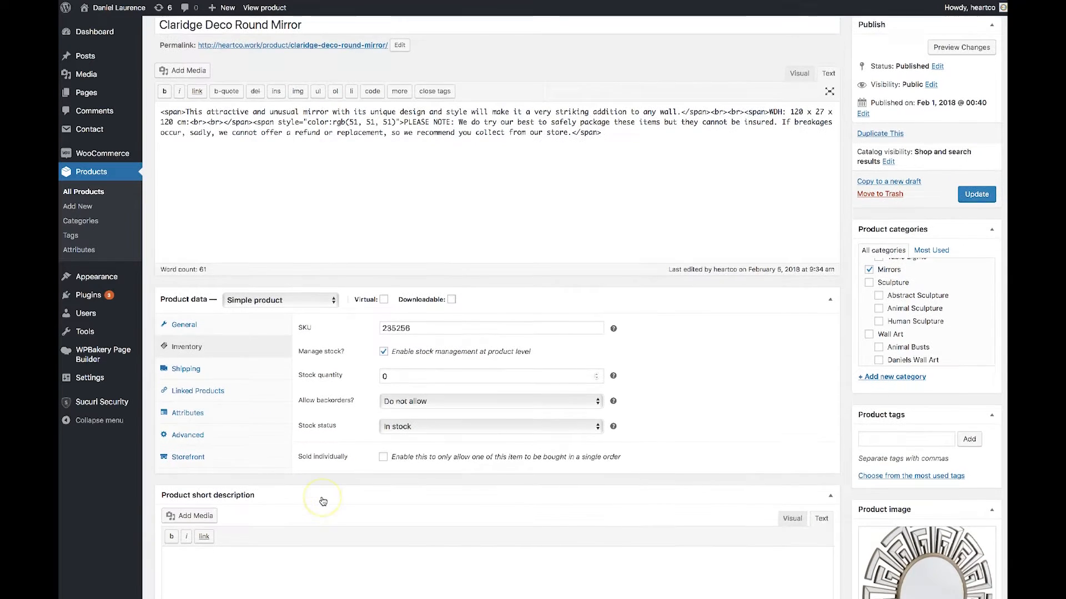
{"action": "scroll", "coordinate": [324, 502], "scroll_direction": "down", "scroll_amount": 2}
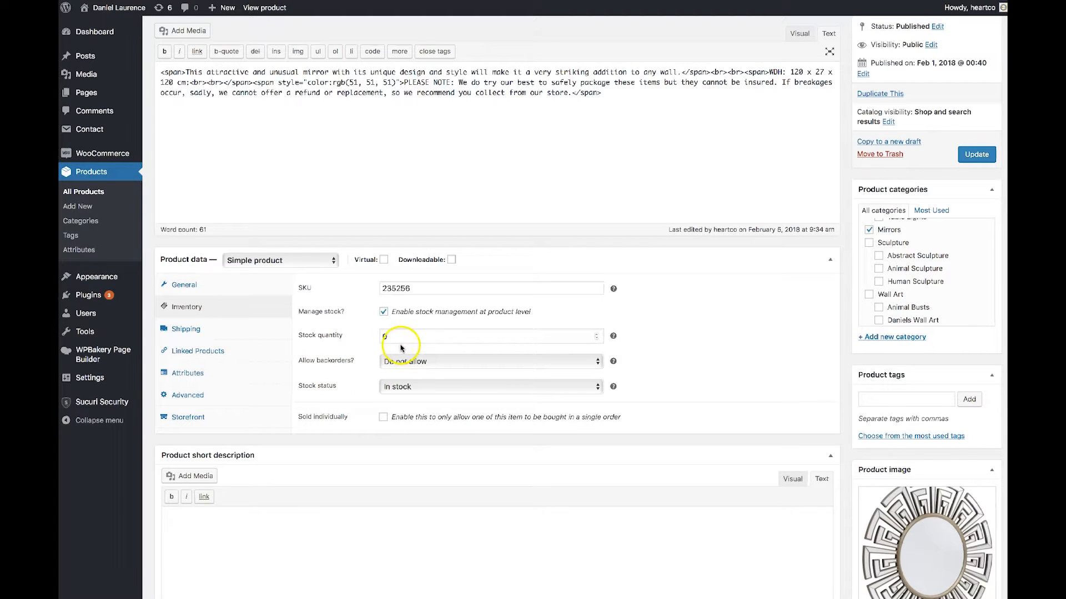
{"action": "left_click", "coordinate": [424, 336]}
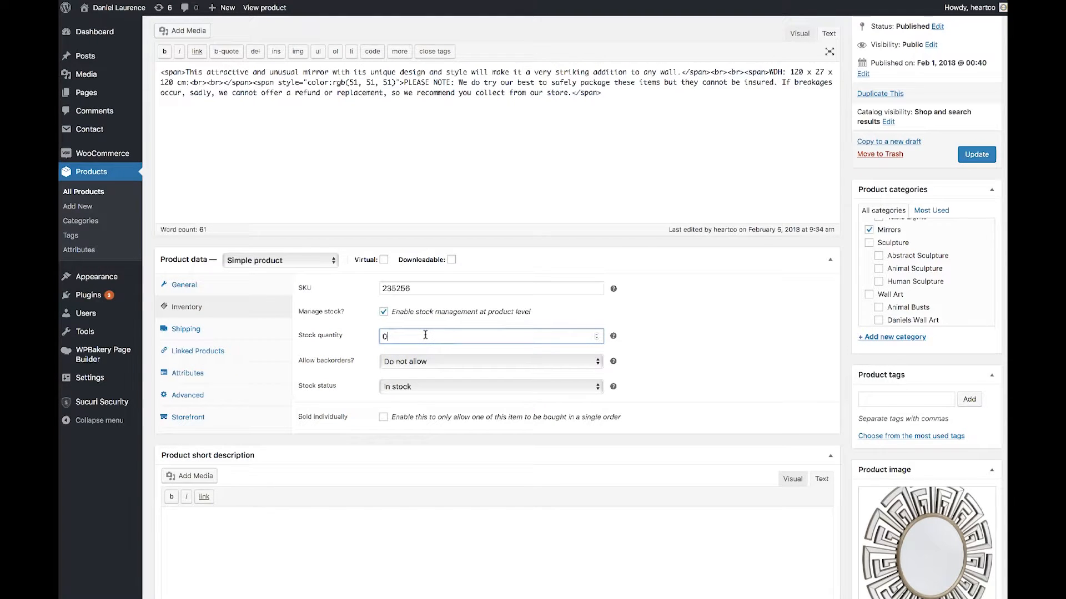
Step: Look at the mirror's backorder and stock status choices, keeping Do not allow and In stock selected
{"action": "left_click", "coordinate": [442, 363]}
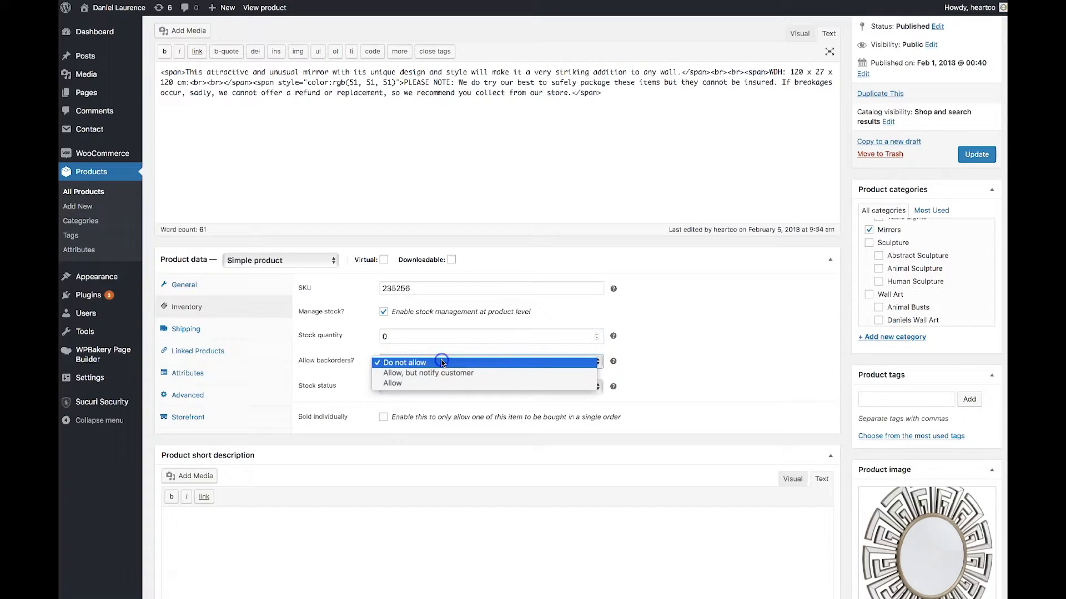
{"action": "left_click", "coordinate": [424, 386]}
{"action": "left_click", "coordinate": [412, 364]}
{"action": "left_click", "coordinate": [414, 353]}
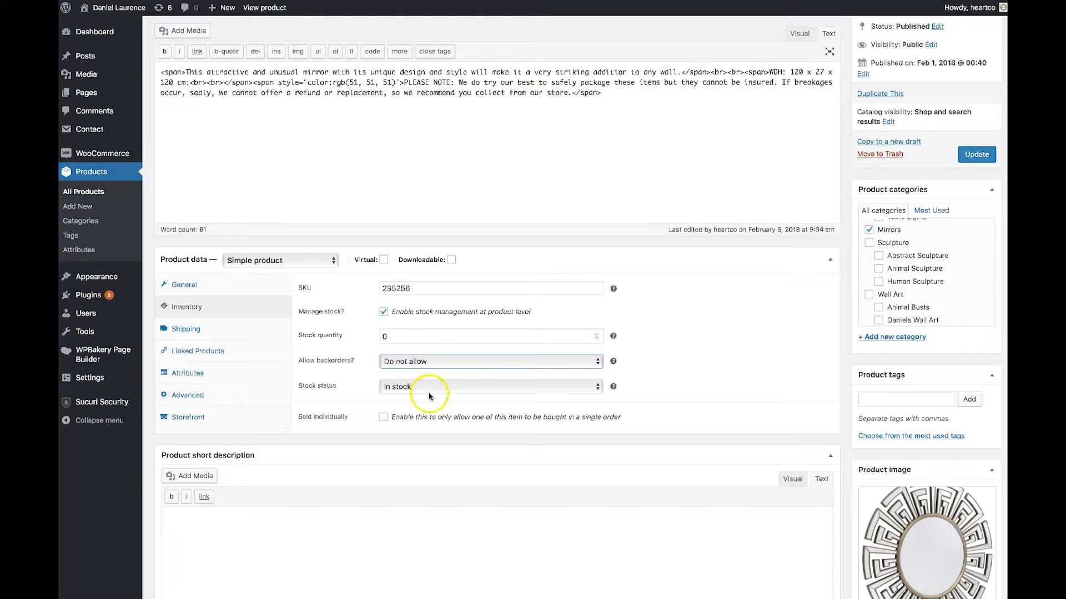
{"action": "left_click", "coordinate": [431, 388]}
{"action": "left_click", "coordinate": [436, 391]}
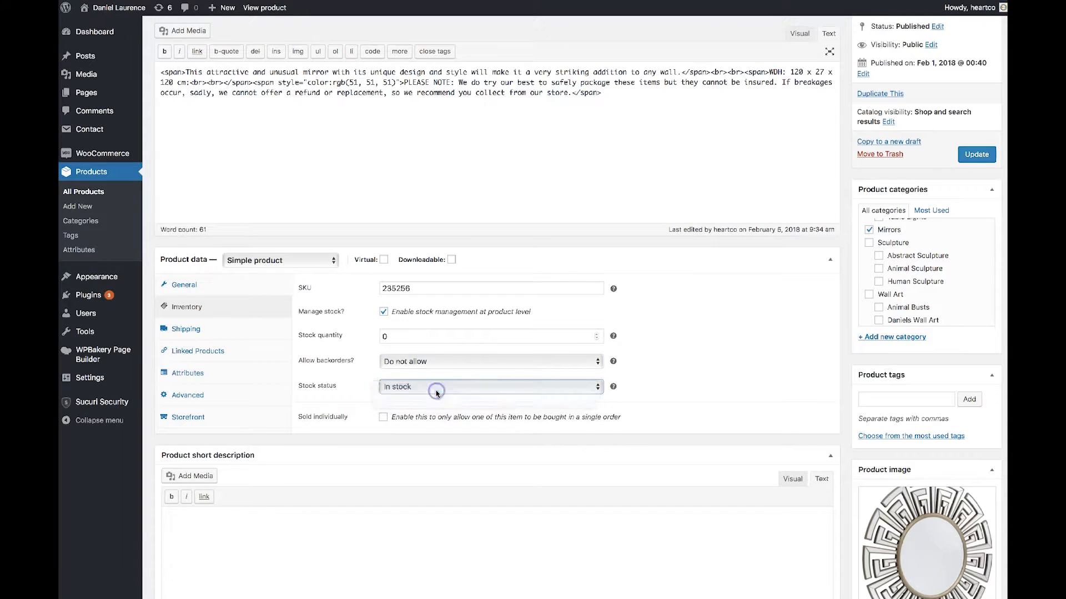
Step: Set the mirror's stock quantity to 5 and update the product
{"action": "left_click_drag", "start_coordinate": [405, 337], "coordinate": [346, 337]}
{"action": "type", "text": "5"}
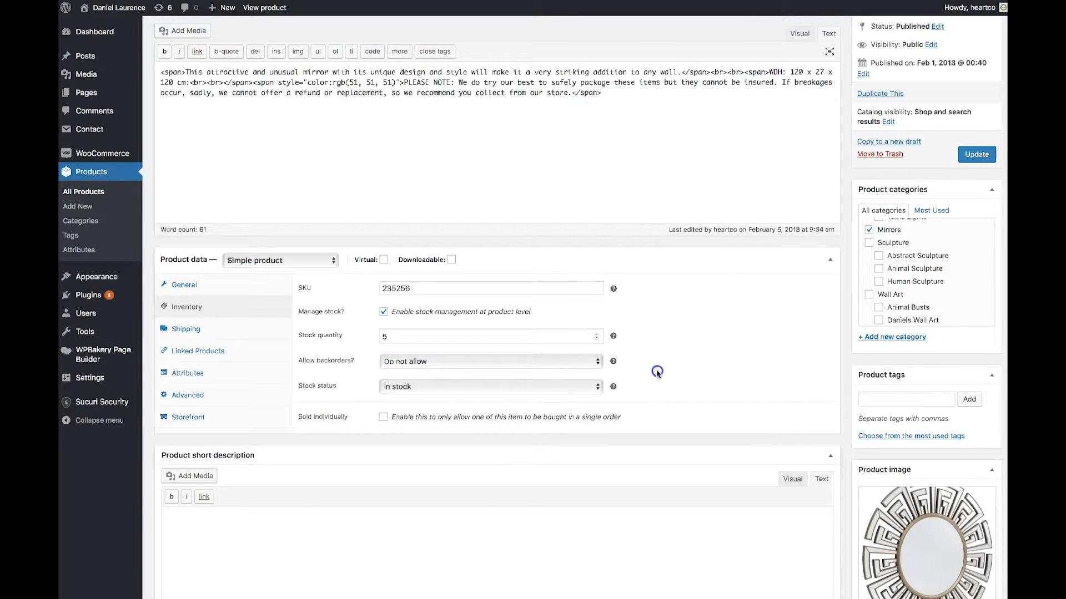
{"action": "left_click", "coordinate": [976, 154]}
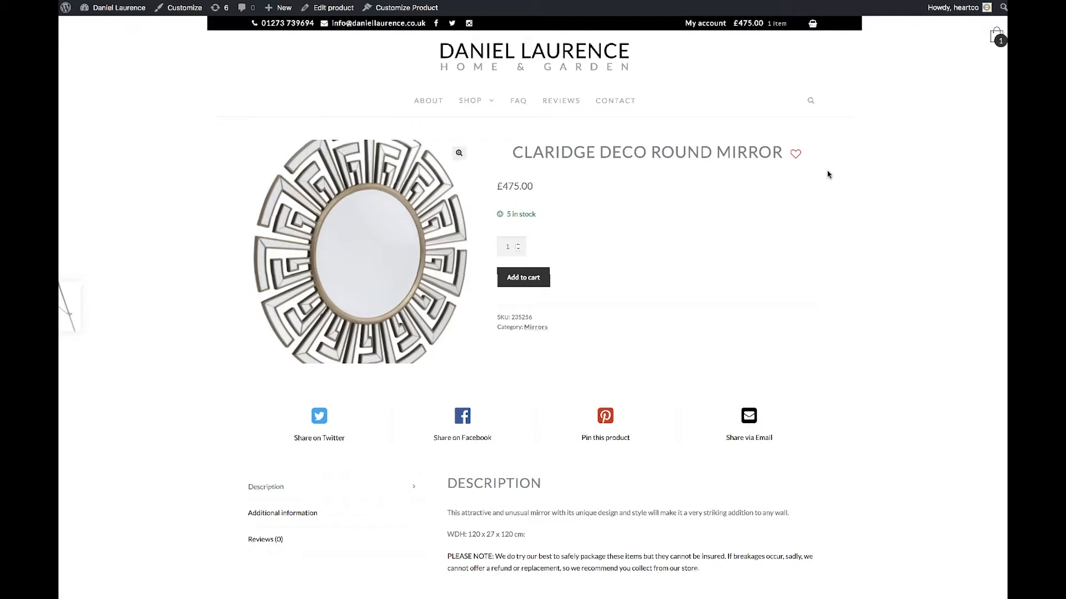
Step: Check the mirror's stock availability on its storefront product page and return to the editing page
{"action": "left_click", "coordinate": [542, 217]}
{"action": "left_click", "coordinate": [493, 0]}
{"action": "mouse_move", "coordinate": [121, 156]}
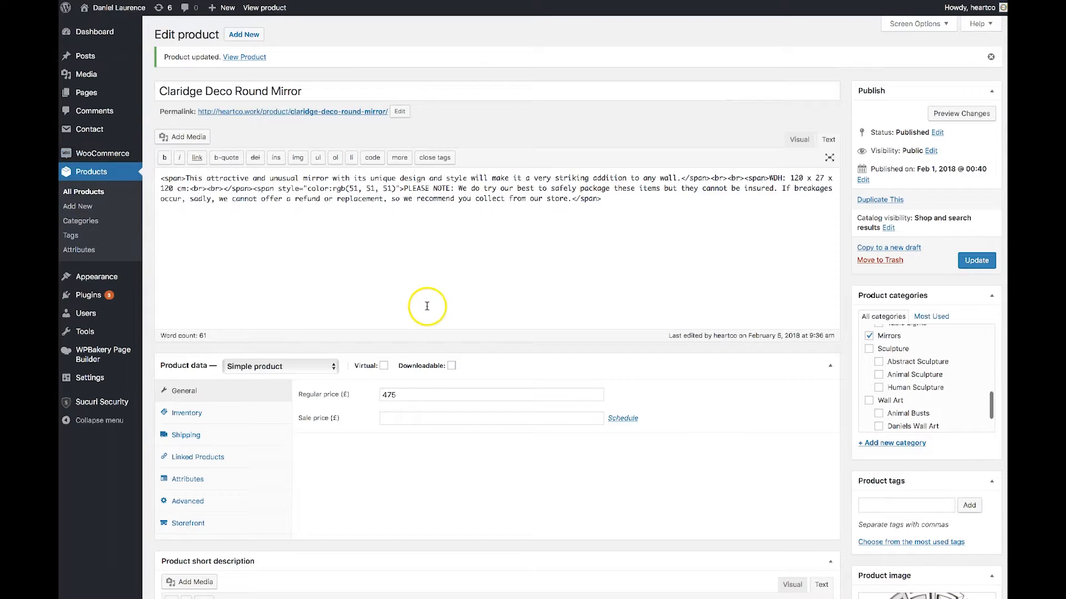
Step: Switch the mirror's stock status to Out of stock and back to In stock, and disable stock management
{"action": "left_click", "coordinate": [215, 413]}
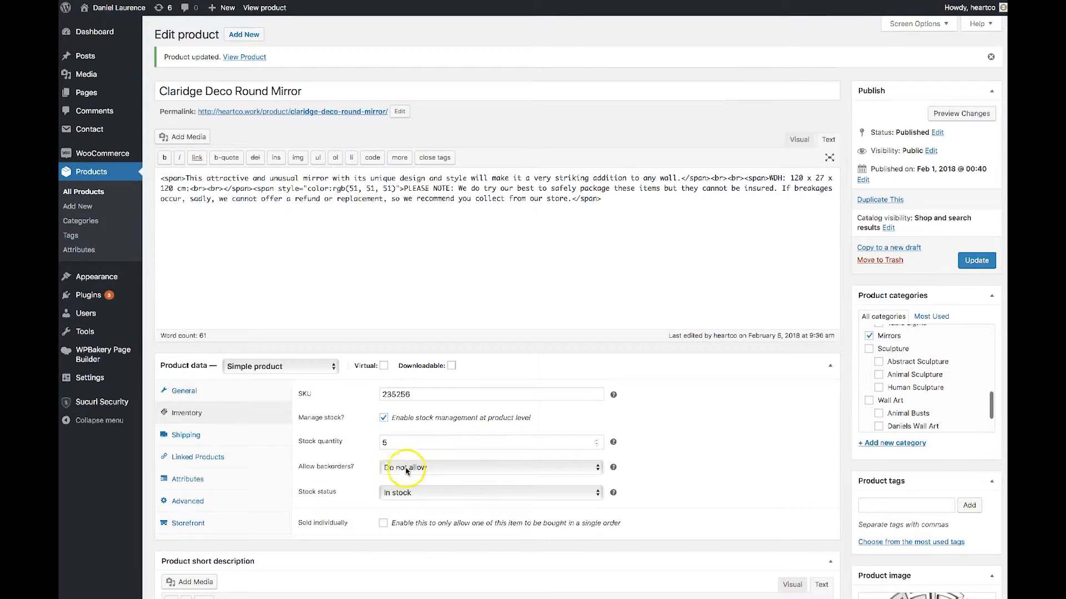
{"action": "left_click", "coordinate": [423, 499]}
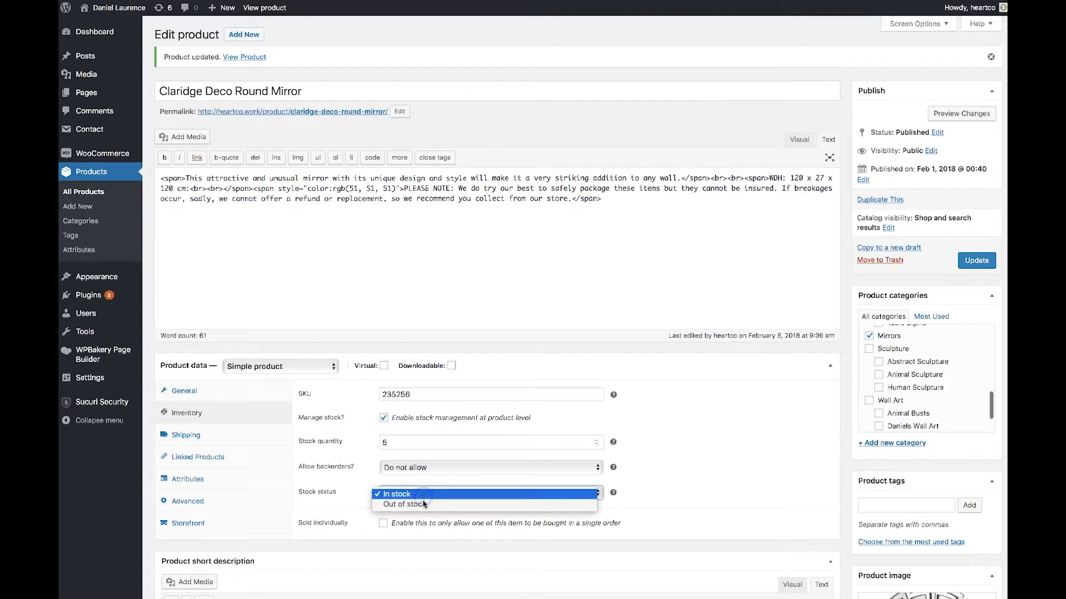
{"action": "left_click", "coordinate": [425, 505]}
{"action": "left_click", "coordinate": [384, 441]}
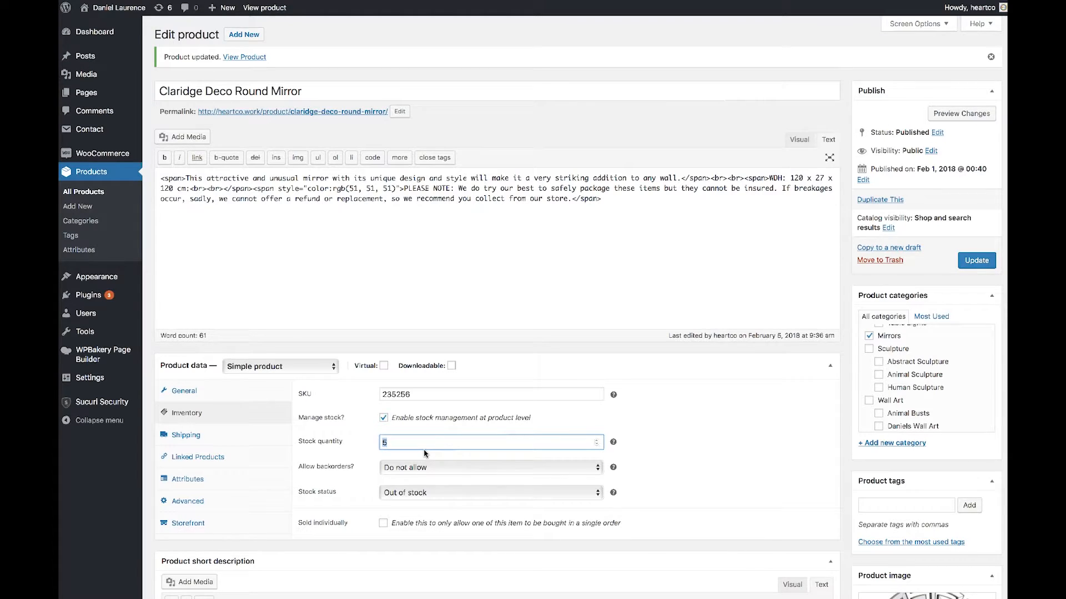
{"action": "left_click", "coordinate": [430, 492]}
{"action": "left_click", "coordinate": [427, 482]}
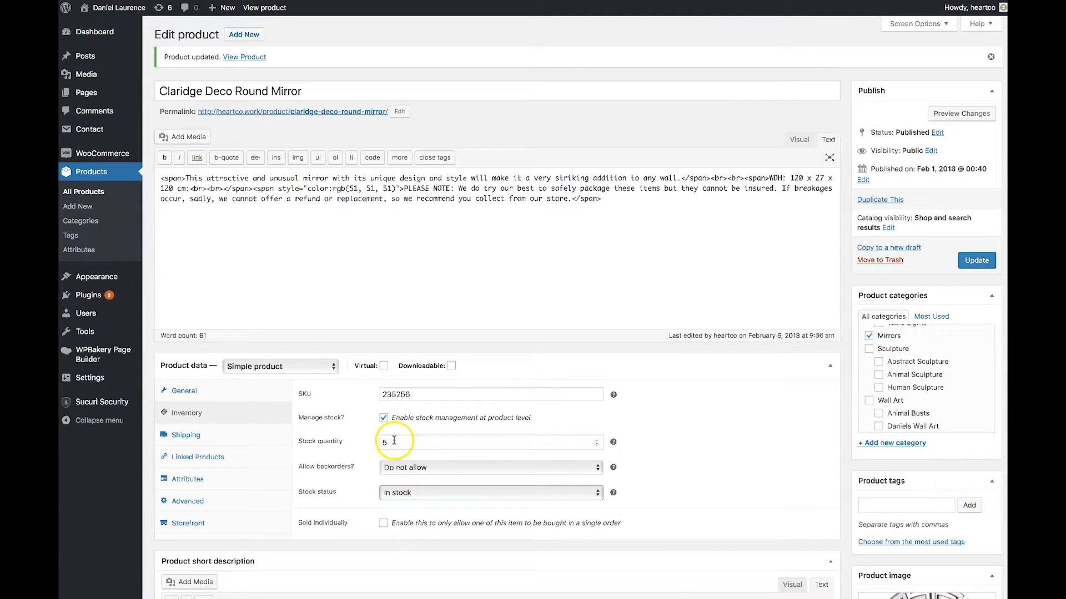
{"action": "left_click", "coordinate": [383, 418]}
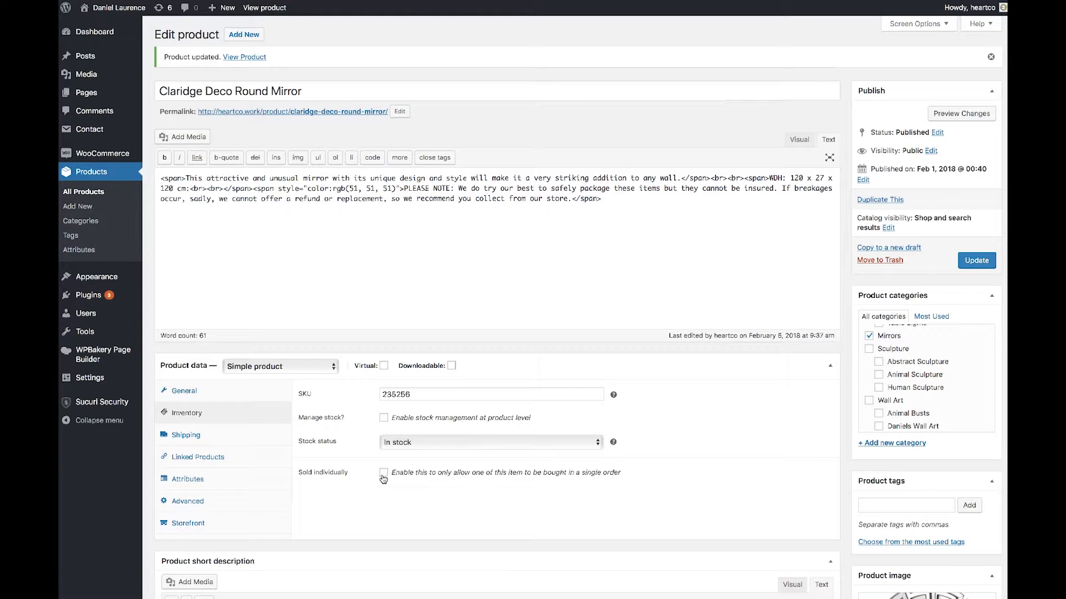
Step: Show the mirror's shipping settings and examine the available shipping classes, keeping No shipping class
{"action": "scroll", "coordinate": [383, 478], "scroll_direction": "down", "scroll_amount": 1}
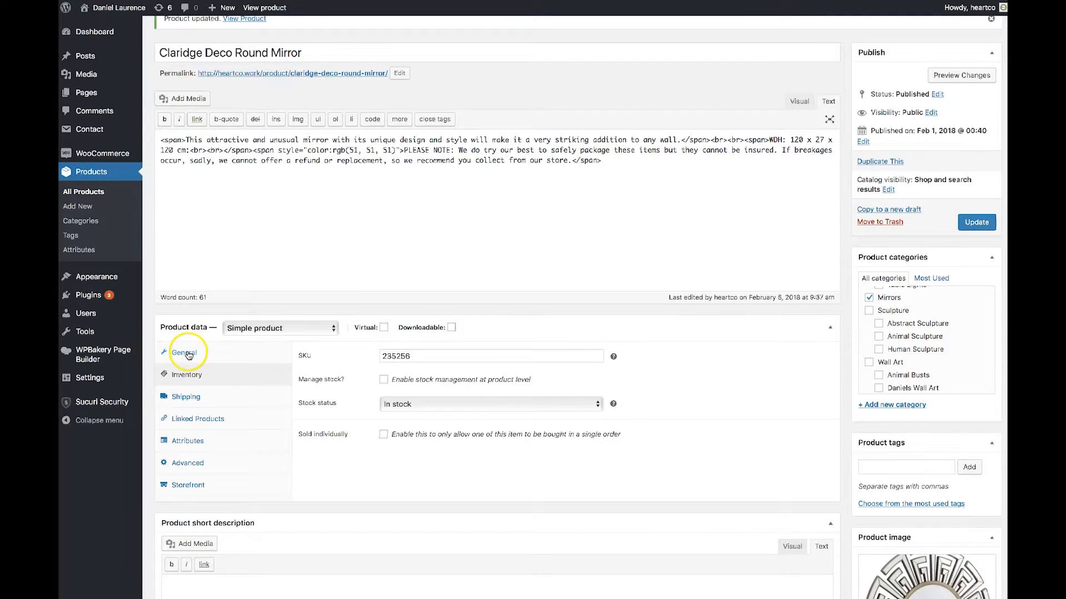
{"action": "left_click", "coordinate": [198, 398]}
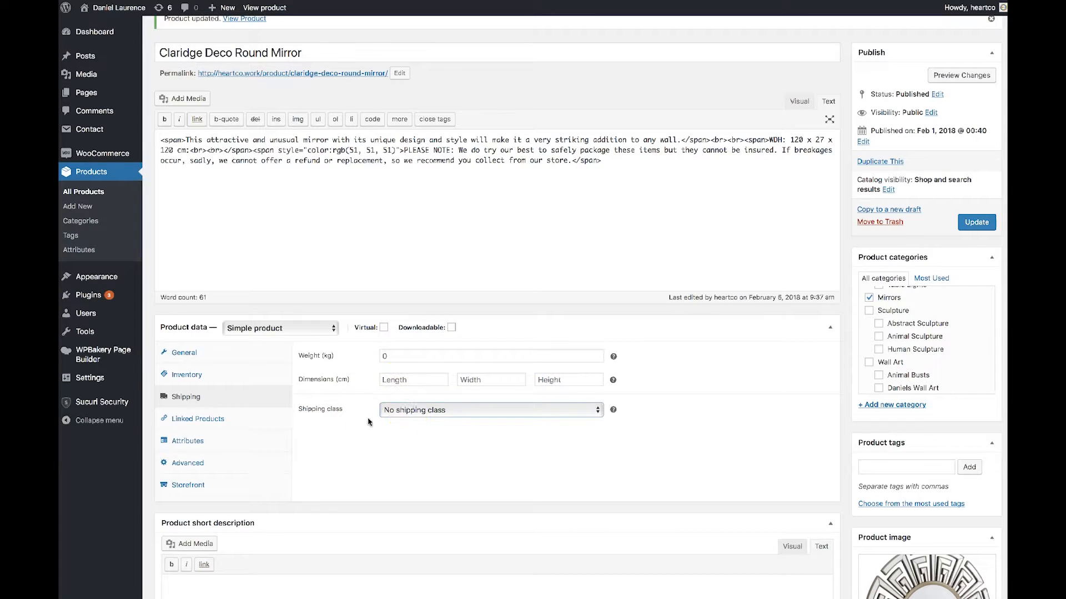
{"action": "left_click", "coordinate": [412, 410]}
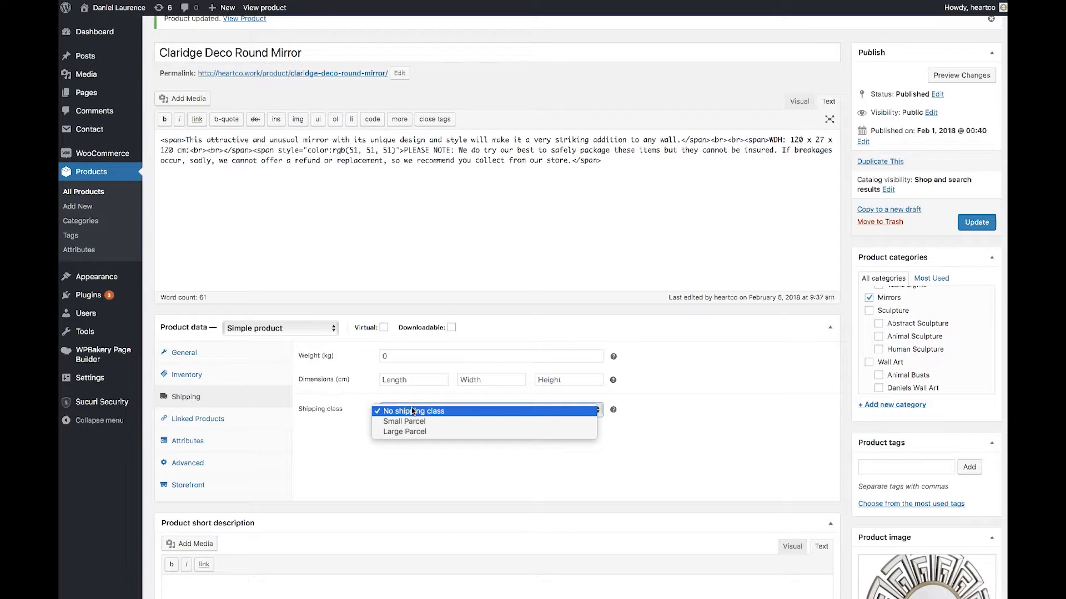
{"action": "left_click", "coordinate": [435, 453]}
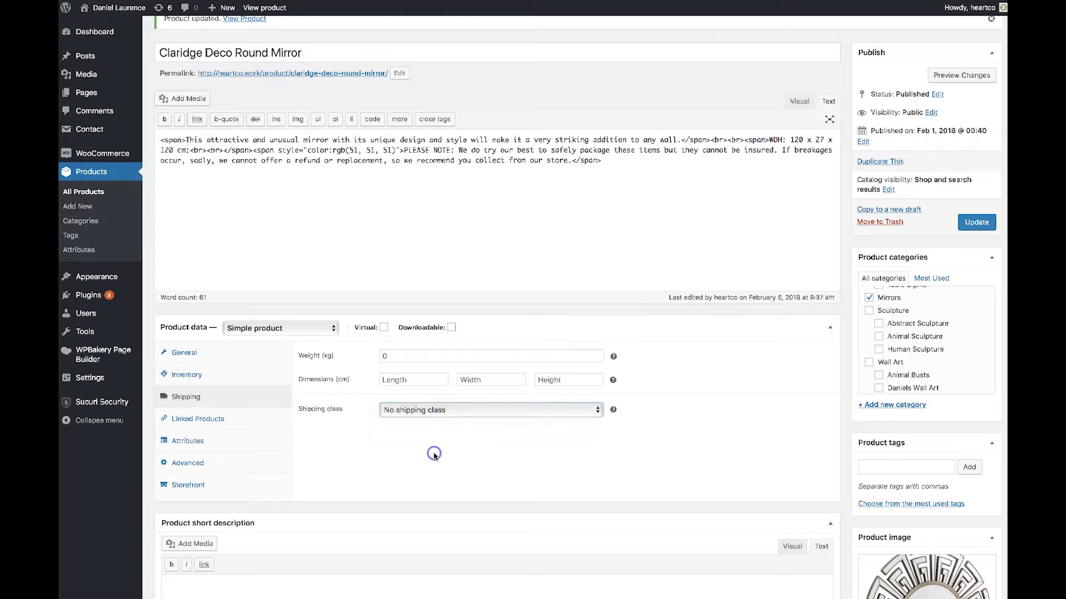
{"action": "left_click", "coordinate": [428, 415]}
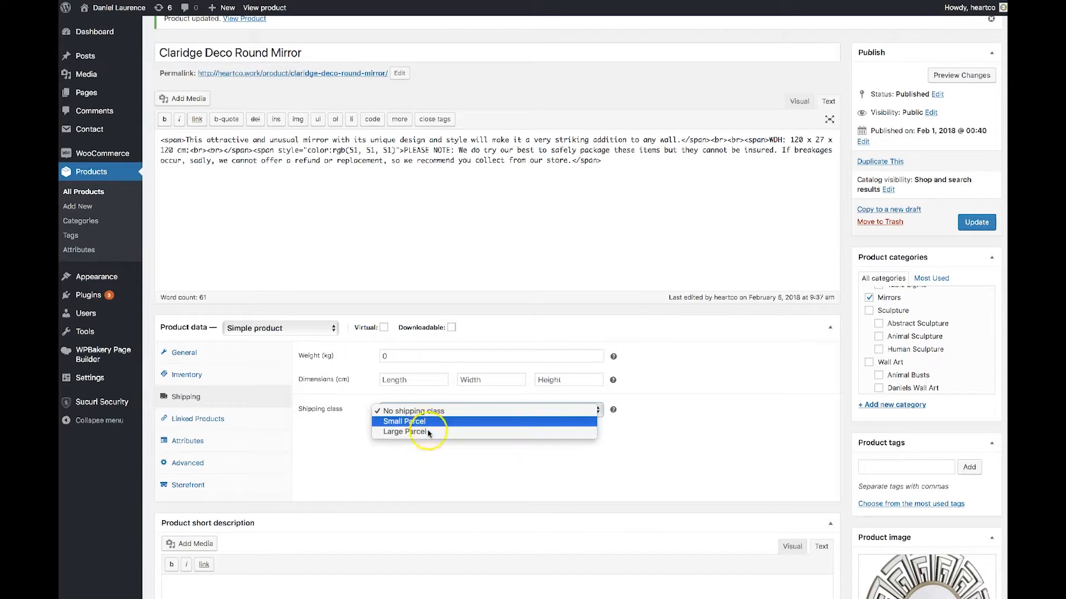
{"action": "left_click", "coordinate": [371, 434]}
{"action": "mouse_move", "coordinate": [120, 156]}
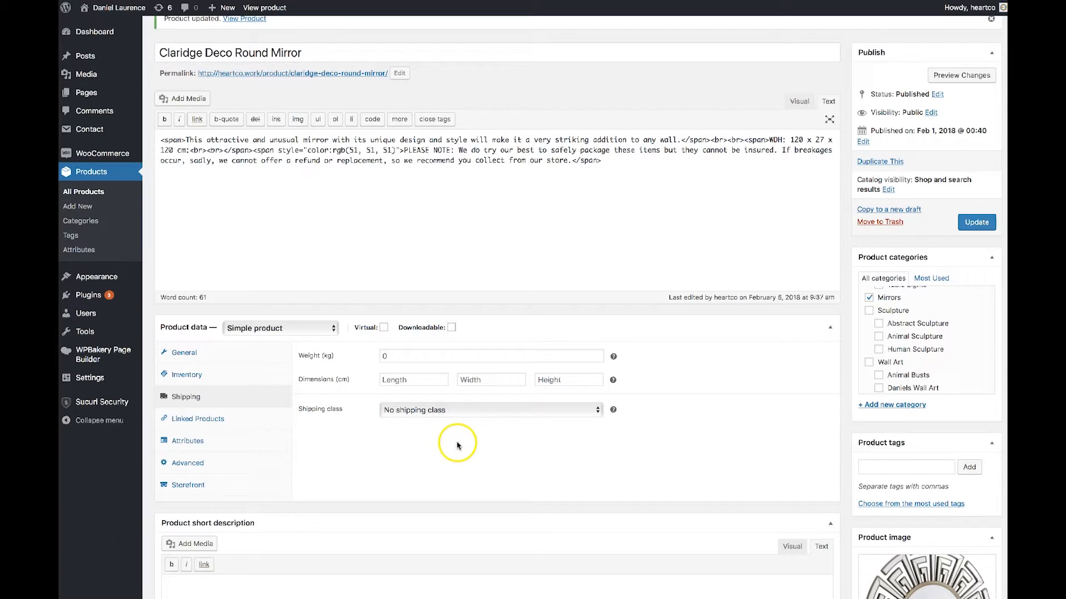
Step: Set the mirror's shipping class to Large Parcel
{"action": "left_click", "coordinate": [448, 410]}
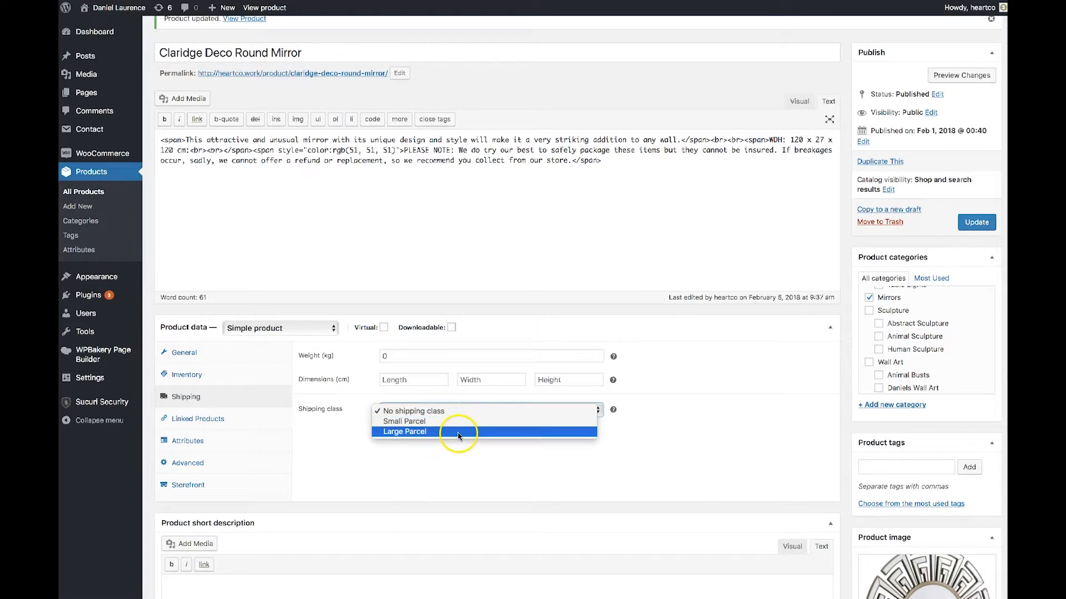
{"action": "left_click", "coordinate": [419, 466]}
{"action": "left_click", "coordinate": [419, 411]}
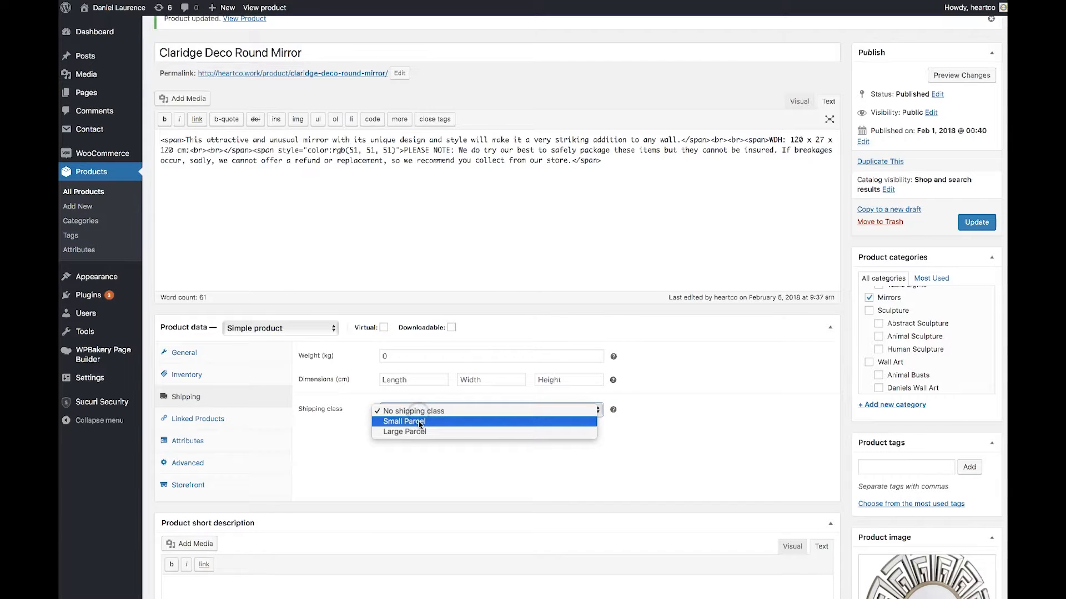
{"action": "left_click", "coordinate": [429, 432]}
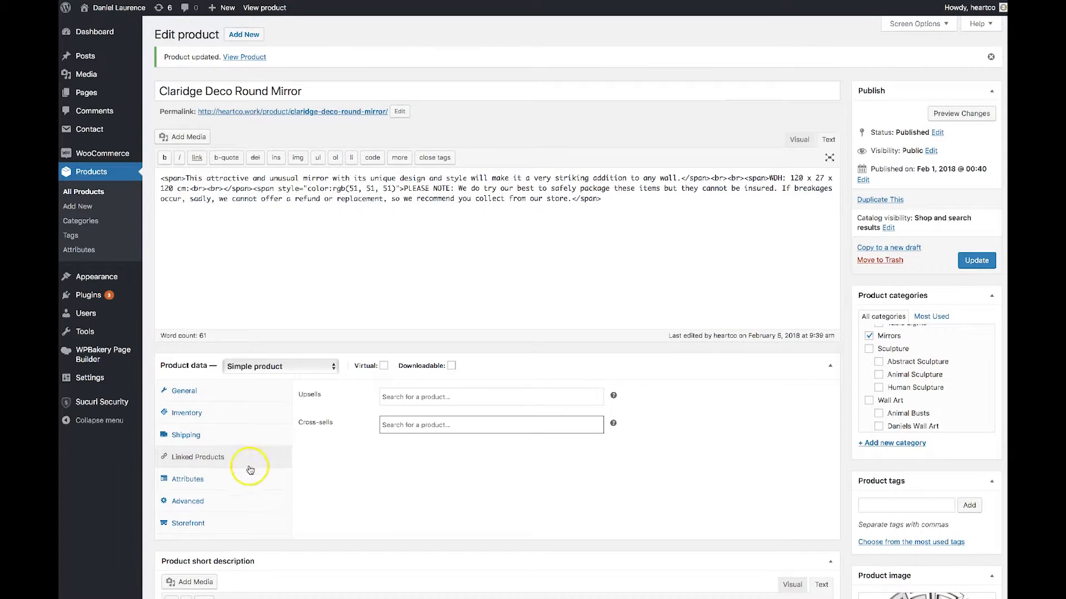
Step: Look at the product search fields for the mirror's upsells and cross-sells without adding any linked product
{"action": "left_click", "coordinate": [392, 417]}
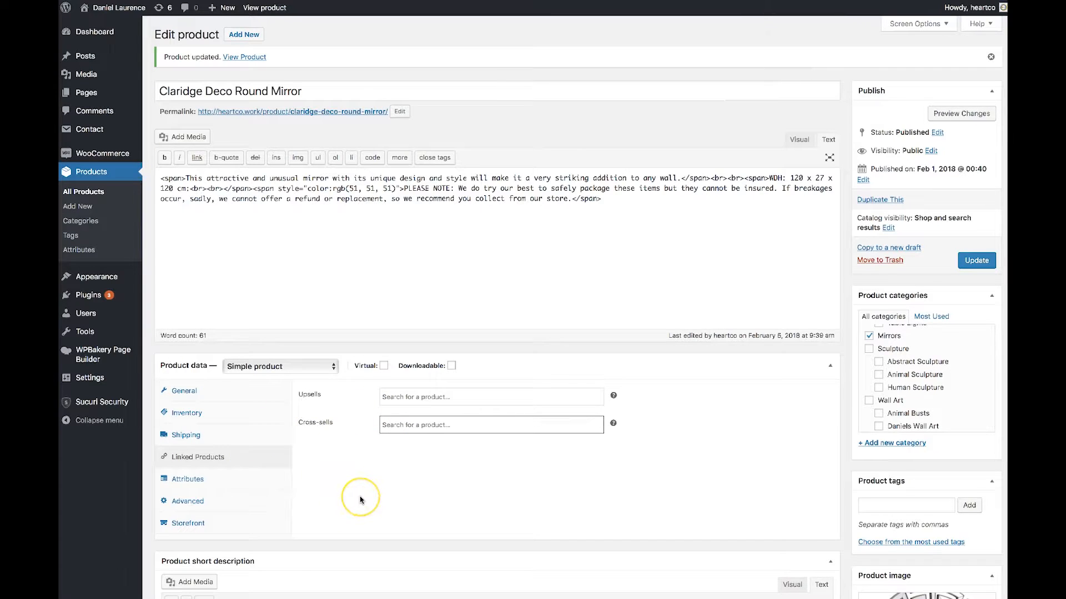
{"action": "left_click", "coordinate": [413, 397]}
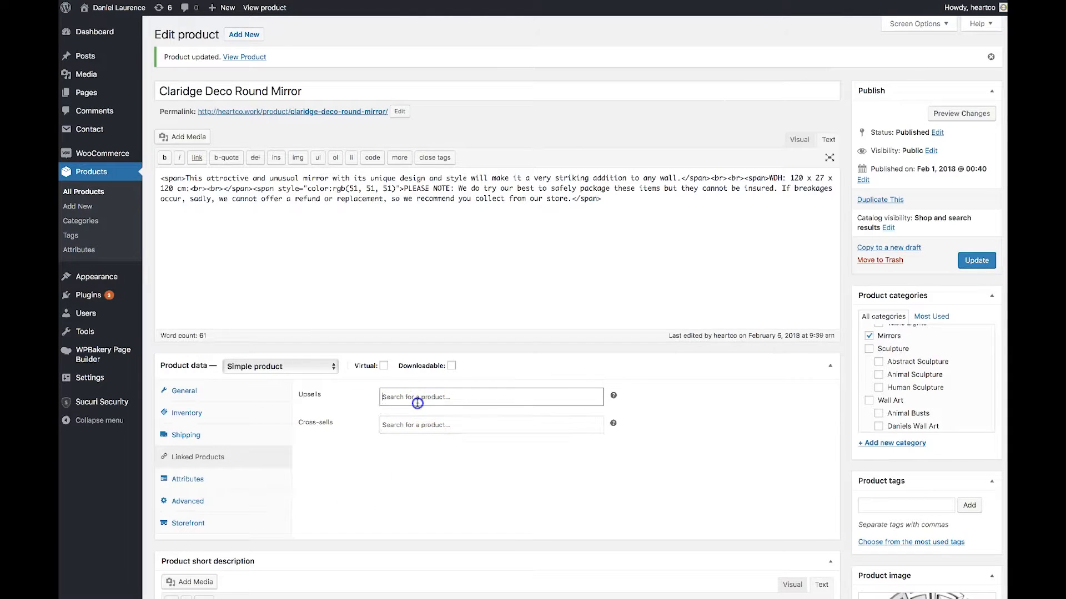
{"action": "left_click", "coordinate": [420, 425]}
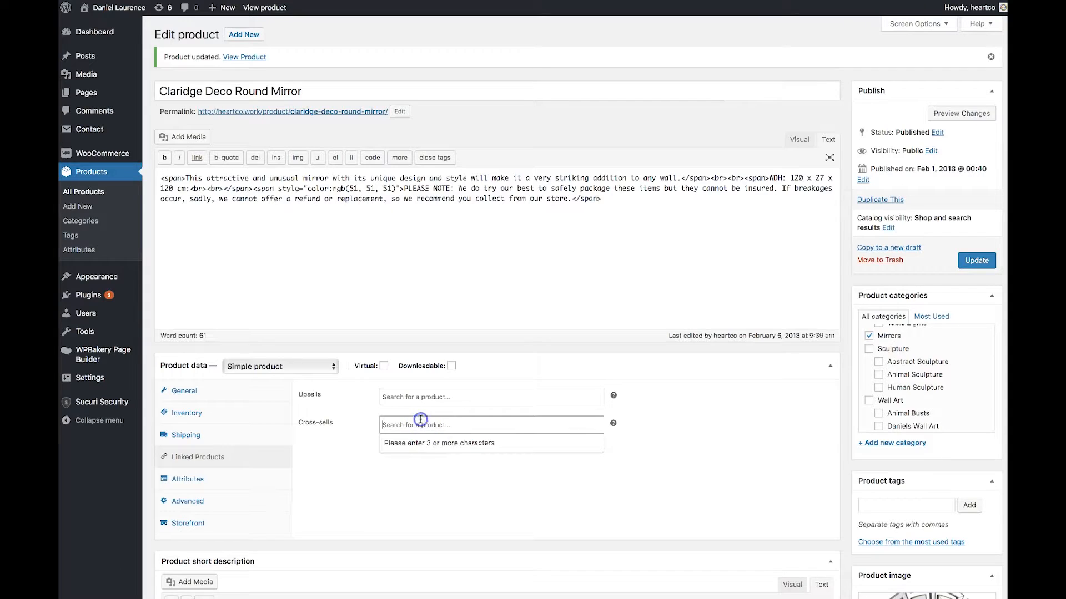
{"action": "left_click", "coordinate": [451, 515]}
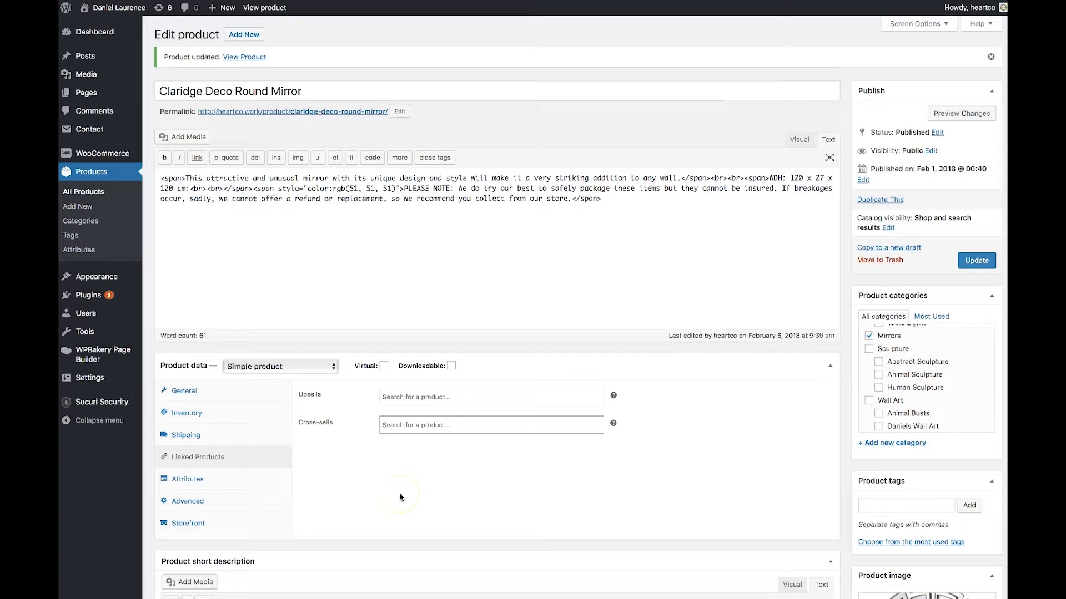
{"action": "left_click", "coordinate": [366, 425]}
{"action": "left_click", "coordinate": [356, 509]}
{"action": "left_click", "coordinate": [403, 397]}
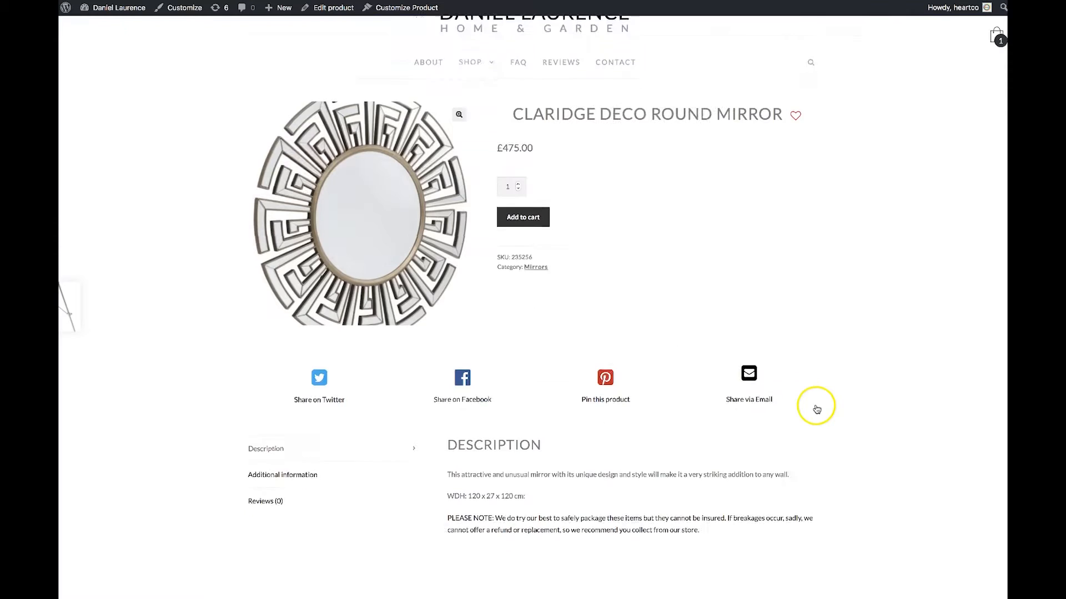
Step: View the area below the description on the mirror's storefront page and return to the linked products settings
{"action": "scroll", "coordinate": [555, 444], "scroll_direction": "down", "scroll_amount": 1}
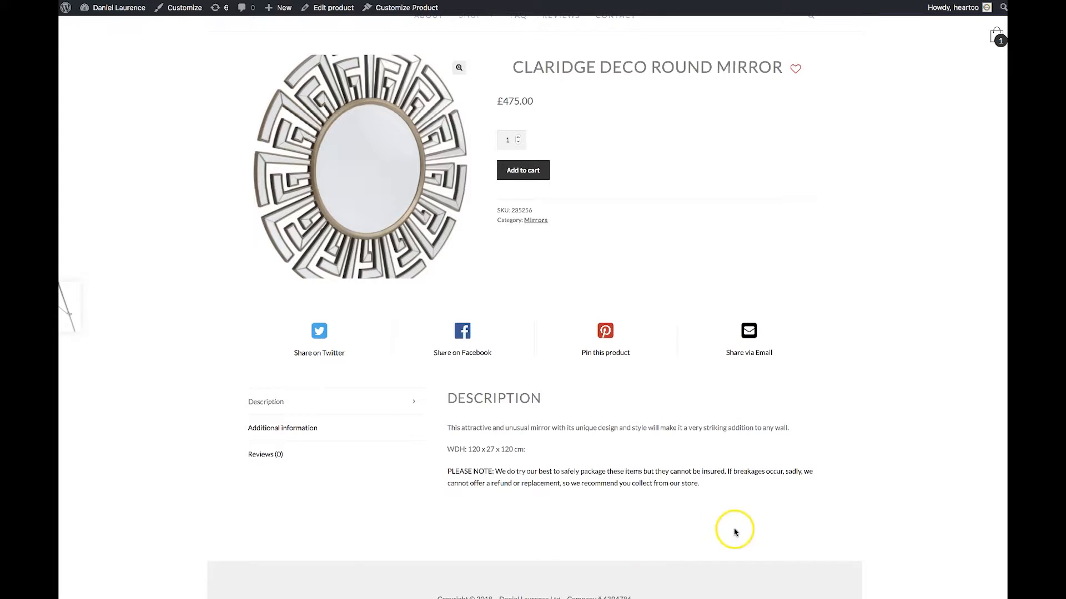
{"action": "scroll", "coordinate": [580, 541], "scroll_direction": "up", "scroll_amount": 1}
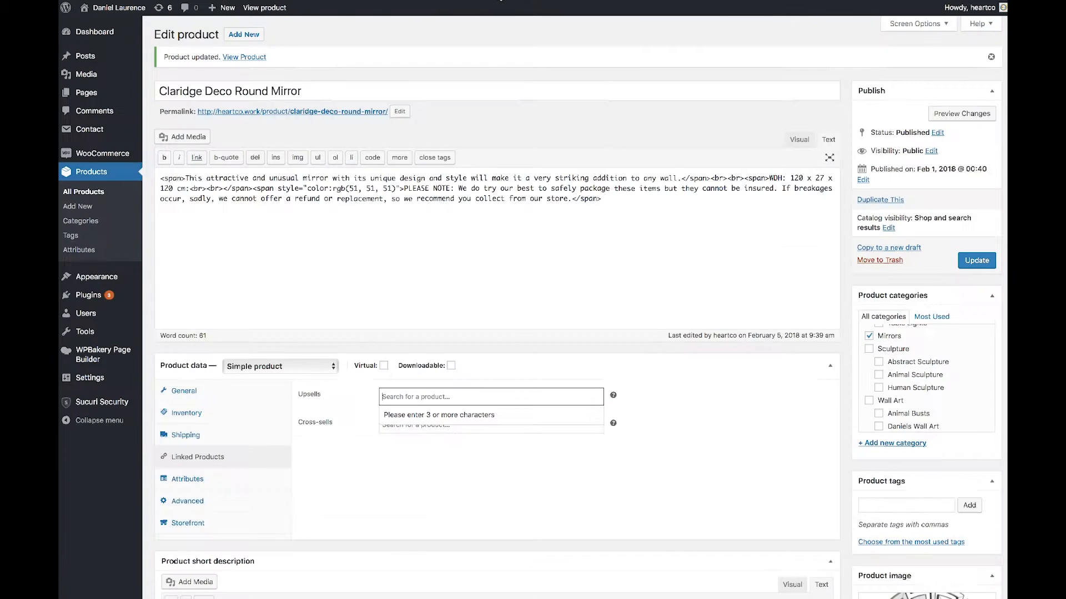
{"action": "scroll", "coordinate": [452, 274], "scroll_direction": "down", "scroll_amount": 4}
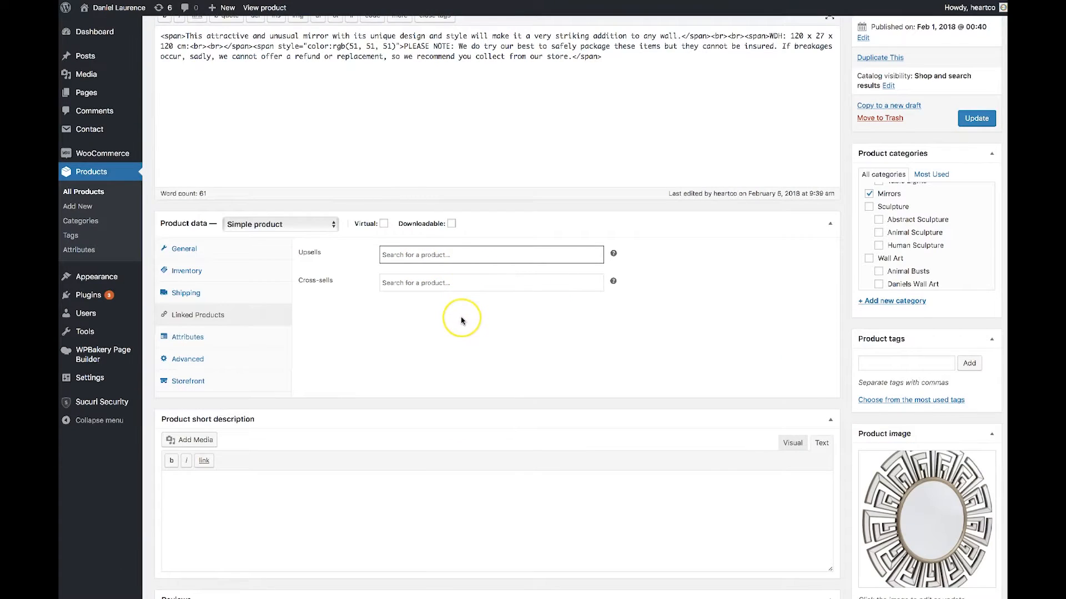
{"action": "scroll", "coordinate": [460, 320], "scroll_direction": "up", "scroll_amount": 3}
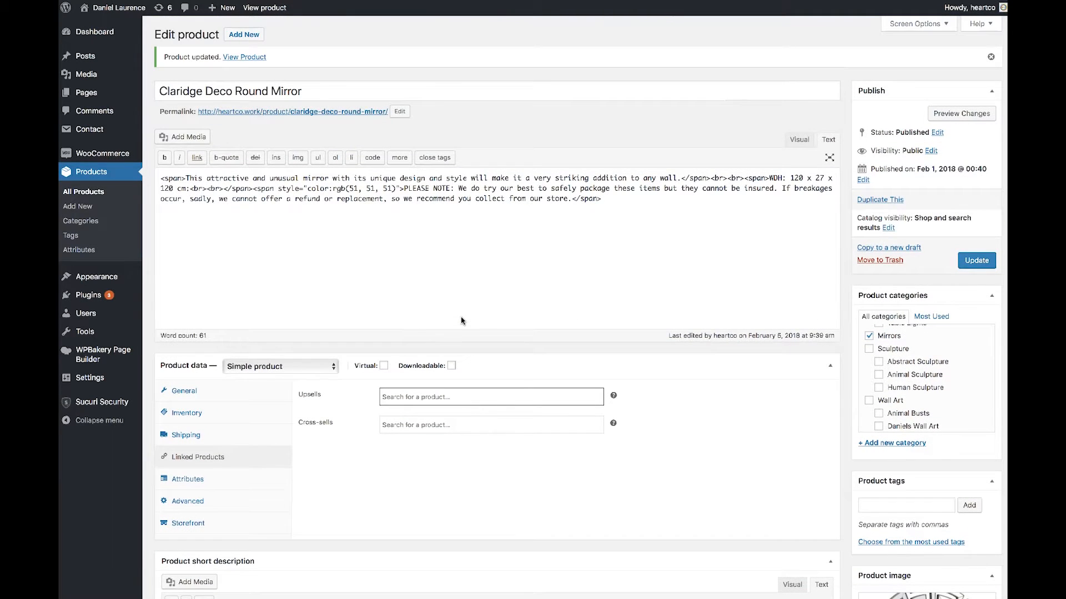
Step: Try adding the Cast Iron Happy Hippo Statue (HIP001) as an upsell for the mirror and remove it again
{"action": "left_click", "coordinate": [401, 400]}
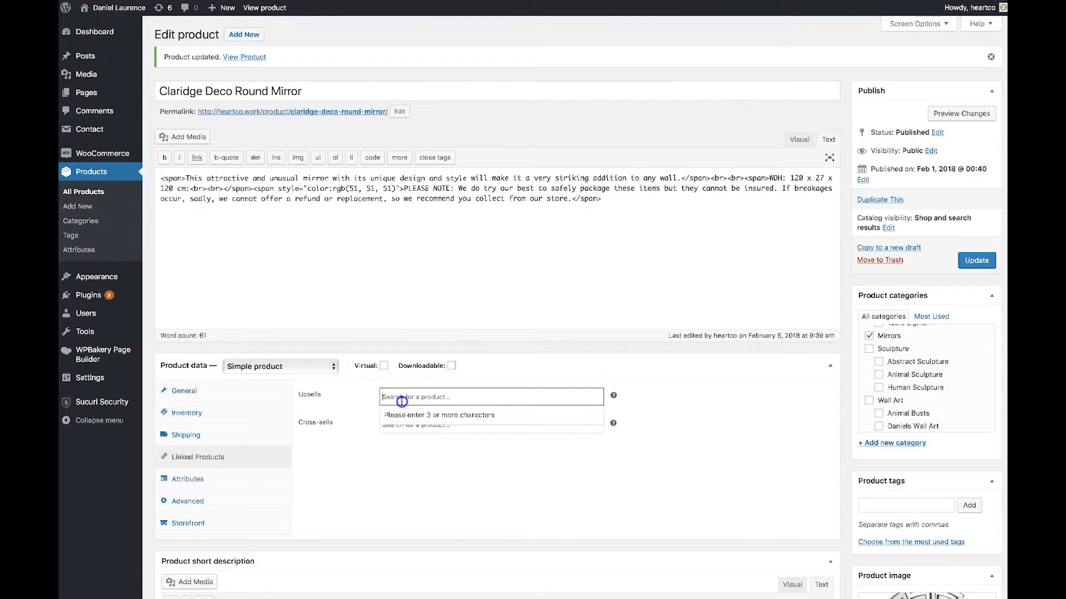
{"action": "type", "text": "hippo"}
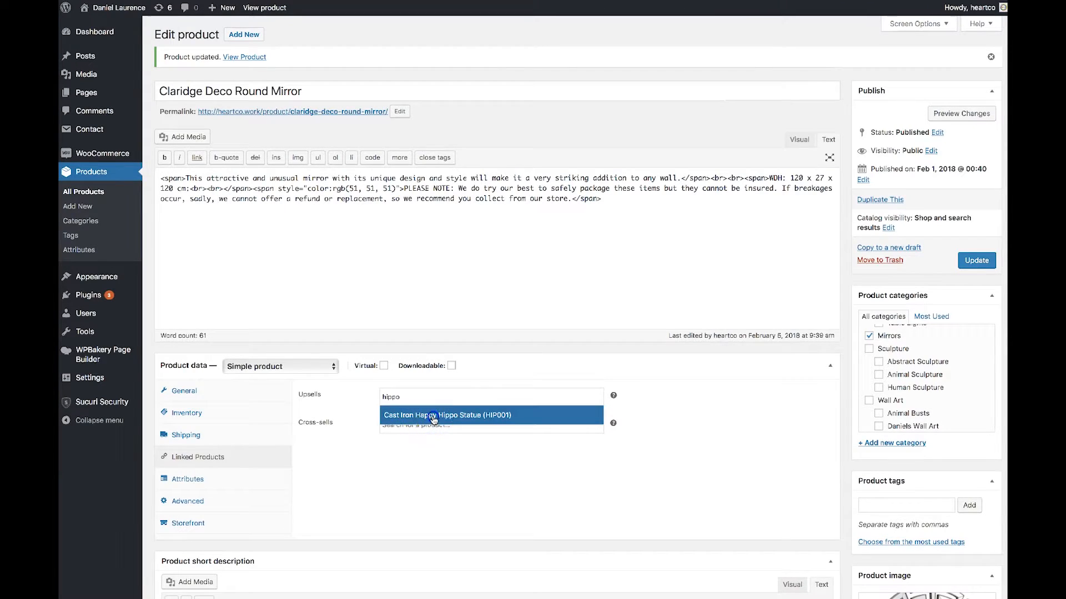
{"action": "left_click", "coordinate": [431, 419]}
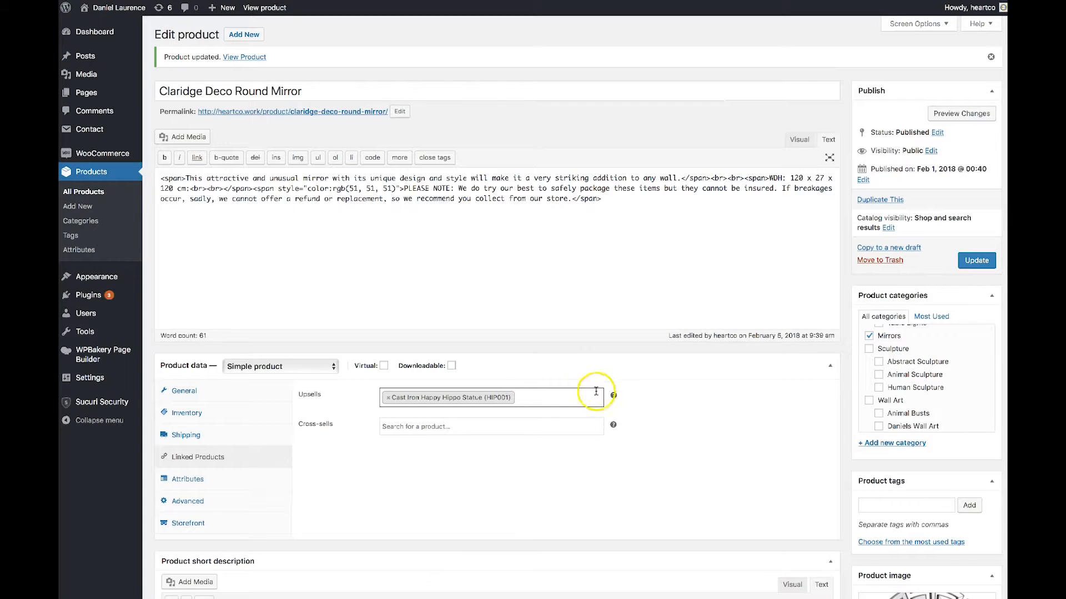
{"action": "left_click", "coordinate": [388, 397]}
Step: Review the Upsells and Cross-sells fields in the mirror's linked products settings
{"action": "scroll", "coordinate": [361, 377], "scroll_direction": "down", "scroll_amount": 2}
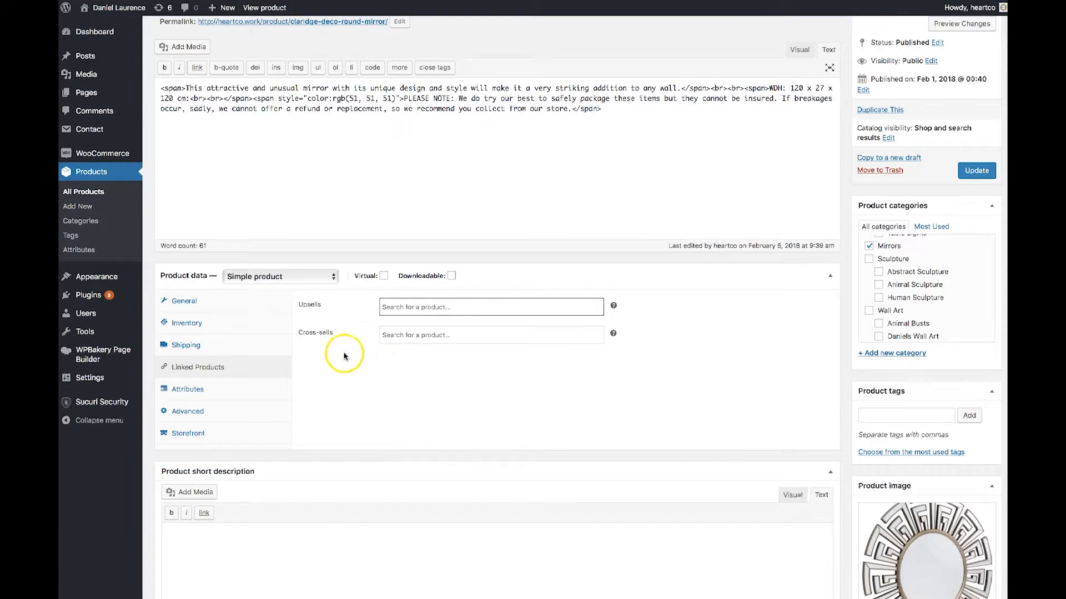
{"action": "left_click_drag", "start_coordinate": [324, 309], "coordinate": [302, 306]}
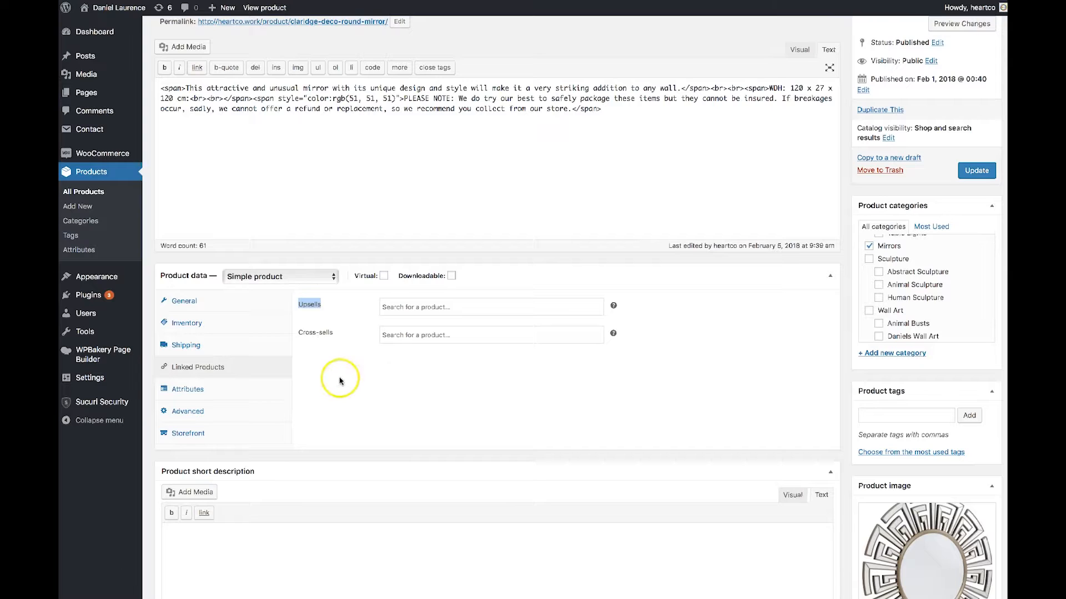
{"action": "left_click", "coordinate": [333, 336]}
{"action": "left_click_drag", "start_coordinate": [338, 335], "coordinate": [298, 336]}
{"action": "left_click", "coordinate": [317, 355]}
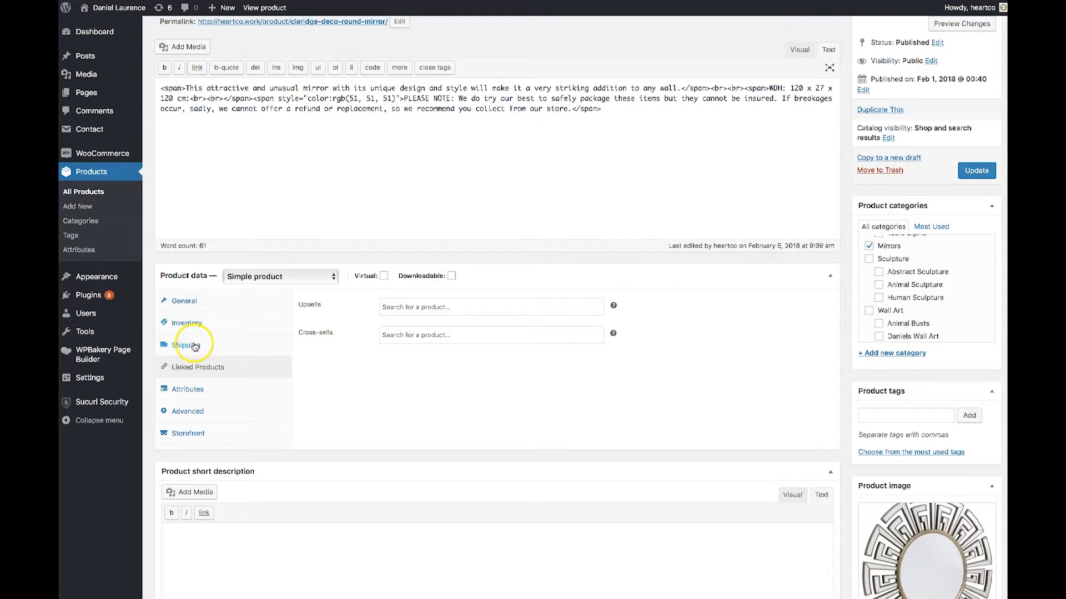
Step: Show the mirror's attributes and expand Mirror Features to examine its name, values and product page visibility
{"action": "left_click", "coordinate": [200, 400]}
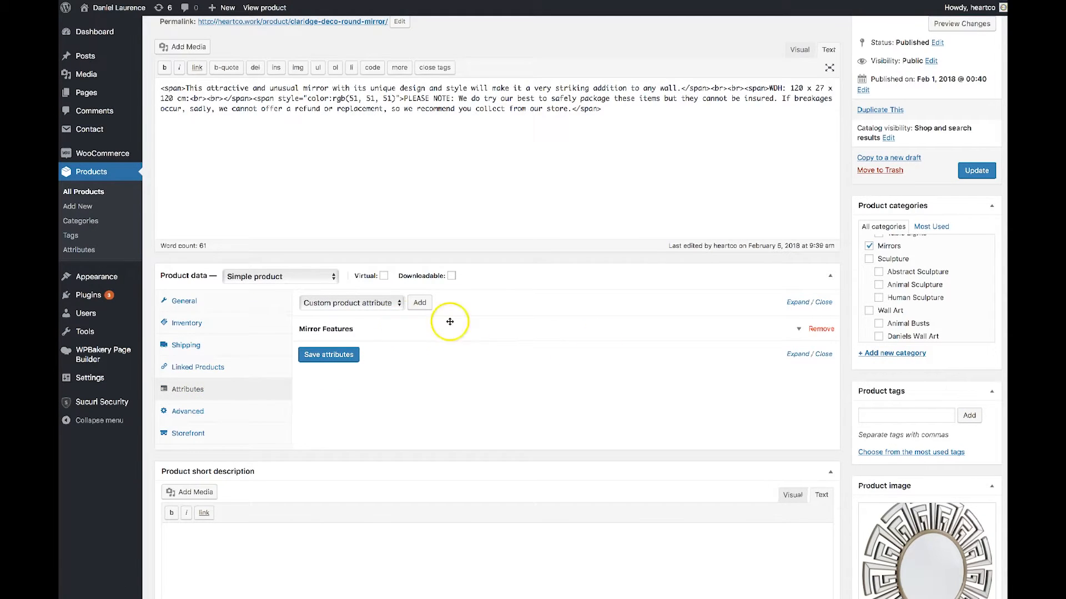
{"action": "mouse_move", "coordinate": [488, 333]}
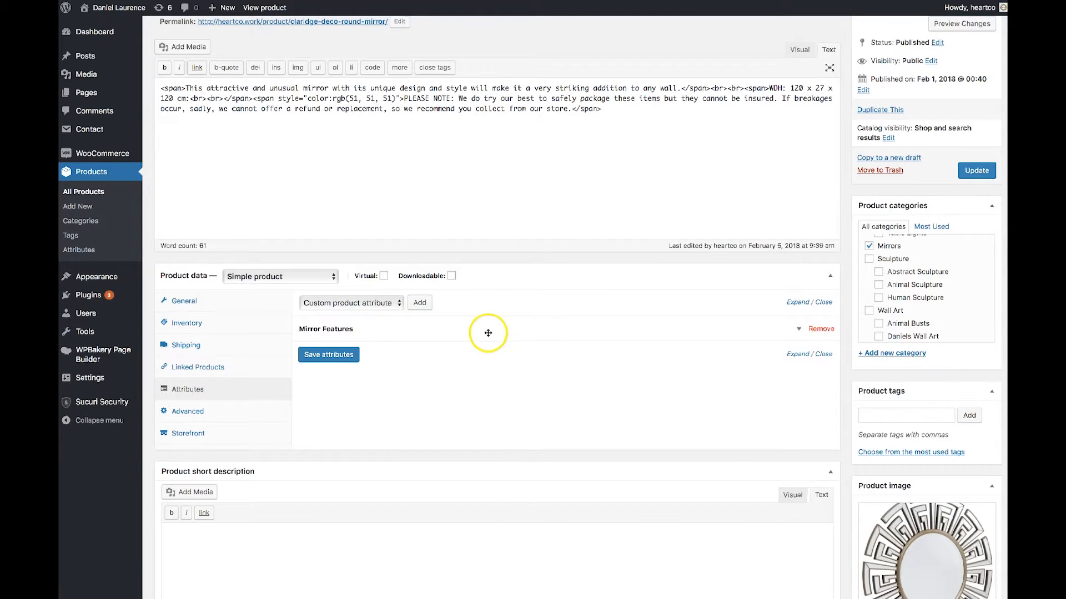
{"action": "left_click", "coordinate": [522, 327]}
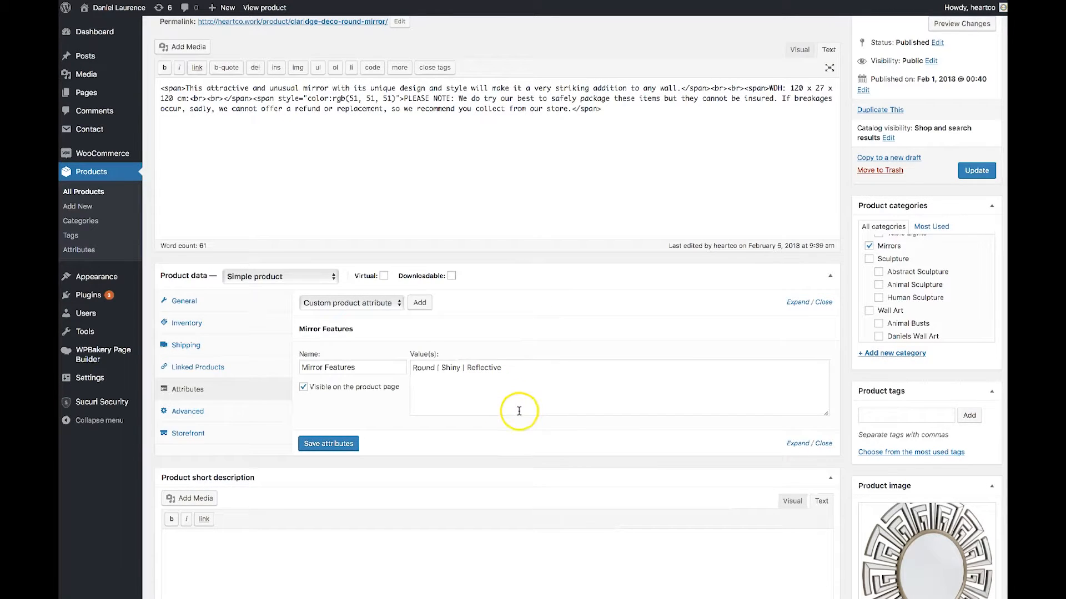
{"action": "scroll", "coordinate": [619, 474], "scroll_direction": "down", "scroll_amount": 3}
{"action": "scroll", "coordinate": [620, 474], "scroll_direction": "up", "scroll_amount": 2}
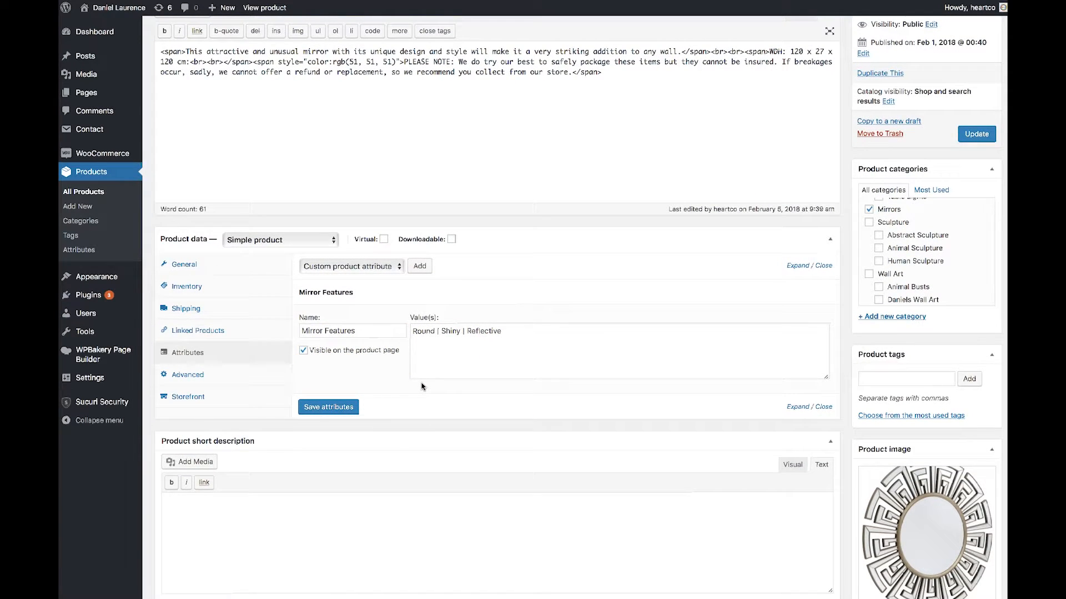
{"action": "left_click", "coordinate": [357, 330]}
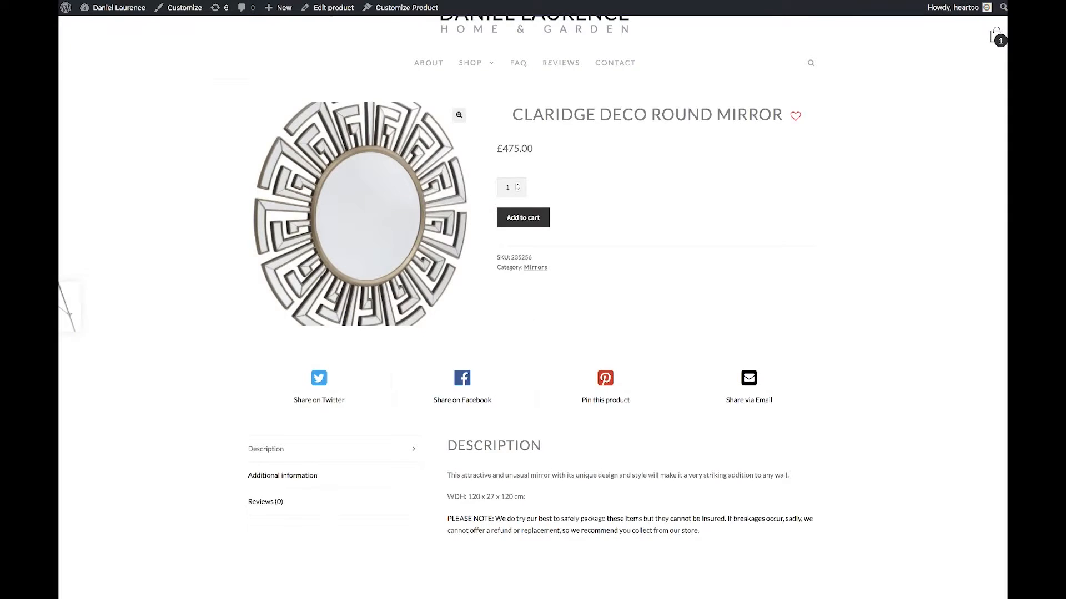
Step: View the additional information on the mirror's storefront page and return to the Mirror Features values
{"action": "left_click", "coordinate": [609, 156]}
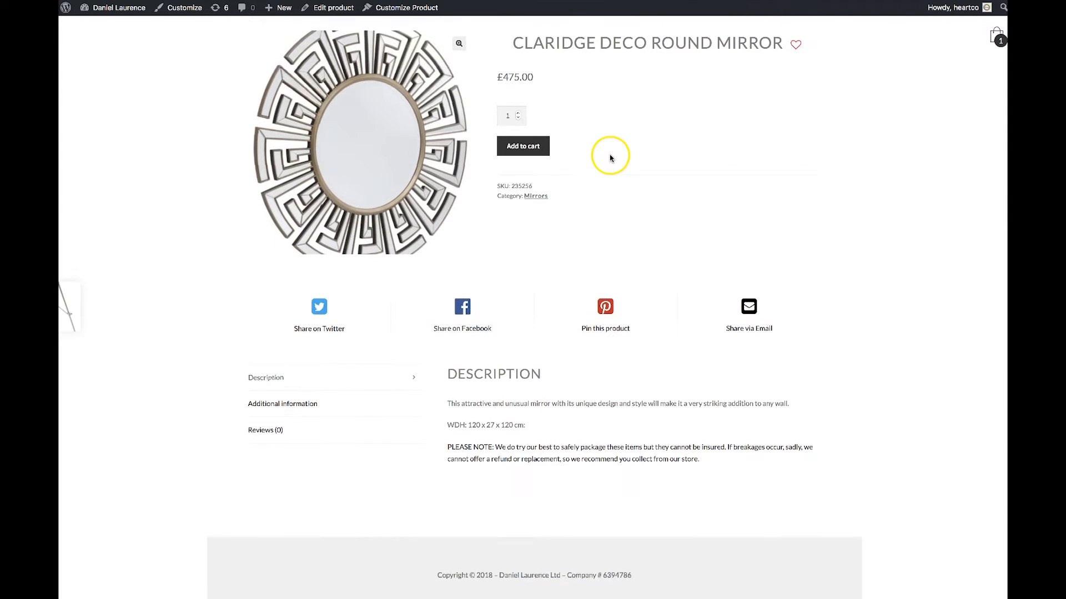
{"action": "left_click", "coordinate": [281, 404]}
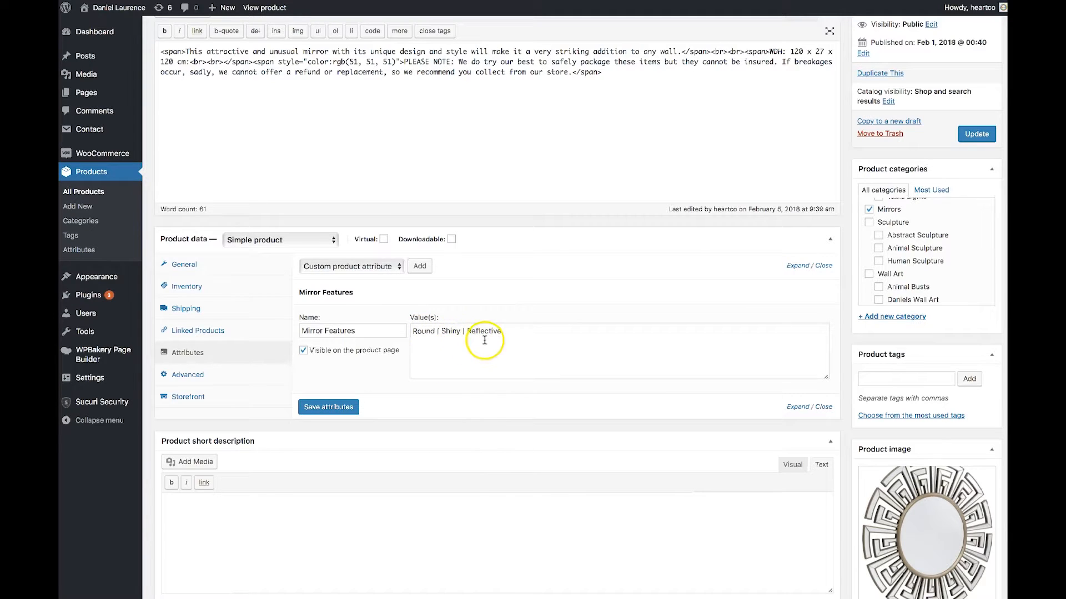
{"action": "left_click", "coordinate": [438, 335]}
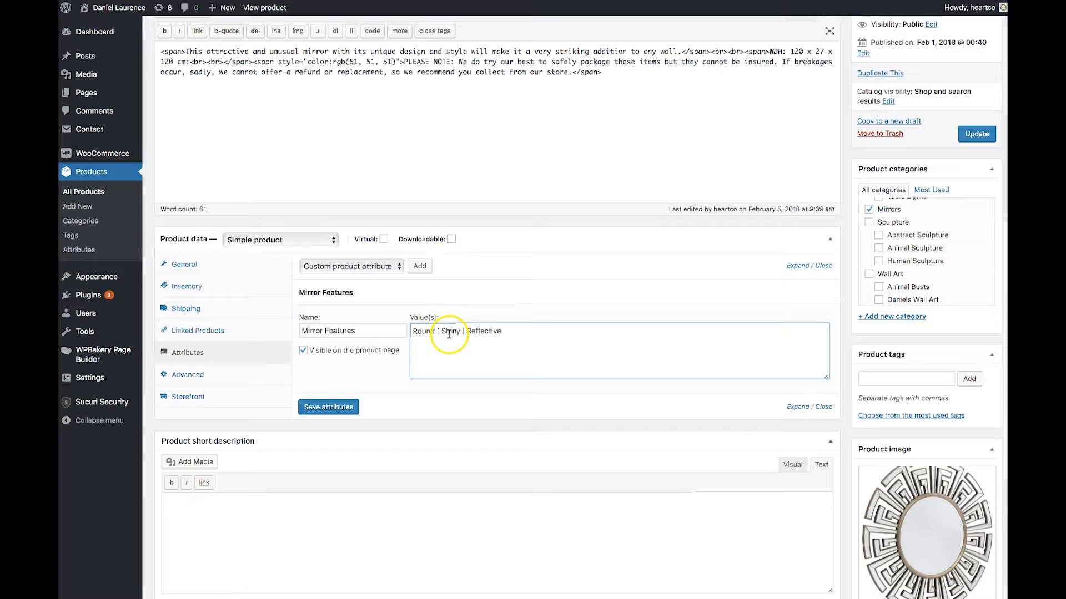
Step: Check the available product types, keeping Simple product, and examine how the Mirror Features values are separated
{"action": "left_click", "coordinate": [315, 242]}
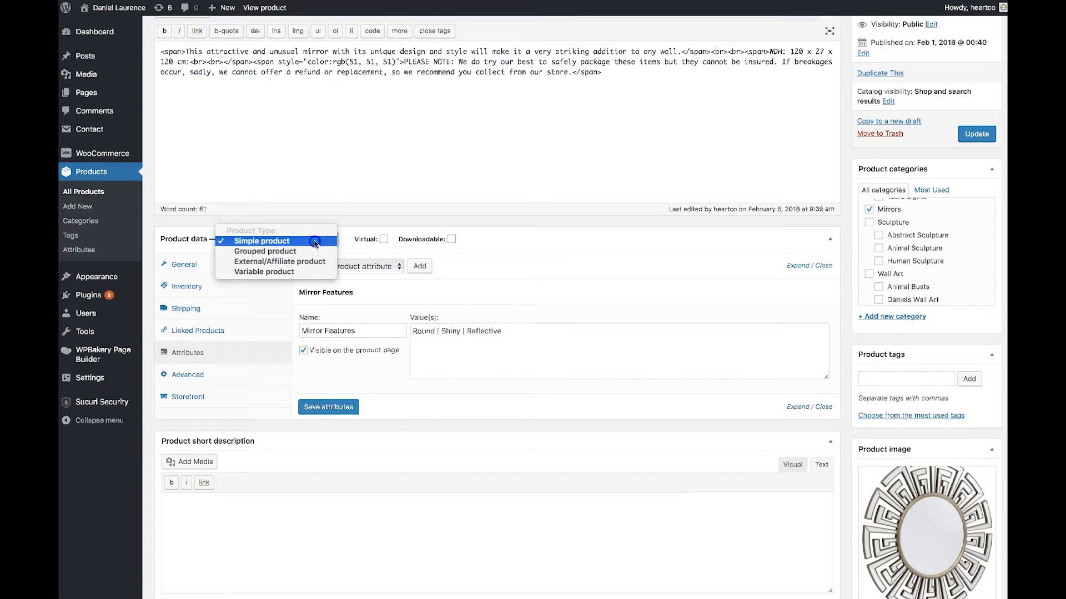
{"action": "left_click", "coordinate": [495, 260]}
{"action": "left_click", "coordinate": [468, 354]}
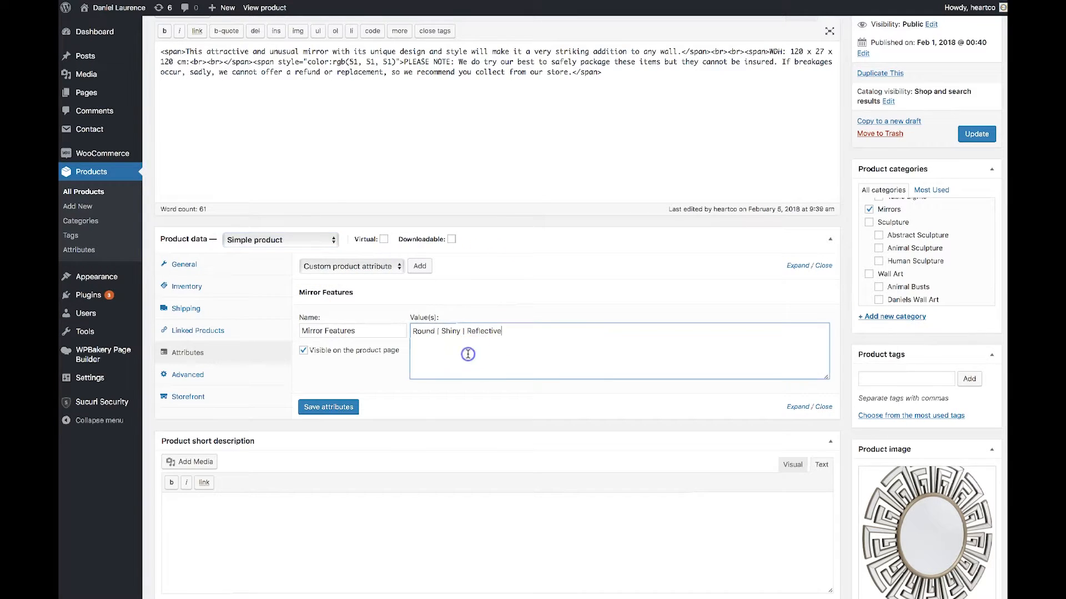
{"action": "left_click", "coordinate": [438, 332]}
{"action": "left_click", "coordinate": [464, 331]}
{"action": "left_click", "coordinate": [510, 334]}
{"action": "scroll", "coordinate": [514, 336], "scroll_direction": "down", "scroll_amount": 1}
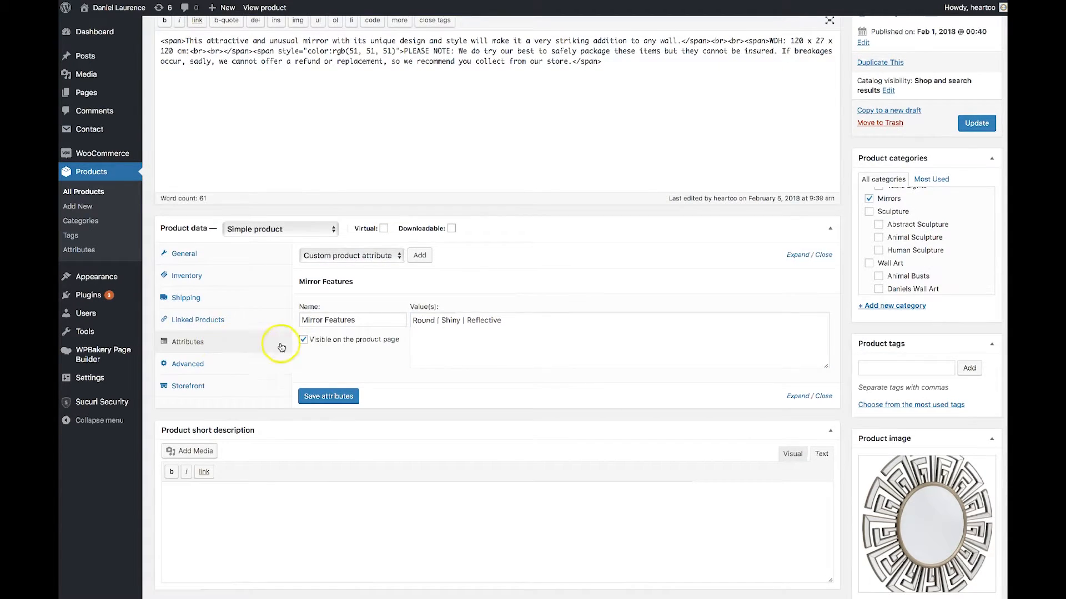
Step: Look at the product types once more without changing the selection, and examine the purchase note in the mirror's advanced settings
{"action": "left_click", "coordinate": [318, 237]}
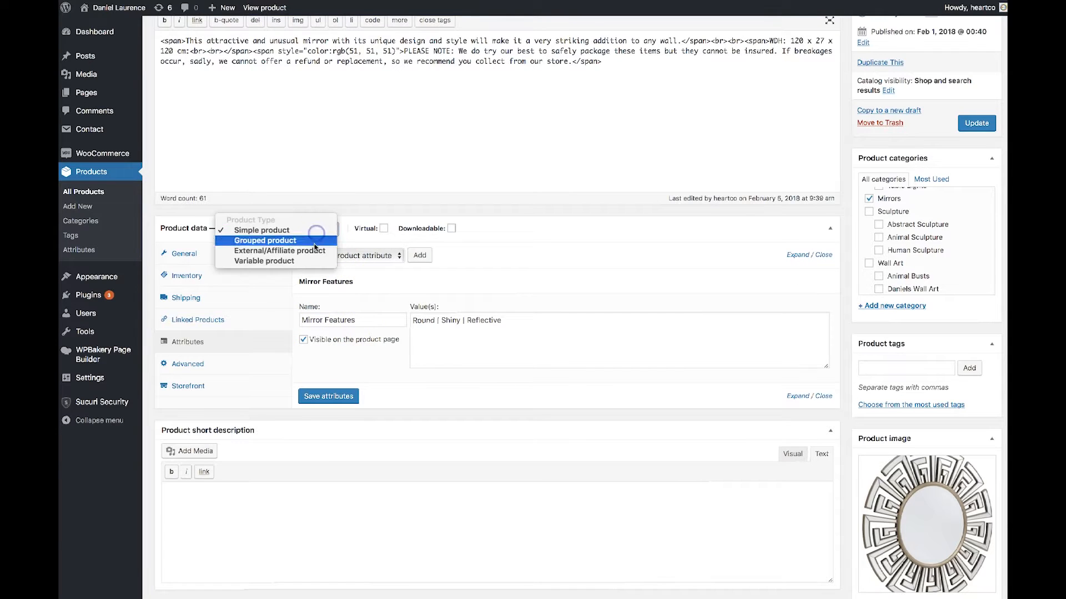
{"action": "left_click", "coordinate": [440, 273]}
{"action": "left_click", "coordinate": [192, 366]}
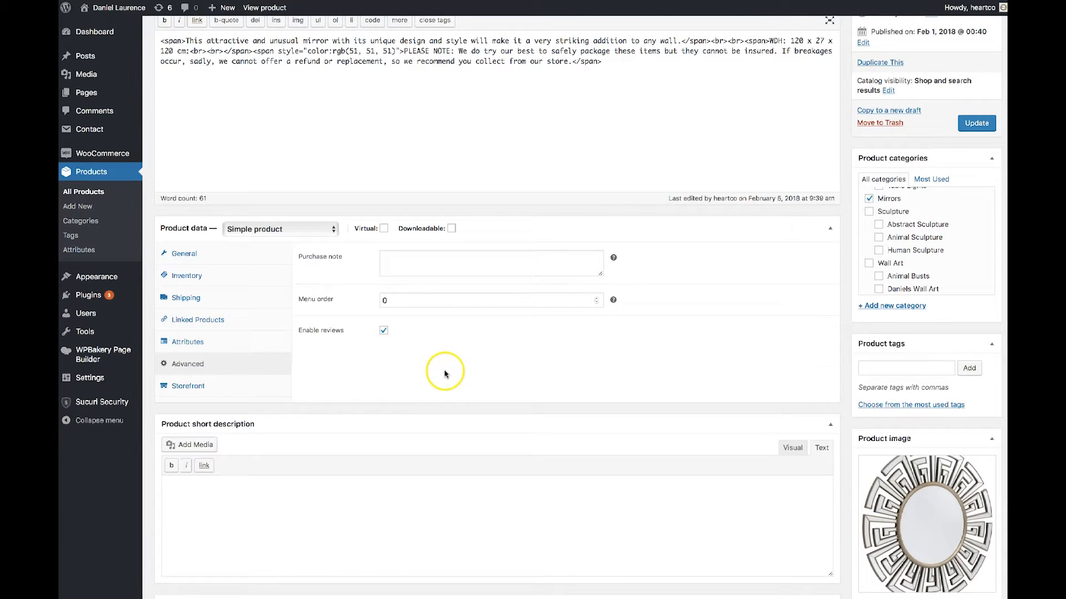
{"action": "scroll", "coordinate": [444, 372], "scroll_direction": "up", "scroll_amount": 3}
{"action": "mouse_move", "coordinate": [613, 340]}
{"action": "left_click", "coordinate": [455, 340]}
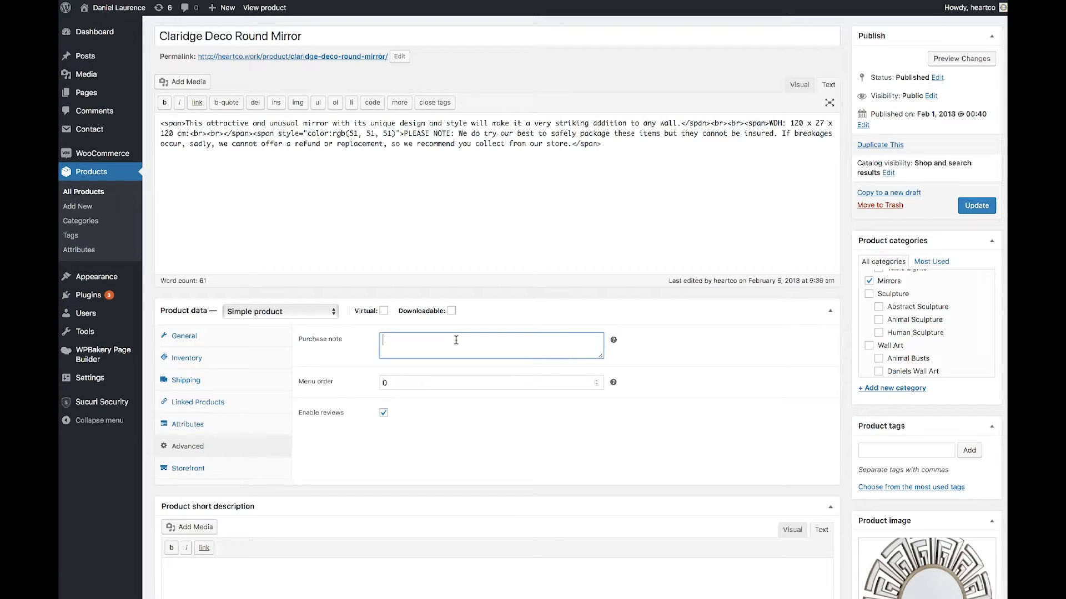
{"action": "scroll", "coordinate": [452, 361], "scroll_direction": "down", "scroll_amount": 1}
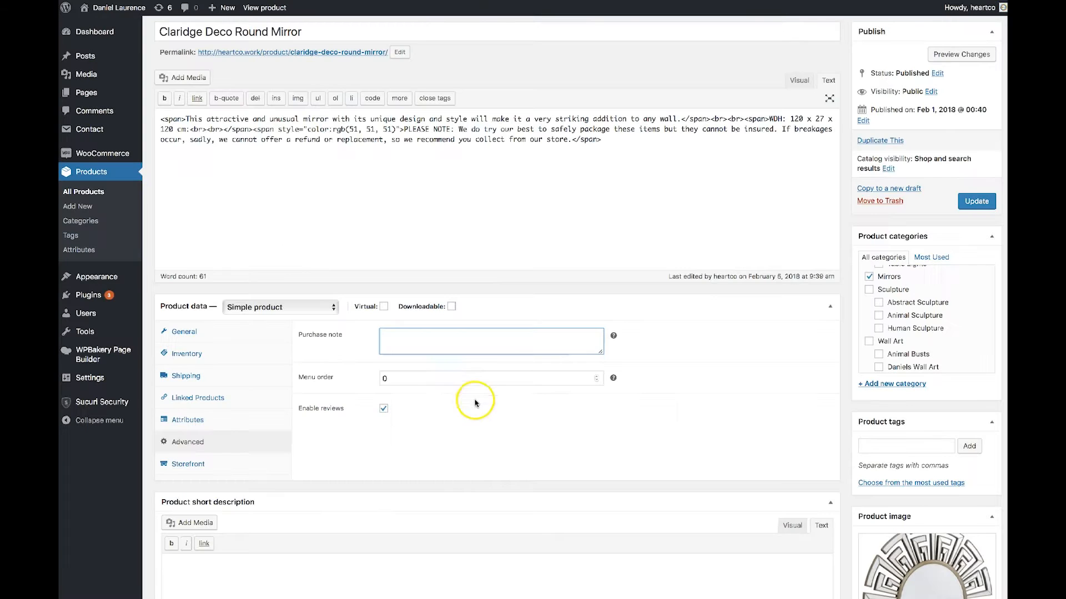
Step: Set the mirror's menu order to 1 and clear the value again
{"action": "left_click", "coordinate": [447, 378]}
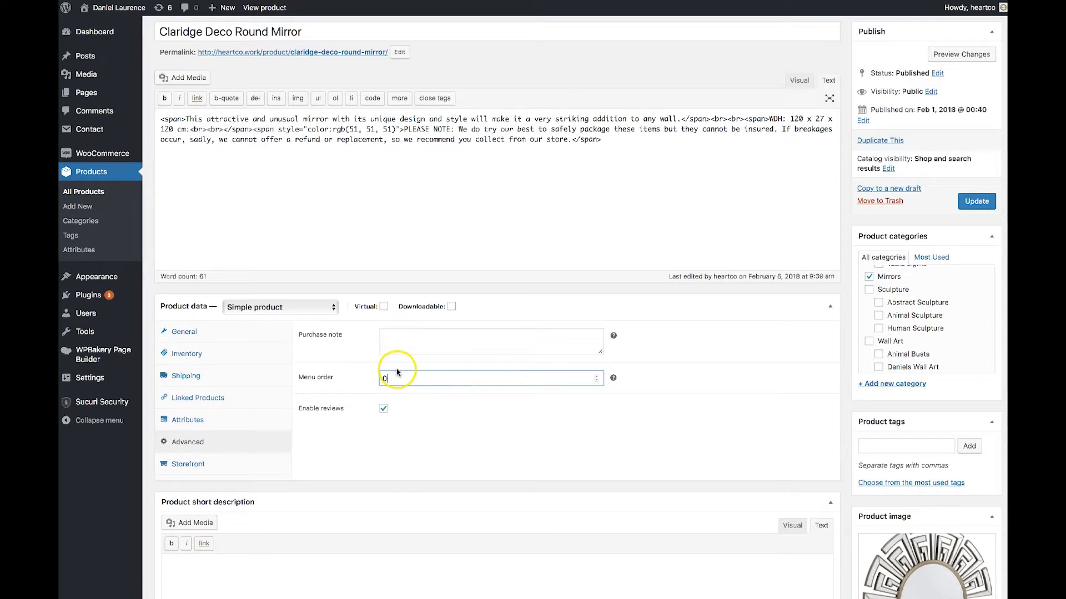
{"action": "left_click_drag", "start_coordinate": [389, 378], "coordinate": [331, 379]}
{"action": "type", "text": "1"}
{"action": "left_click", "coordinate": [354, 380]}
{"action": "left_click", "coordinate": [508, 411]}
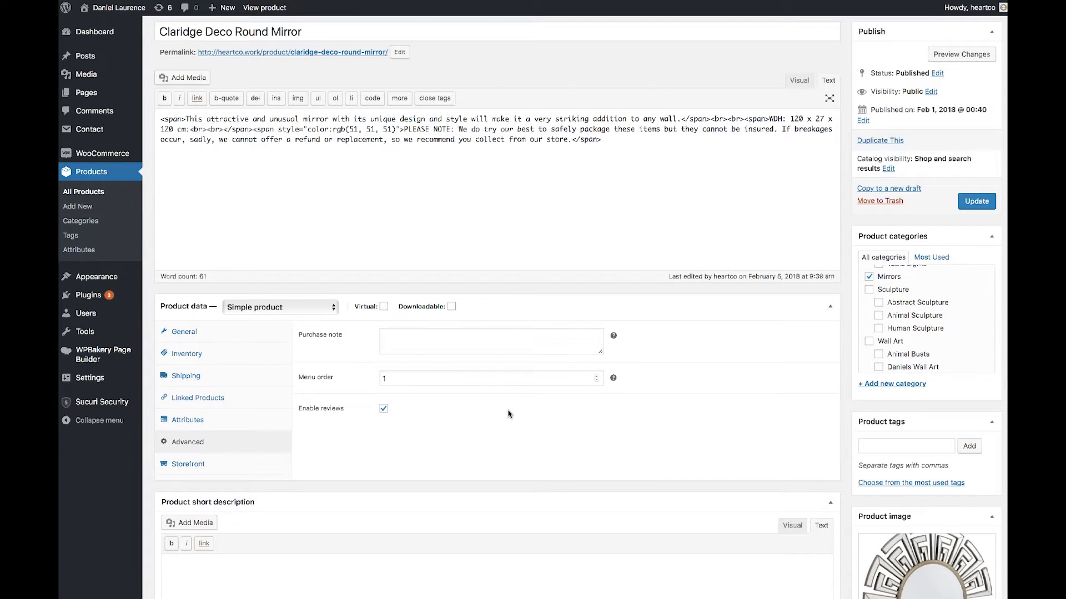
{"action": "left_click", "coordinate": [316, 380]}
{"action": "left_click", "coordinate": [388, 427]}
Step: Look over the short description and reviews sections below the mirror's product data
{"action": "scroll", "coordinate": [409, 418], "scroll_direction": "down", "scroll_amount": 4}
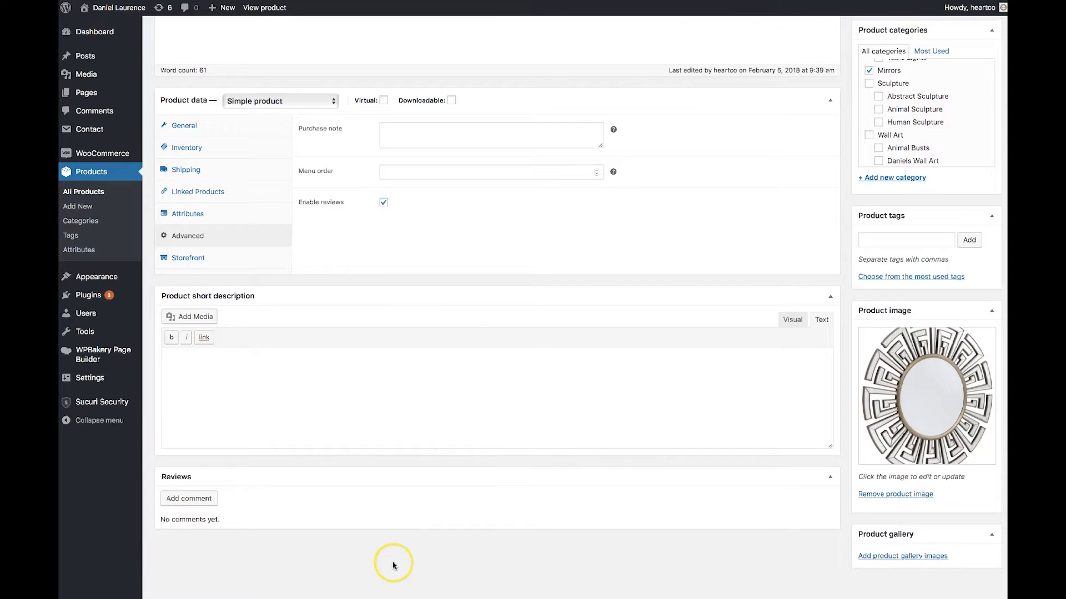
{"action": "scroll", "coordinate": [393, 566], "scroll_direction": "up", "scroll_amount": 1}
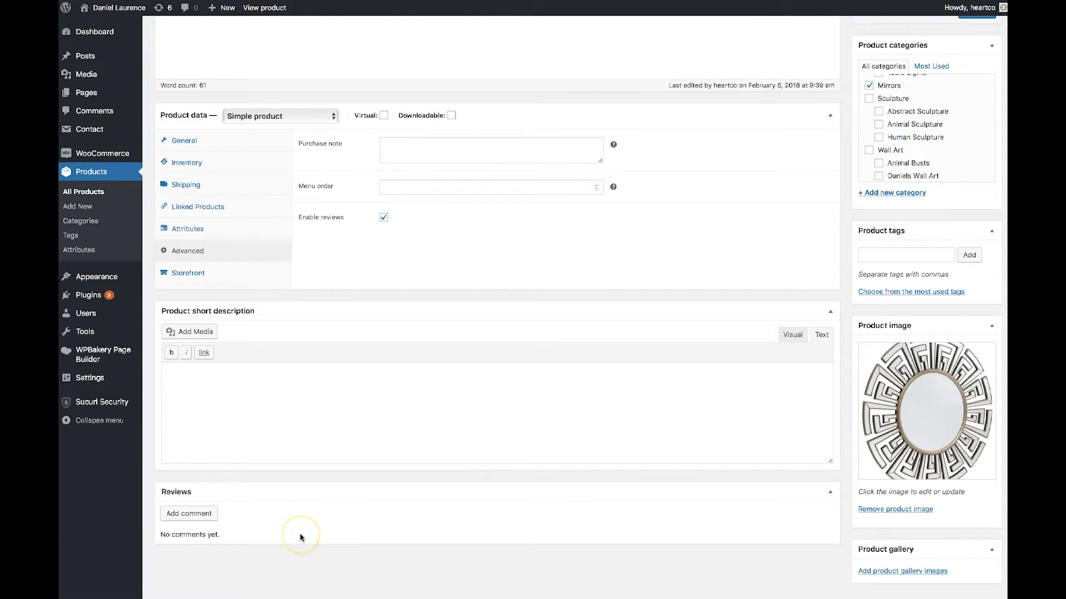
{"action": "scroll", "coordinate": [300, 538], "scroll_direction": "up", "scroll_amount": 5}
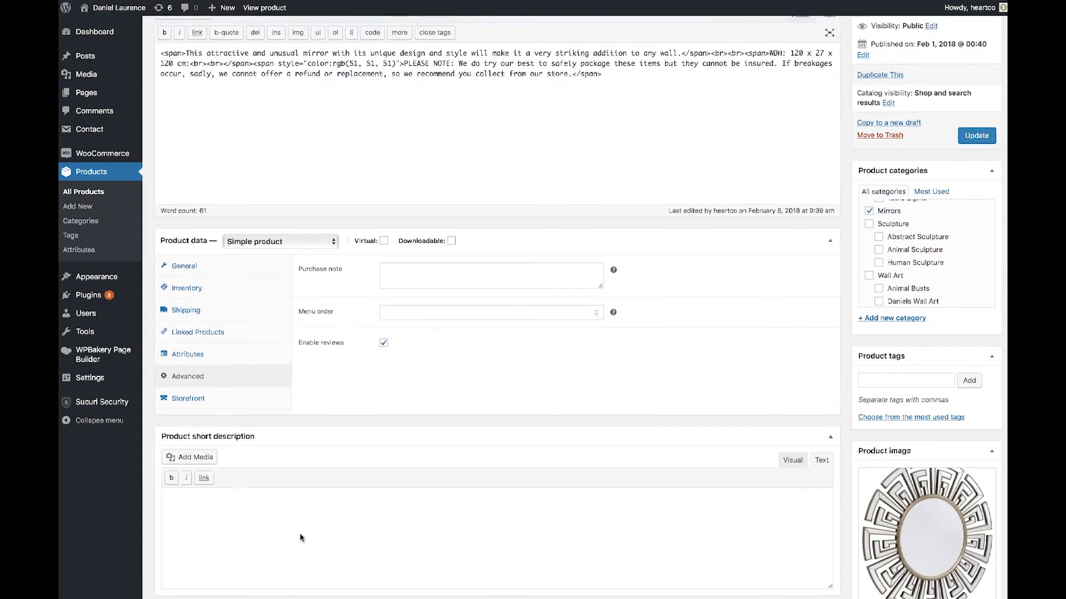
{"action": "scroll", "coordinate": [299, 537], "scroll_direction": "up", "scroll_amount": 3}
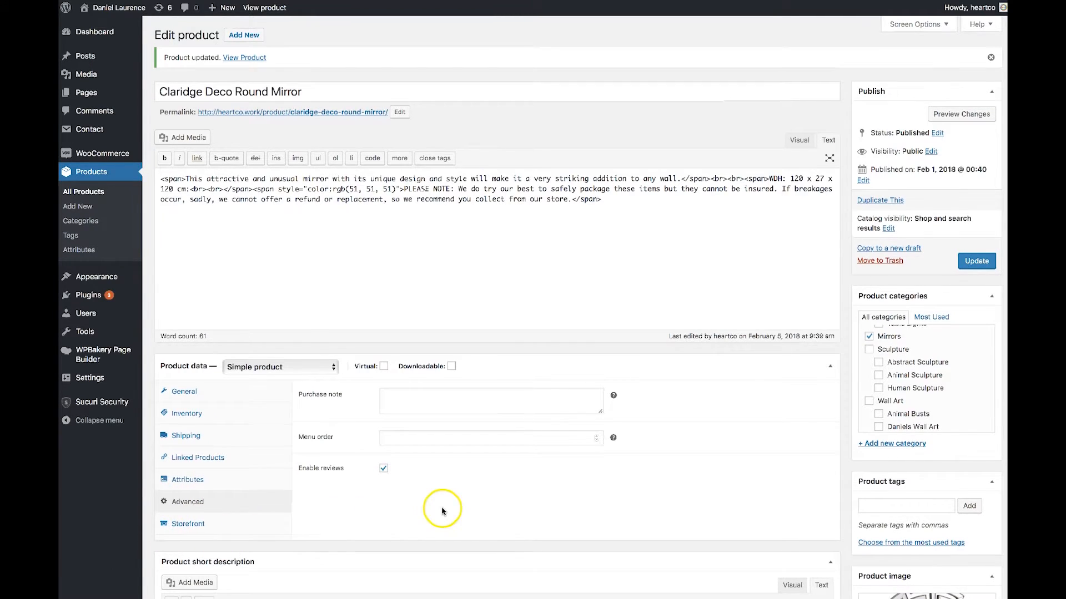
Step: Show the mirror's general price settings and change its product type to Variable product
{"action": "left_click", "coordinate": [197, 393]}
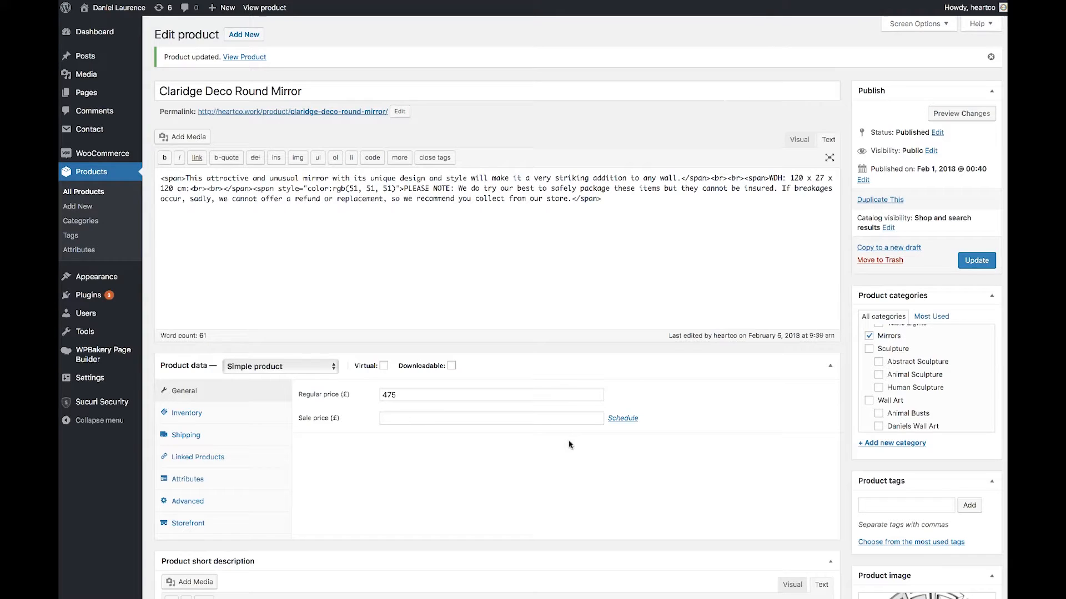
{"action": "left_click", "coordinate": [311, 366]}
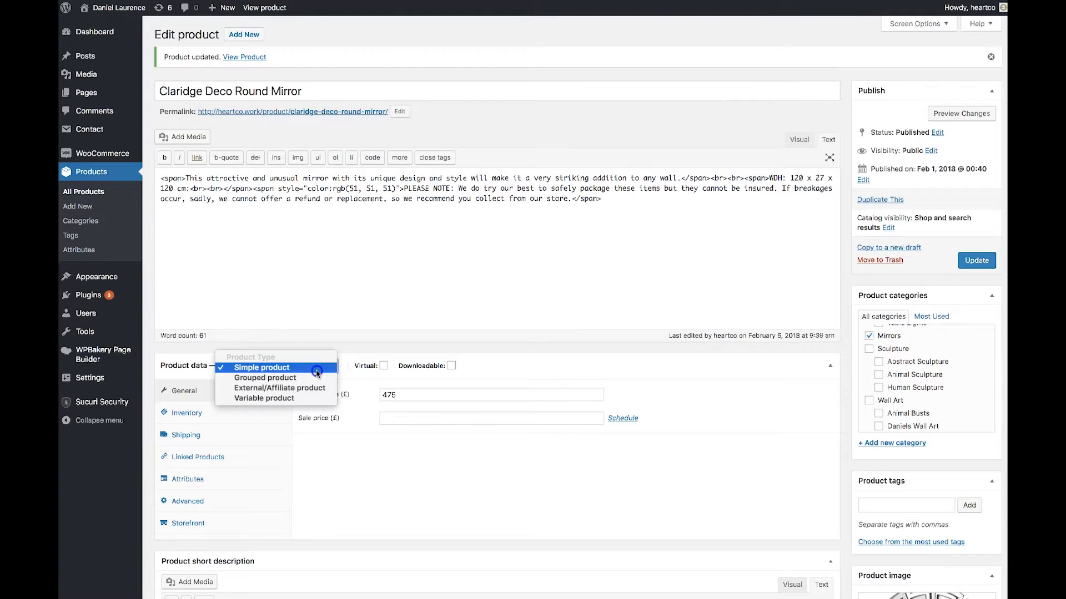
{"action": "left_click", "coordinate": [314, 398]}
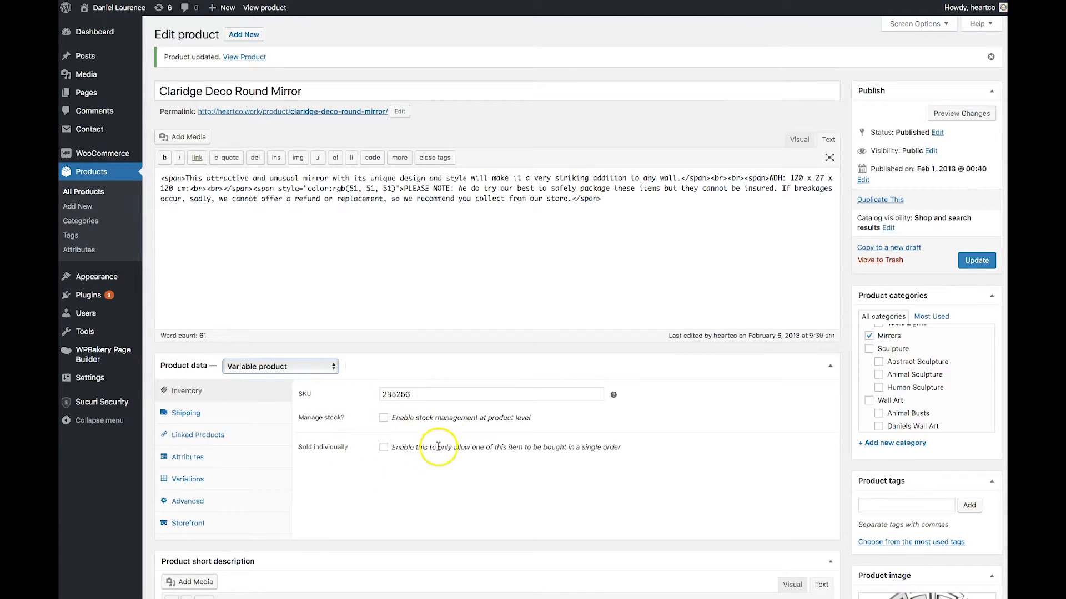
Step: Enable stock management at product level for the variable mirror and disable it again
{"action": "left_click_drag", "start_coordinate": [532, 419], "coordinate": [455, 425]}
{"action": "left_click", "coordinate": [456, 425]}
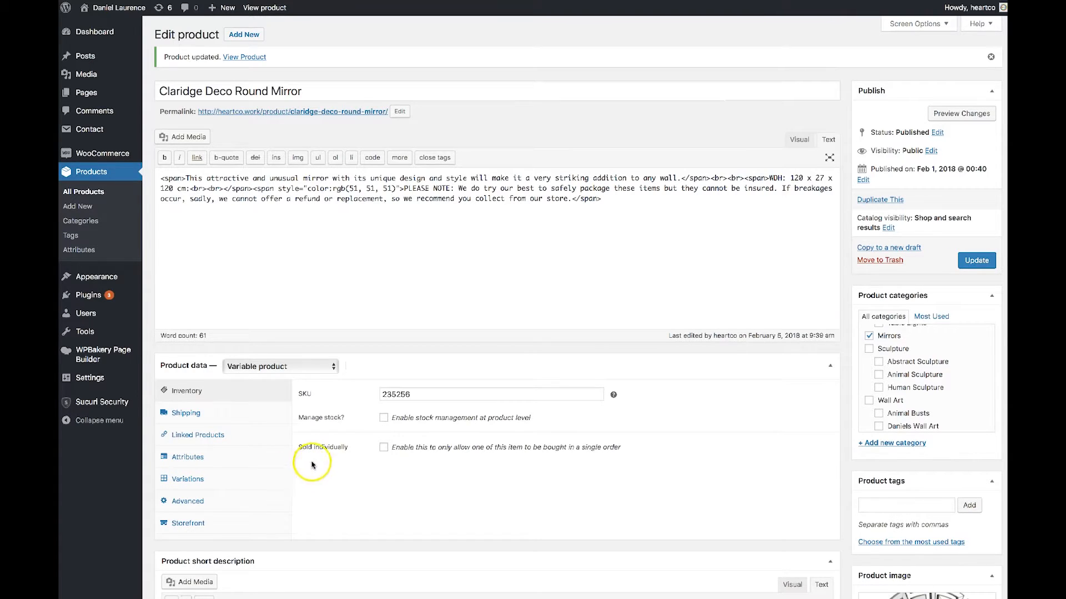
{"action": "left_click", "coordinate": [384, 424]}
{"action": "left_click", "coordinate": [381, 419]}
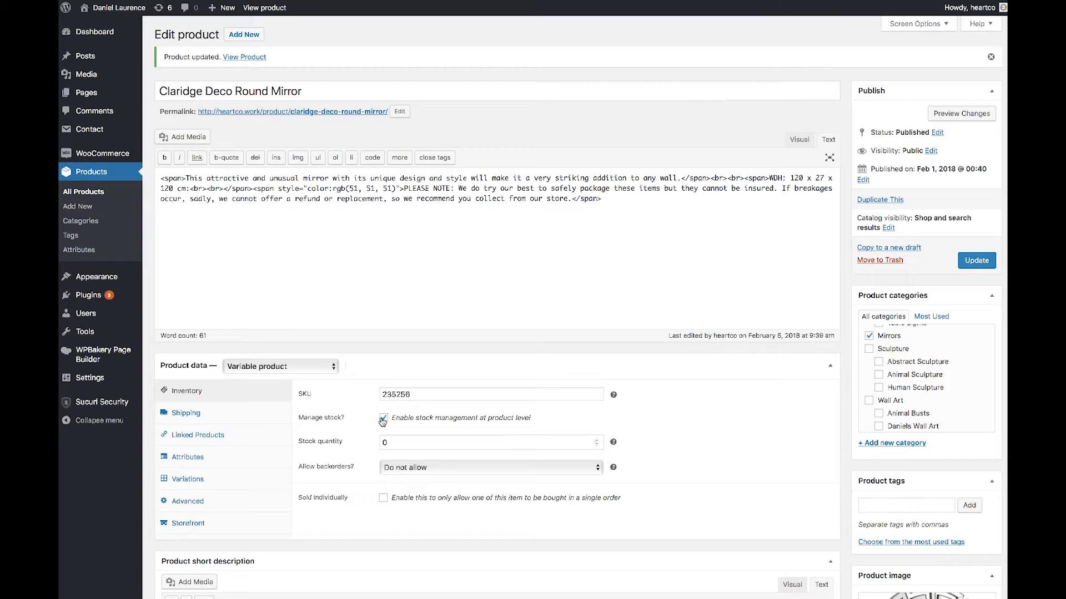
{"action": "left_click", "coordinate": [383, 420]}
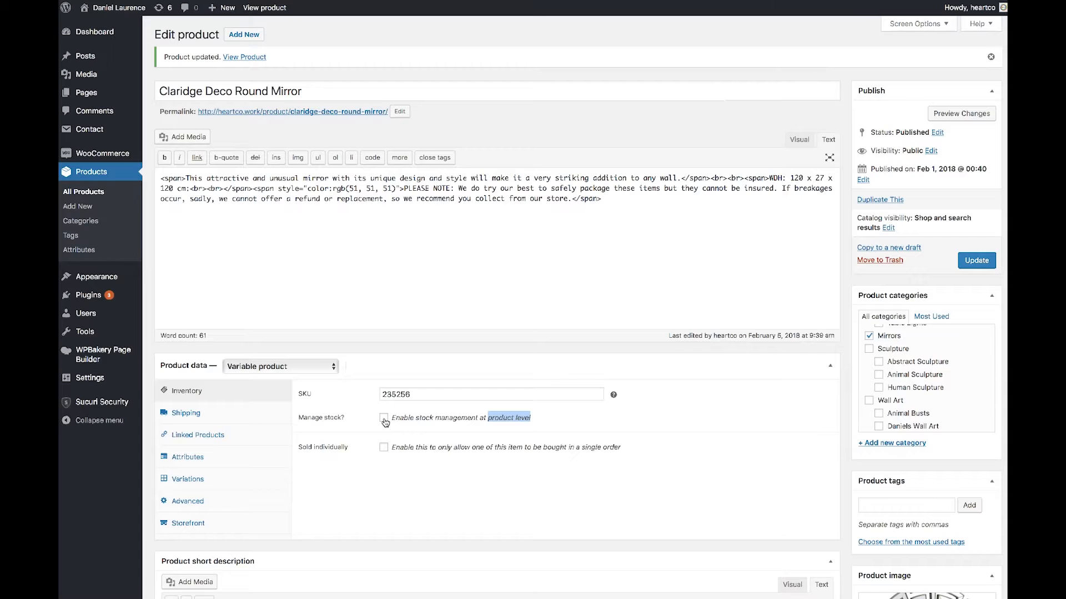
Step: Look over the mirror's shipping settings, including the available shipping classes, and keep No shipping class selected
{"action": "left_click", "coordinate": [200, 486]}
{"action": "left_click", "coordinate": [203, 413]}
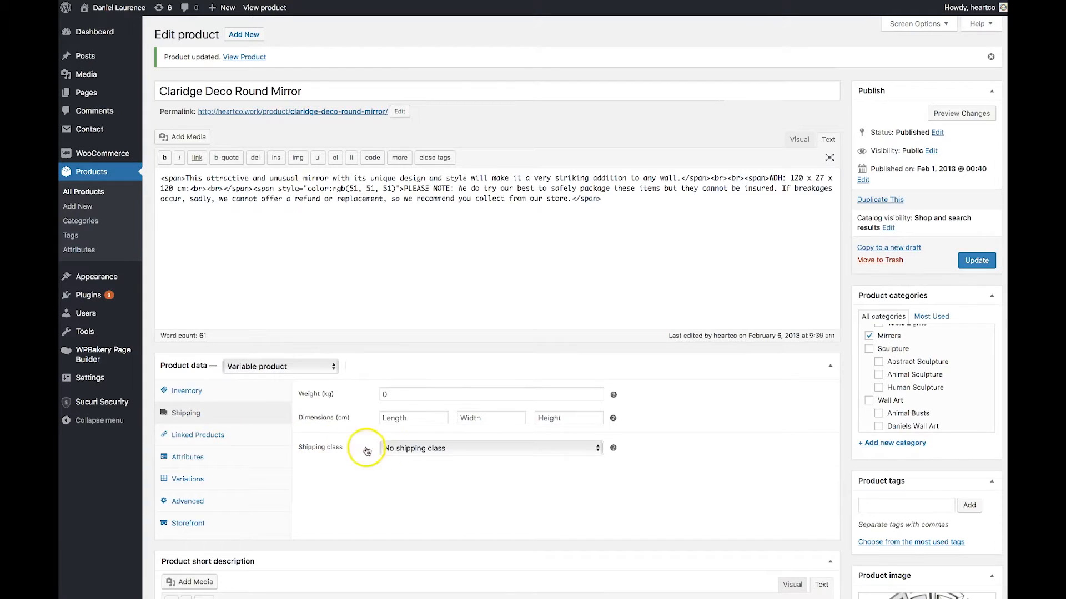
{"action": "left_click", "coordinate": [421, 451]}
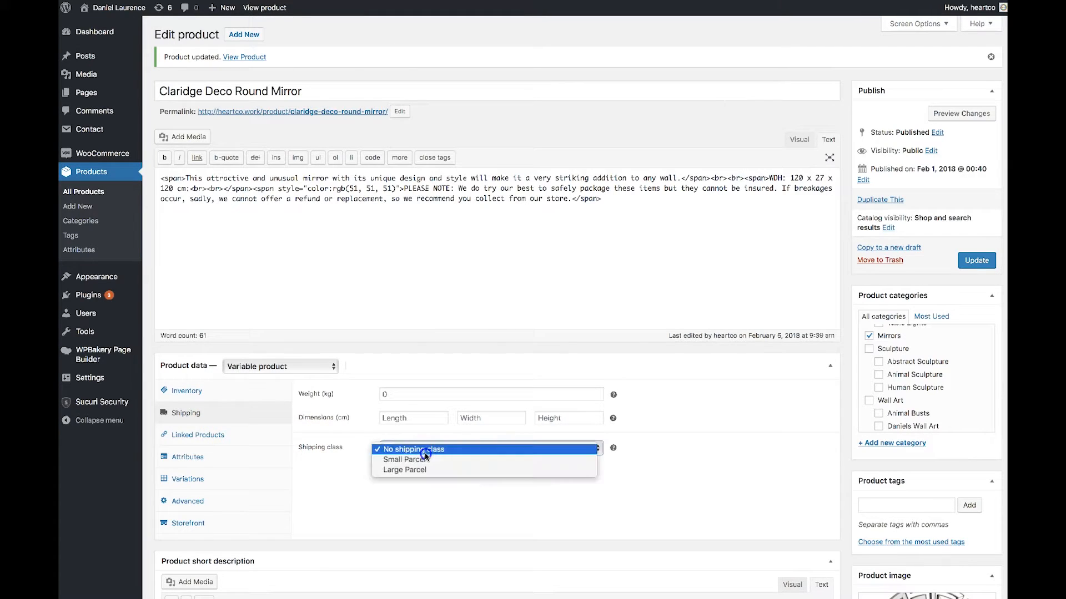
{"action": "left_click", "coordinate": [336, 472]}
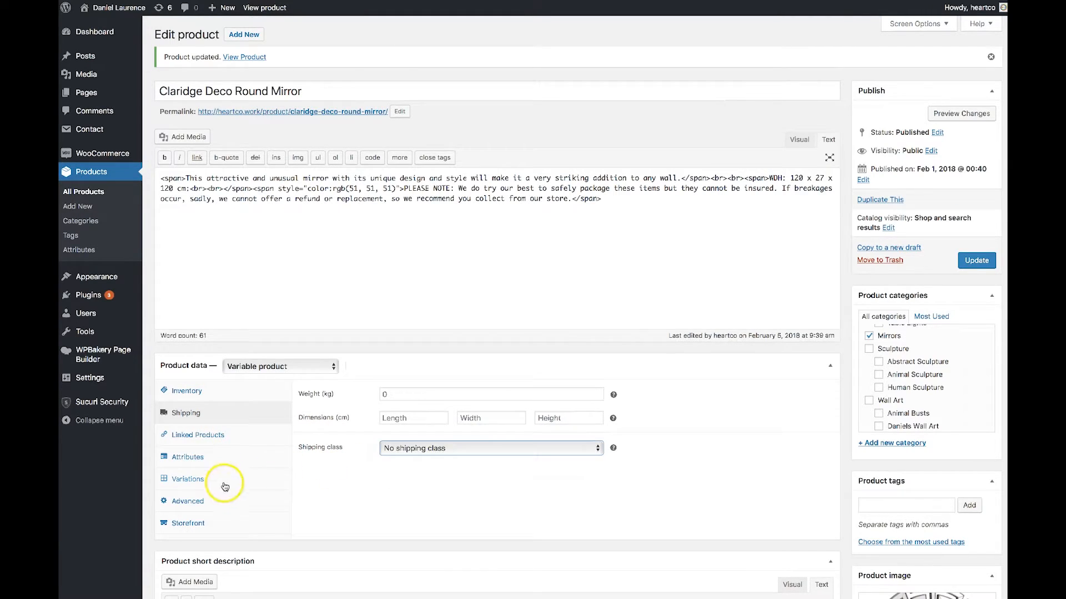
{"action": "left_click", "coordinate": [353, 469]}
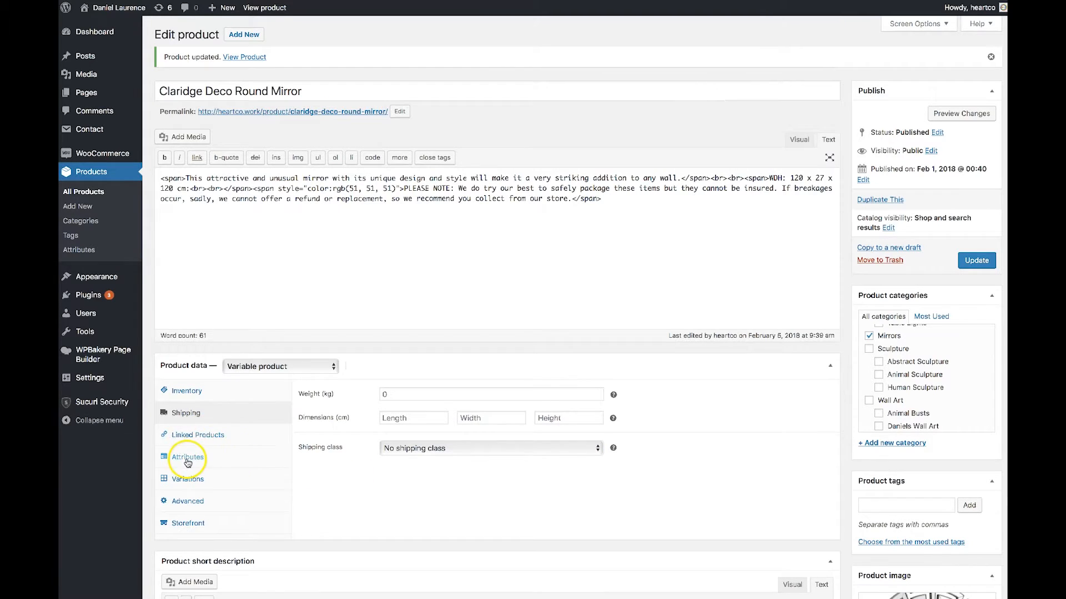
Step: Replace the values of the mirror's Mirror Features attribute with Gold | Silver | Black
{"action": "left_click", "coordinate": [198, 436]}
{"action": "left_click", "coordinate": [199, 457]}
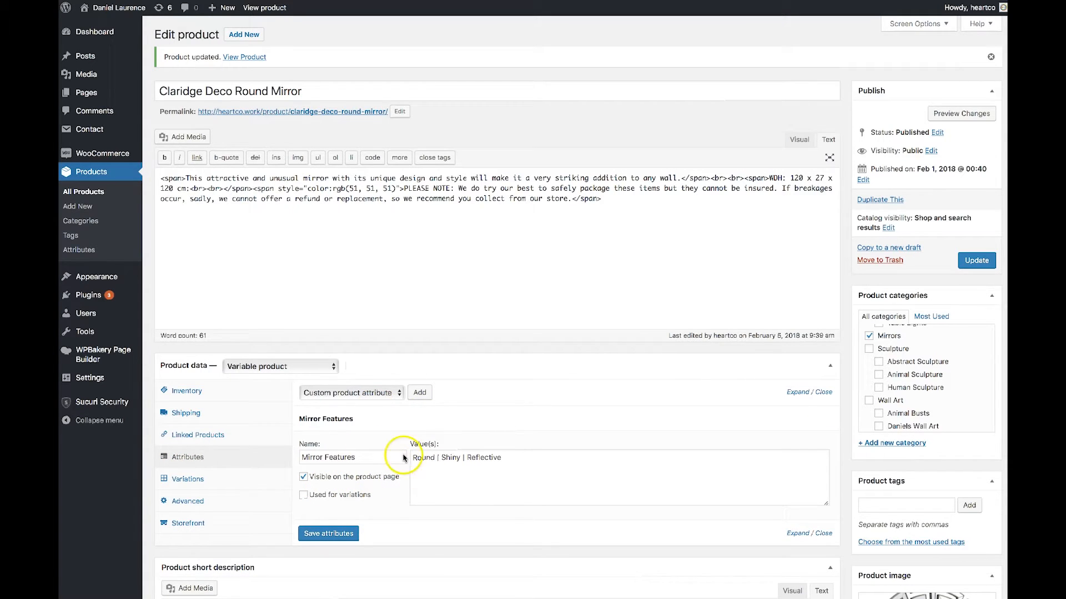
{"action": "scroll", "coordinate": [406, 500], "scroll_direction": "down", "scroll_amount": 1}
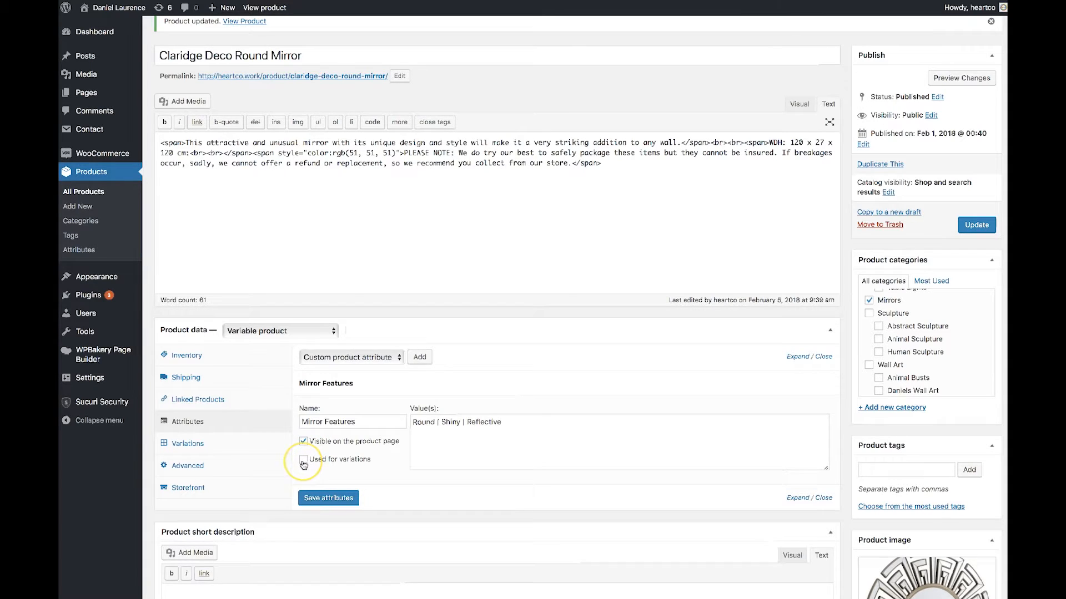
{"action": "left_click", "coordinate": [423, 425]}
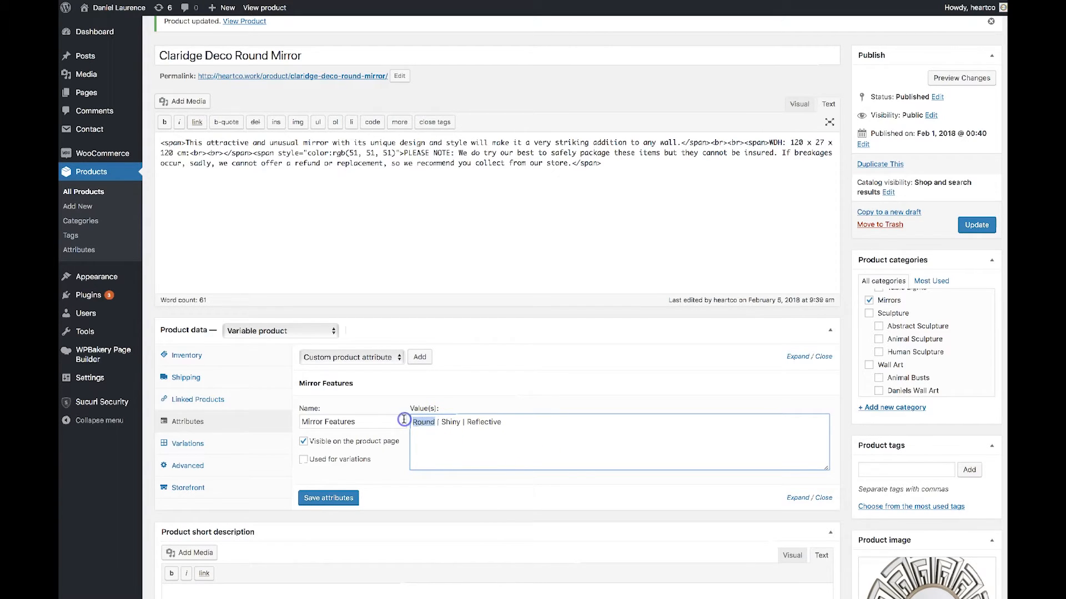
{"action": "left_click_drag", "start_coordinate": [436, 424], "coordinate": [387, 422]}
{"action": "type", "text": "Gold"}
{"action": "key", "text": "alt+Right"}
{"action": "key", "text": "alt+shift+Left"}
{"action": "type", "text": "Silver"}
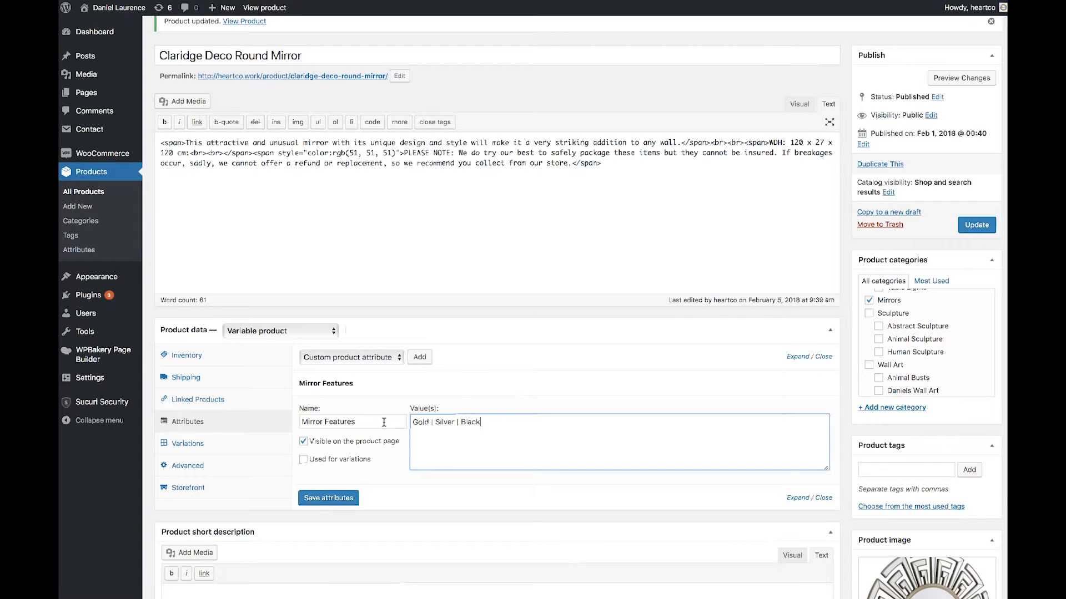
Step: Mark the Mirror Features attribute as used for variations and save the attributes
{"action": "scroll", "coordinate": [476, 435], "scroll_direction": "down", "scroll_amount": 3}
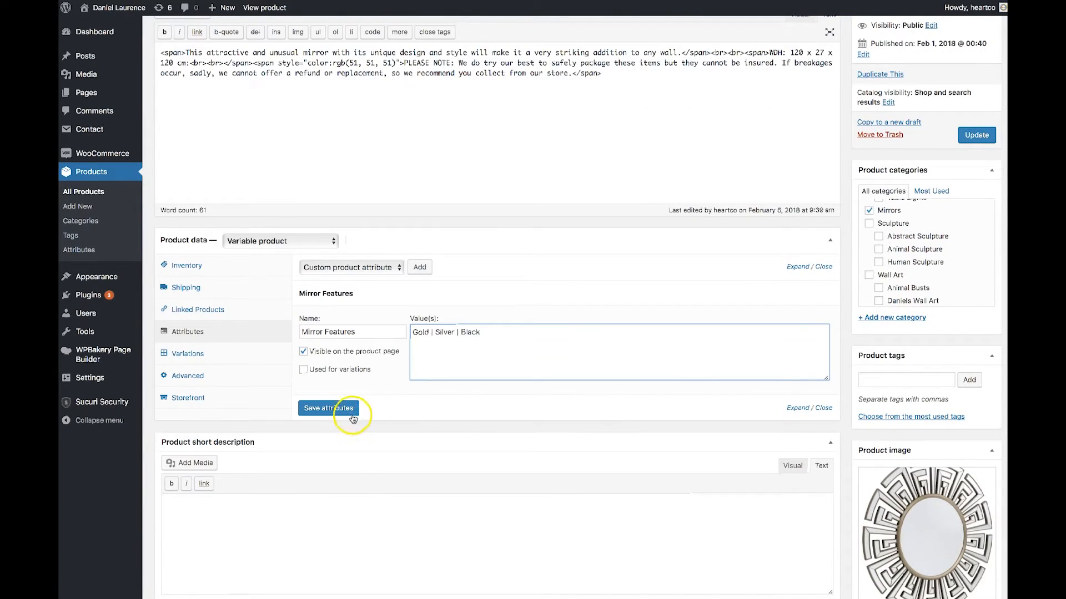
{"action": "left_click", "coordinate": [301, 371]}
{"action": "left_click", "coordinate": [323, 410]}
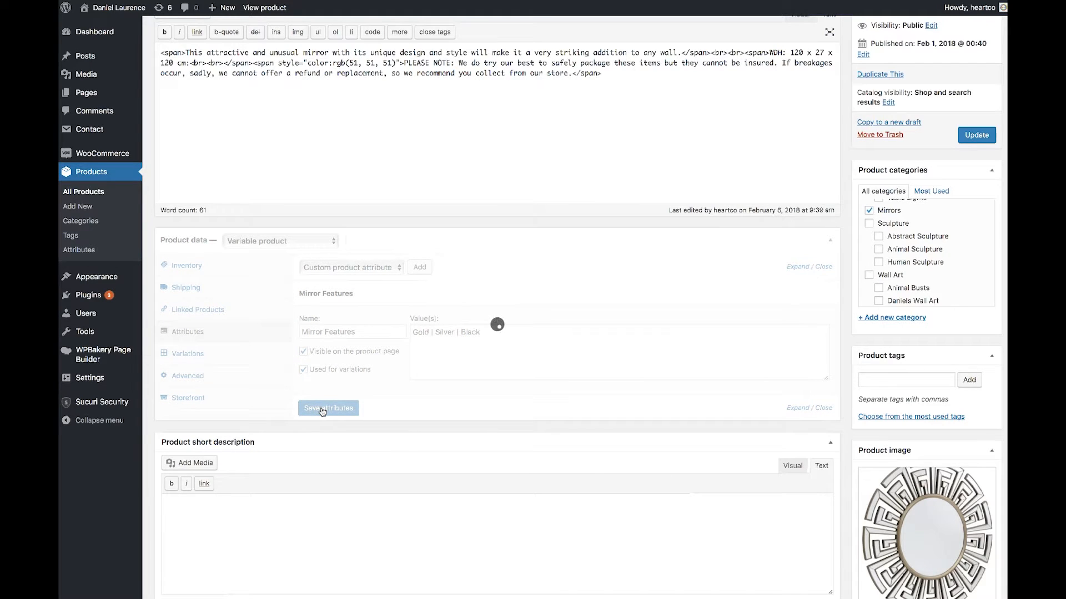
Step: Create the mirror's variations from all attributes and confirm linking every combination
{"action": "left_click", "coordinate": [195, 356]}
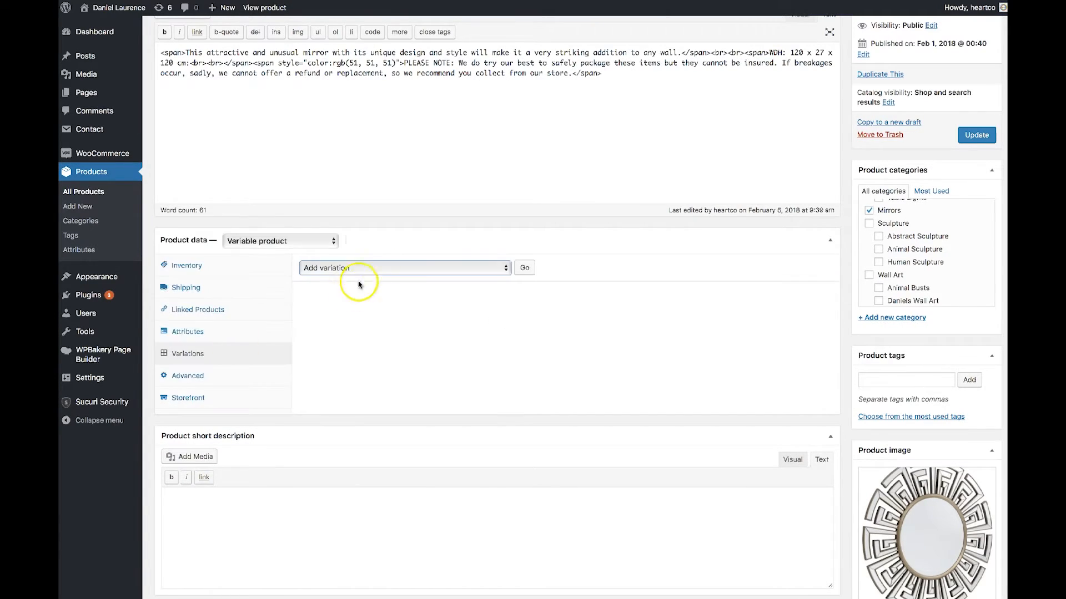
{"action": "left_click", "coordinate": [366, 268]}
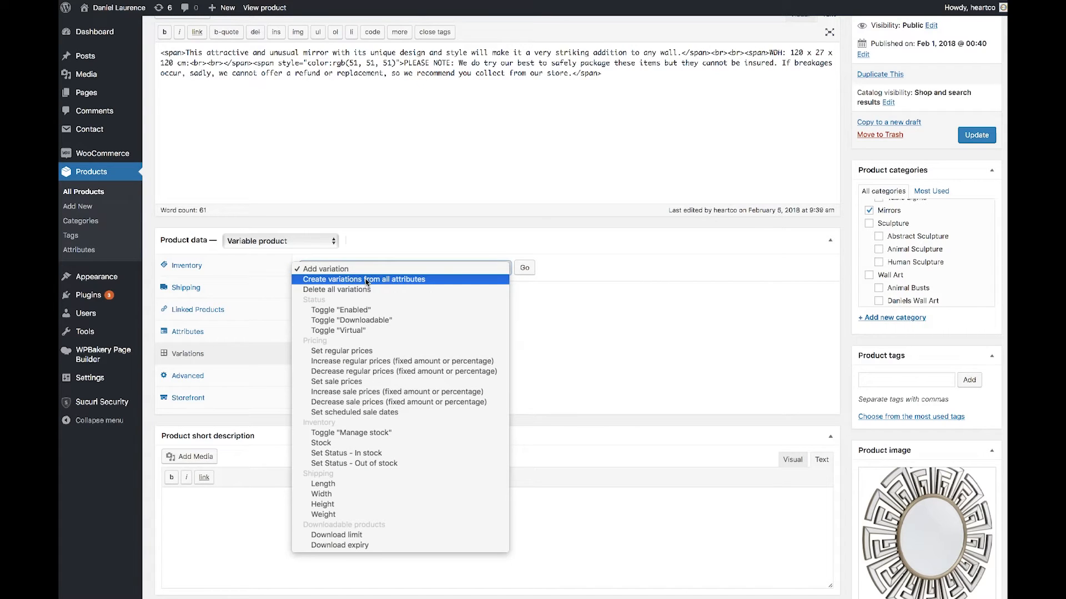
{"action": "left_click", "coordinate": [567, 252]}
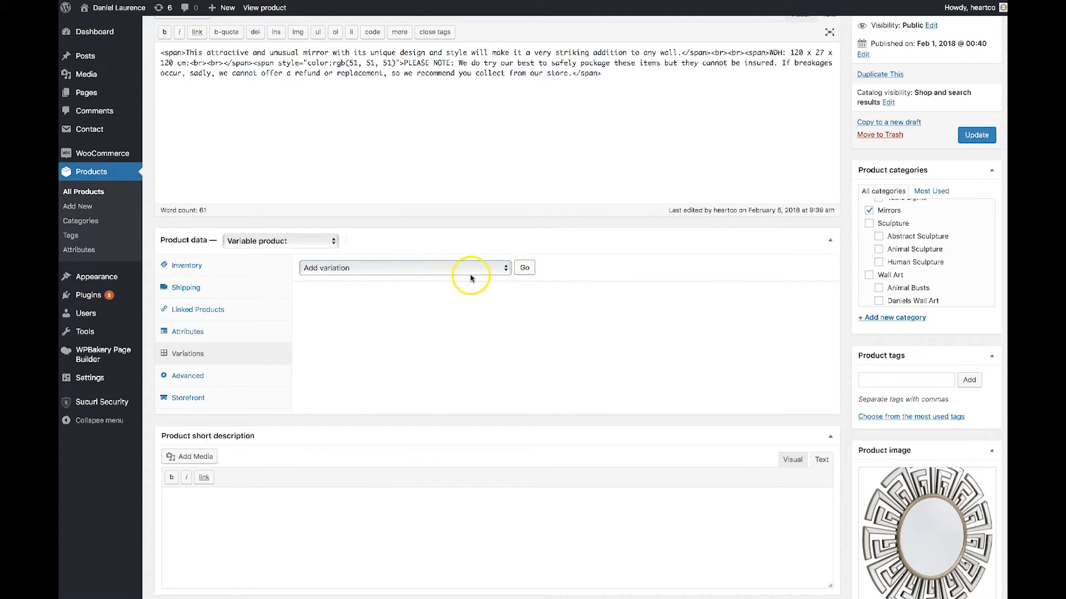
{"action": "left_click", "coordinate": [428, 270]}
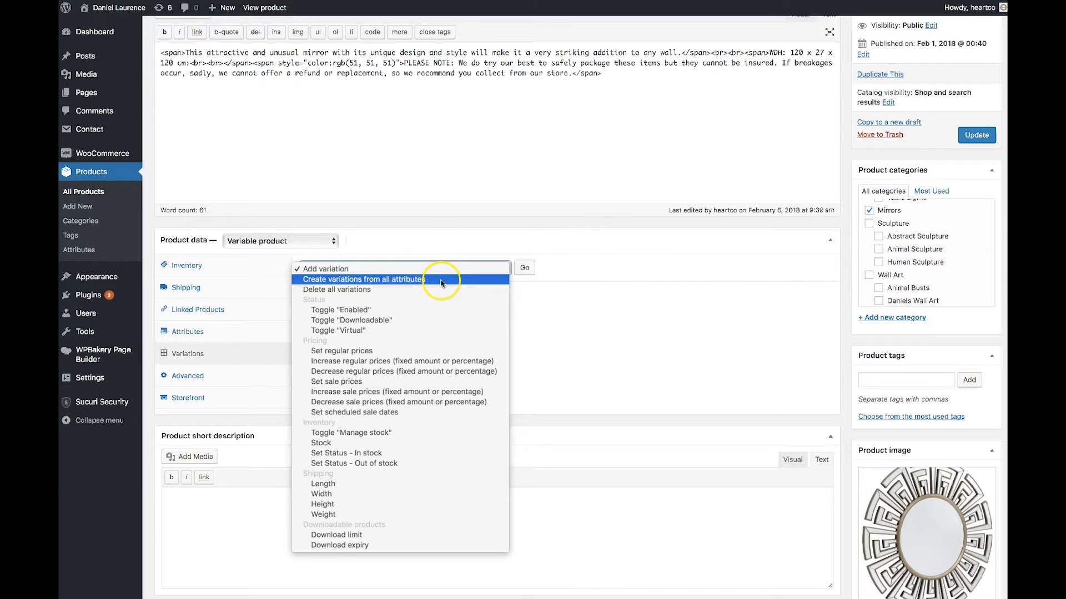
{"action": "left_click", "coordinate": [442, 281]}
{"action": "left_click", "coordinate": [523, 267]}
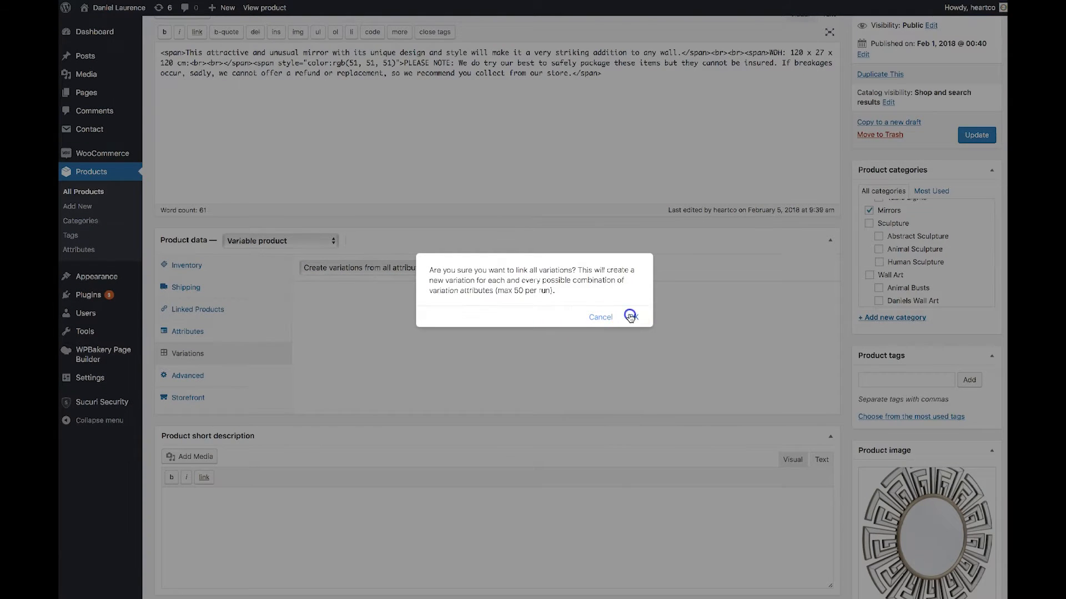
{"action": "left_click", "coordinate": [630, 317]}
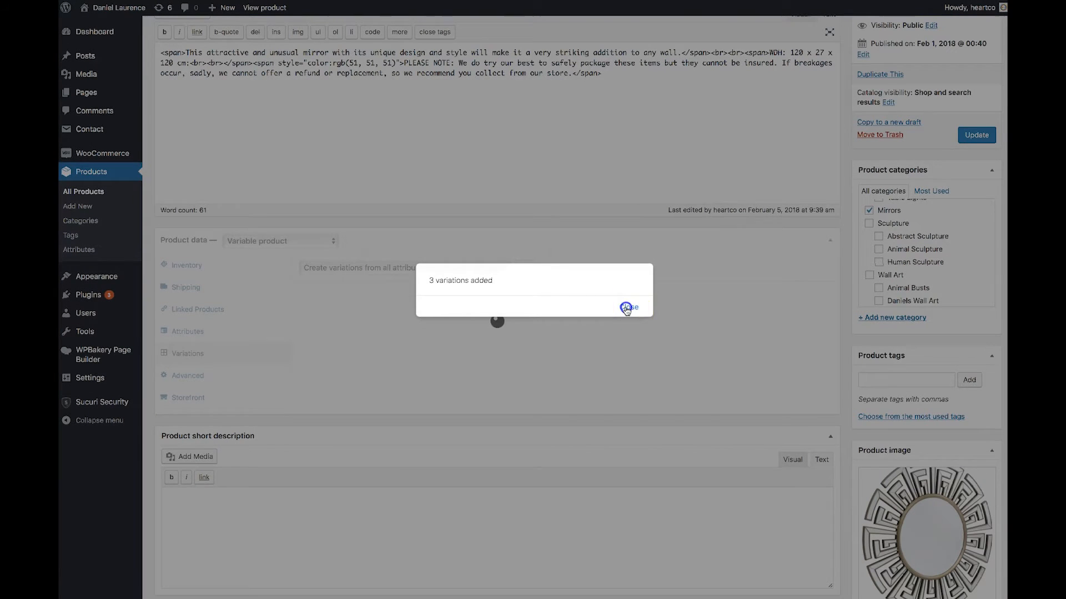
{"action": "left_click", "coordinate": [626, 309]}
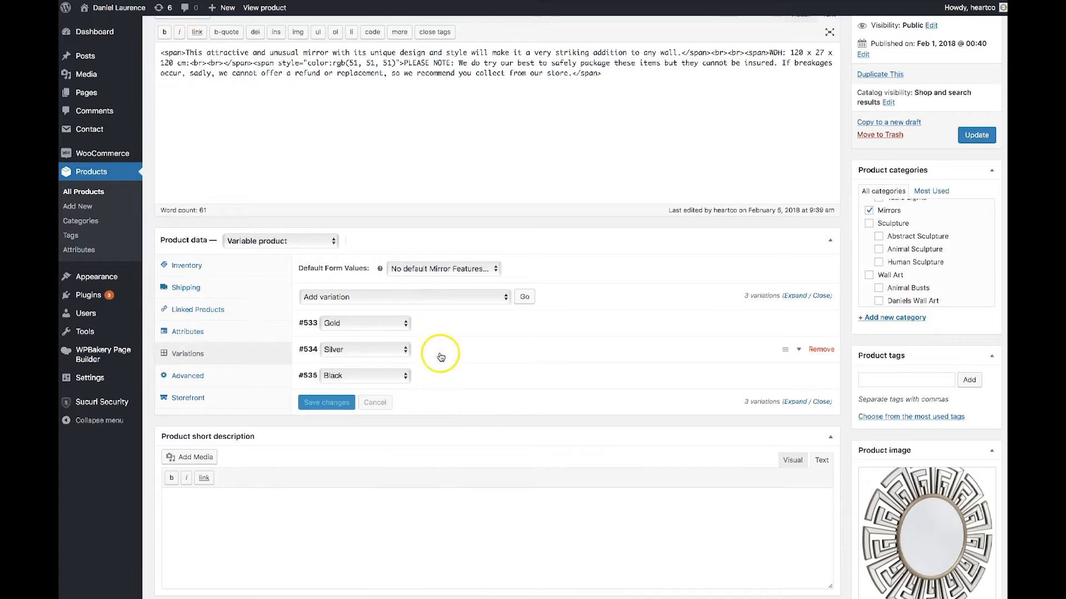
Step: Expand the Gold variation and look over its image, SKU, price and shipping settings
{"action": "left_click", "coordinate": [439, 326]}
{"action": "scroll", "coordinate": [431, 448], "scroll_direction": "down", "scroll_amount": 5}
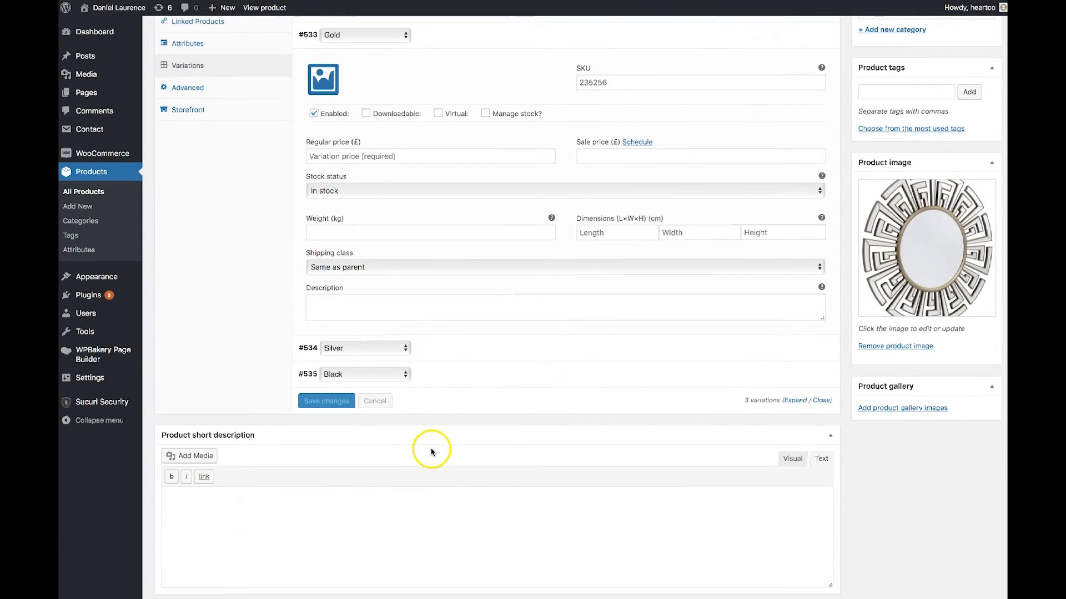
{"action": "left_click", "coordinate": [433, 372]}
{"action": "left_click", "coordinate": [434, 374]}
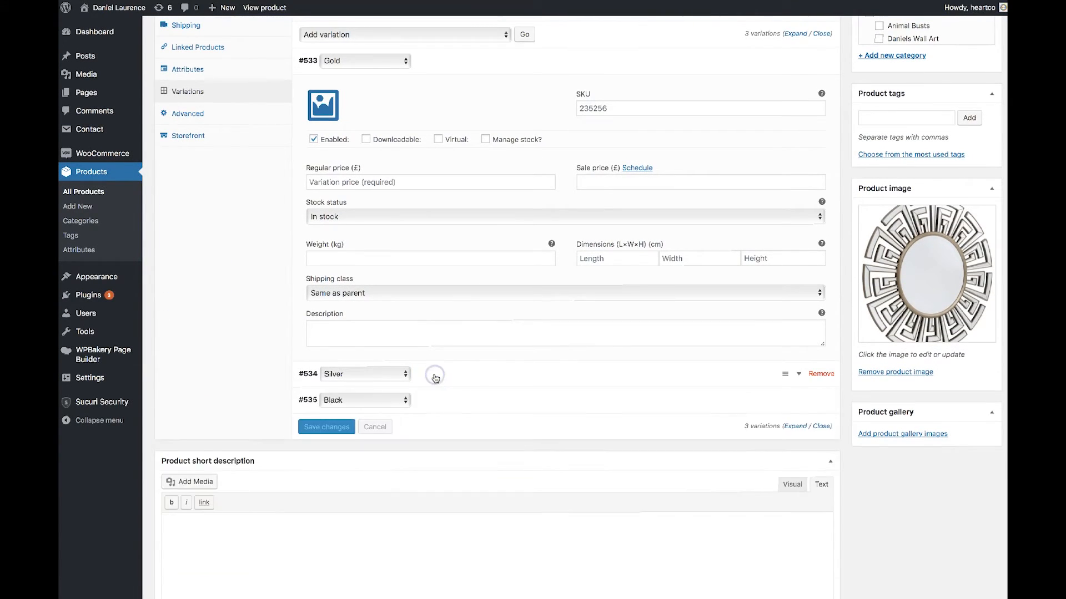
{"action": "scroll", "coordinate": [430, 369], "scroll_direction": "up", "scroll_amount": 1}
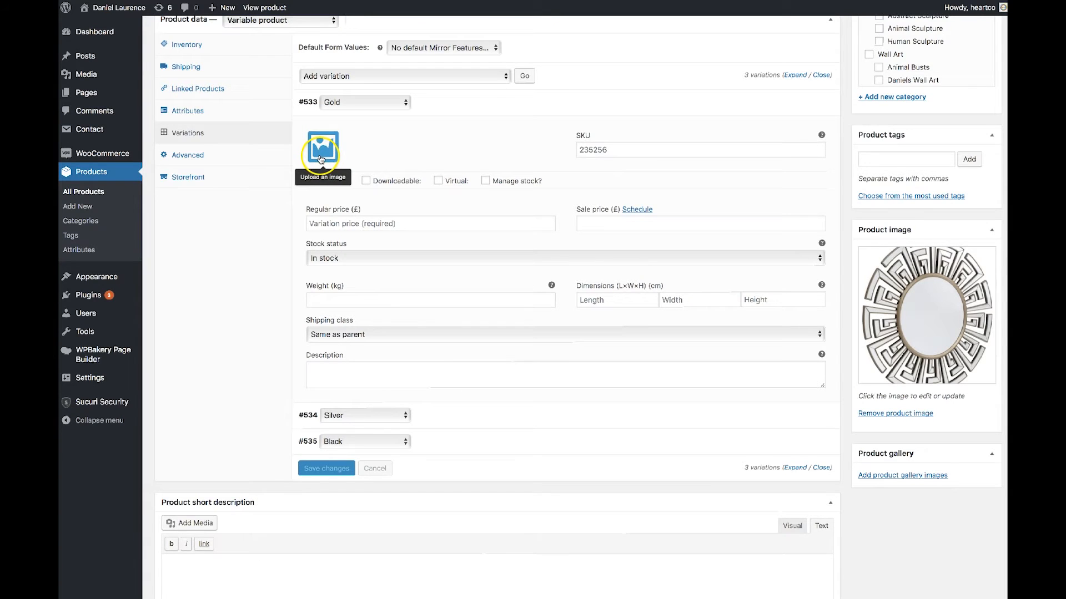
{"action": "scroll", "coordinate": [320, 159], "scroll_direction": "up", "scroll_amount": 1}
{"action": "mouse_move", "coordinate": [361, 216]}
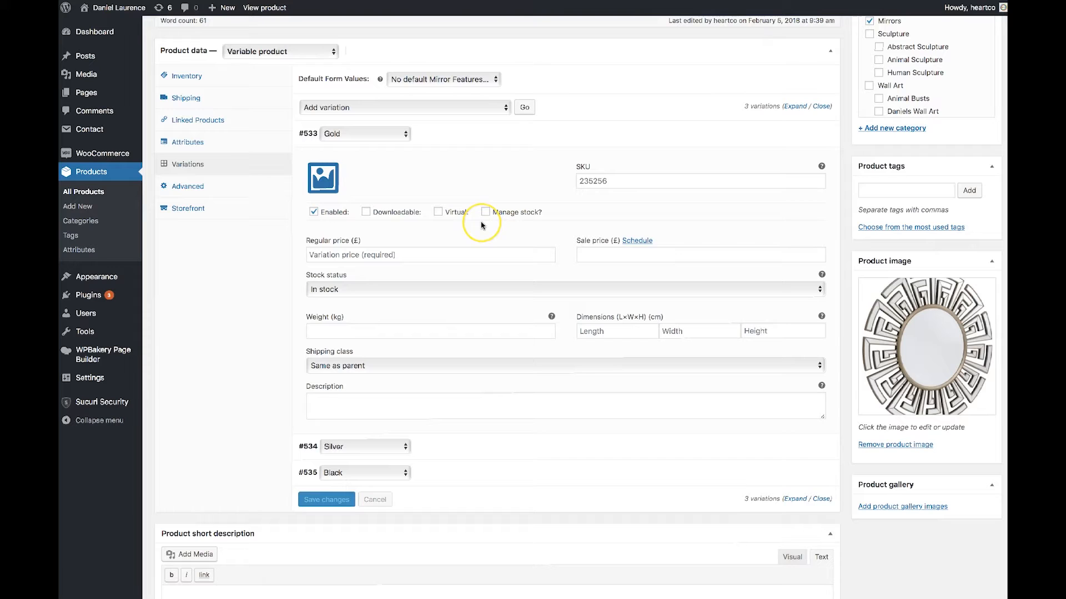
{"action": "scroll", "coordinate": [481, 225], "scroll_direction": "up", "scroll_amount": 1}
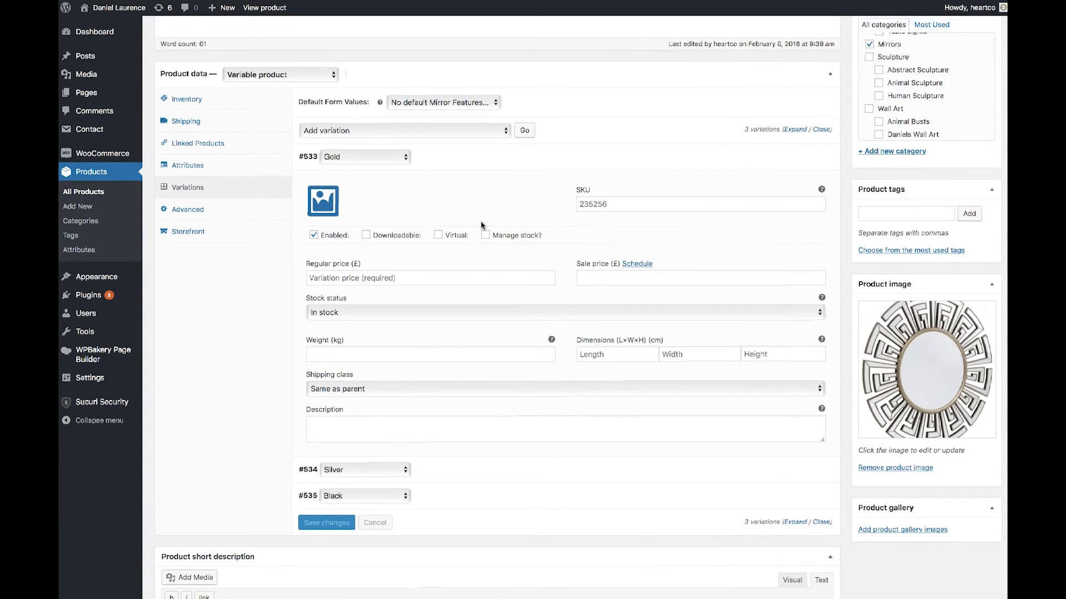
Step: Enable stock management for the Gold variation and disable it again
{"action": "left_click", "coordinate": [486, 255]}
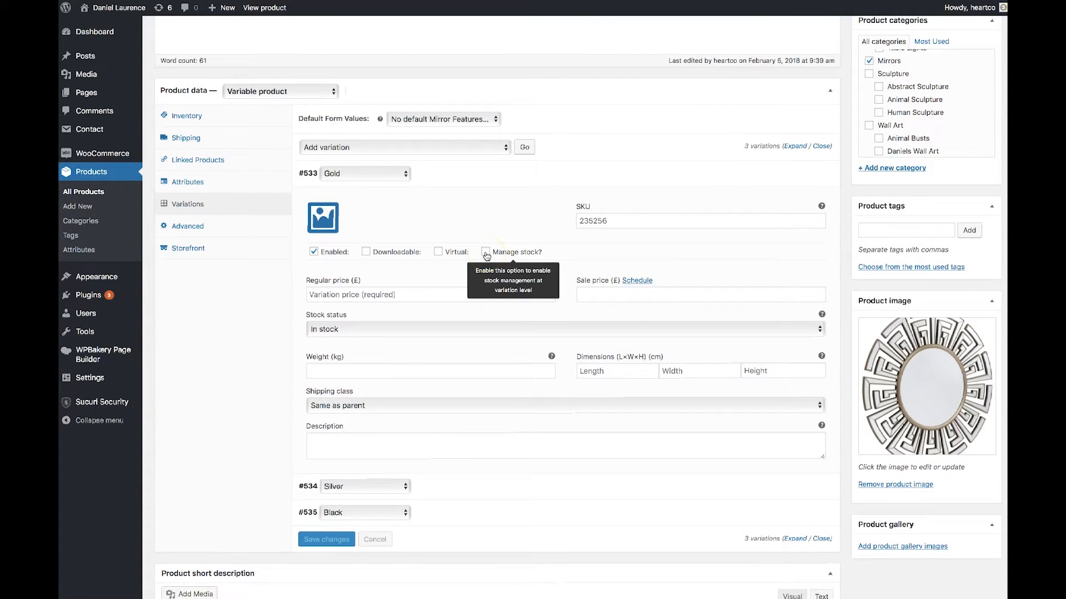
{"action": "left_click", "coordinate": [486, 253]}
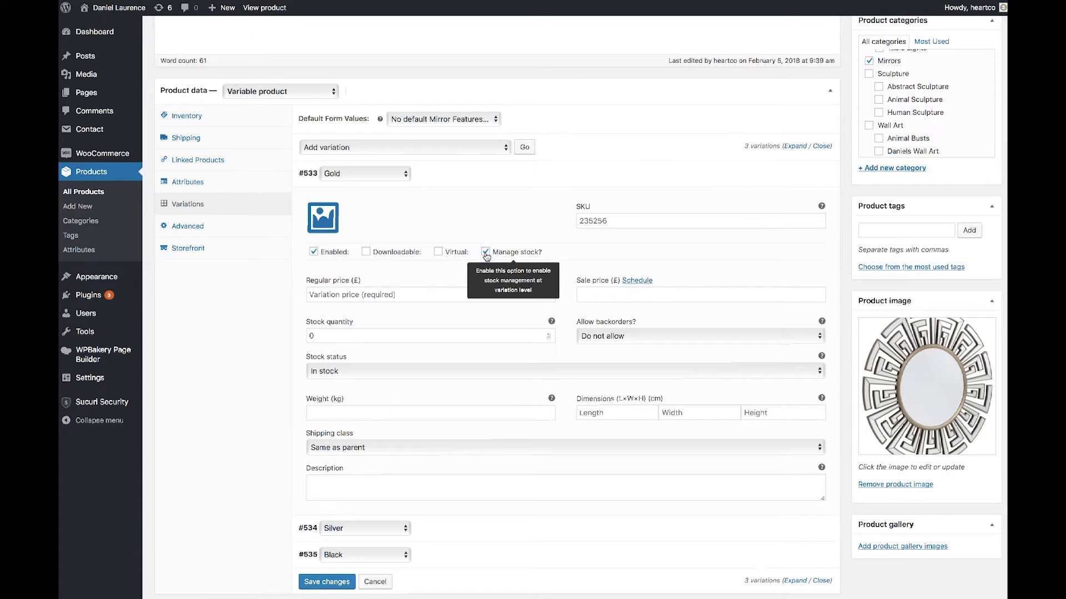
{"action": "left_click", "coordinate": [486, 254]}
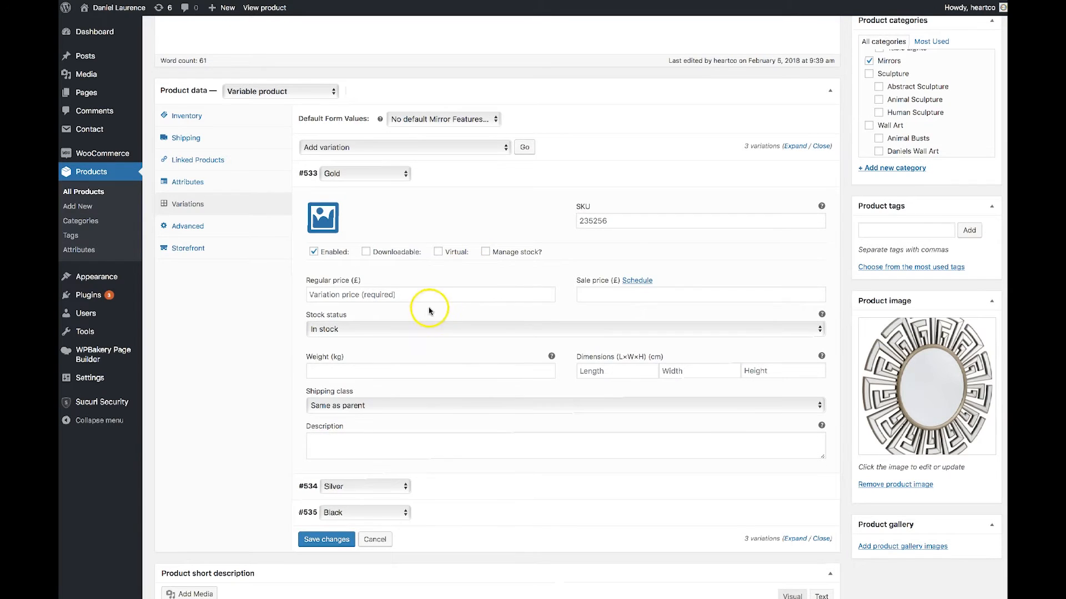
Step: Look over the Gold variation's regular price, sale price and shipping class options
{"action": "left_click", "coordinate": [402, 295]}
{"action": "left_click", "coordinate": [595, 296]}
{"action": "scroll", "coordinate": [555, 307], "scroll_direction": "down", "scroll_amount": 2}
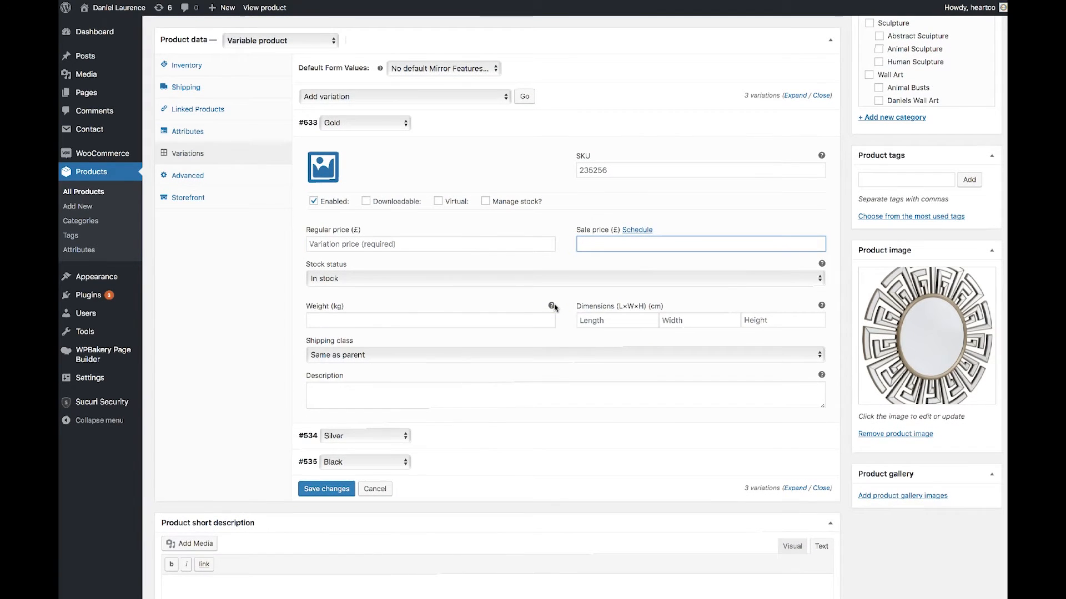
{"action": "scroll", "coordinate": [618, 322], "scroll_direction": "down", "scroll_amount": 1}
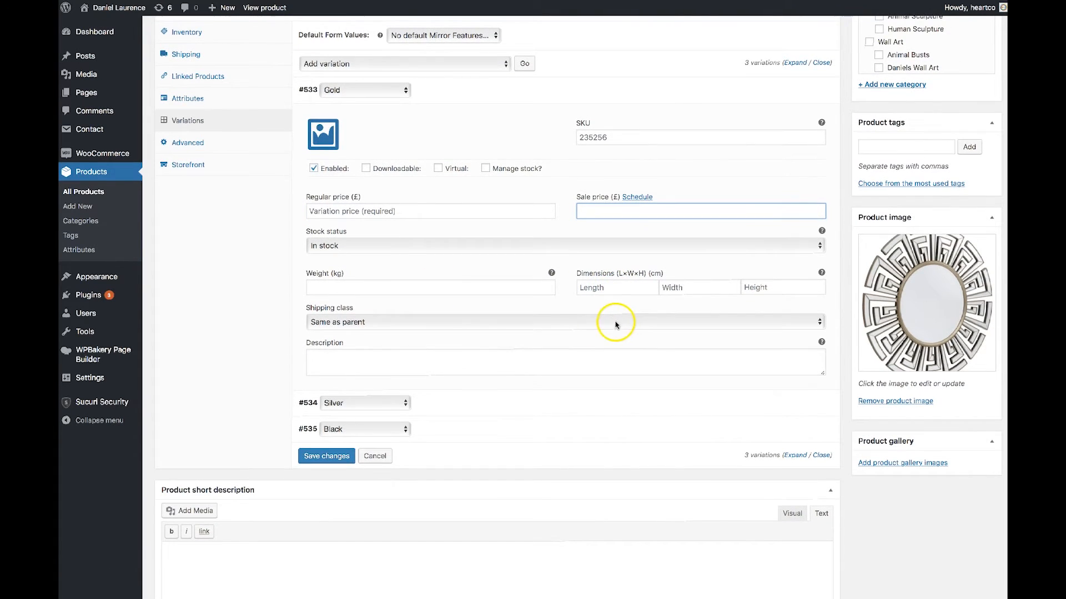
{"action": "left_click", "coordinate": [614, 321]}
{"action": "left_click", "coordinate": [550, 372]}
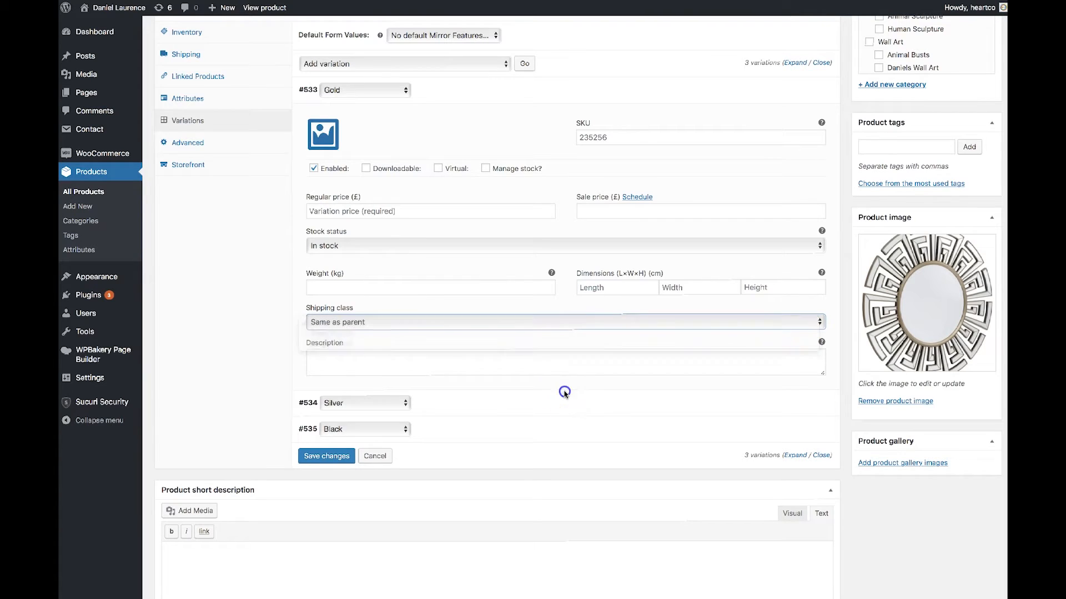
Step: Set the Gold variation's regular price to 400 and collapse the variation
{"action": "scroll", "coordinate": [509, 385], "scroll_direction": "up", "scroll_amount": 2}
{"action": "left_click", "coordinate": [372, 393]}
{"action": "left_click", "coordinate": [373, 274]}
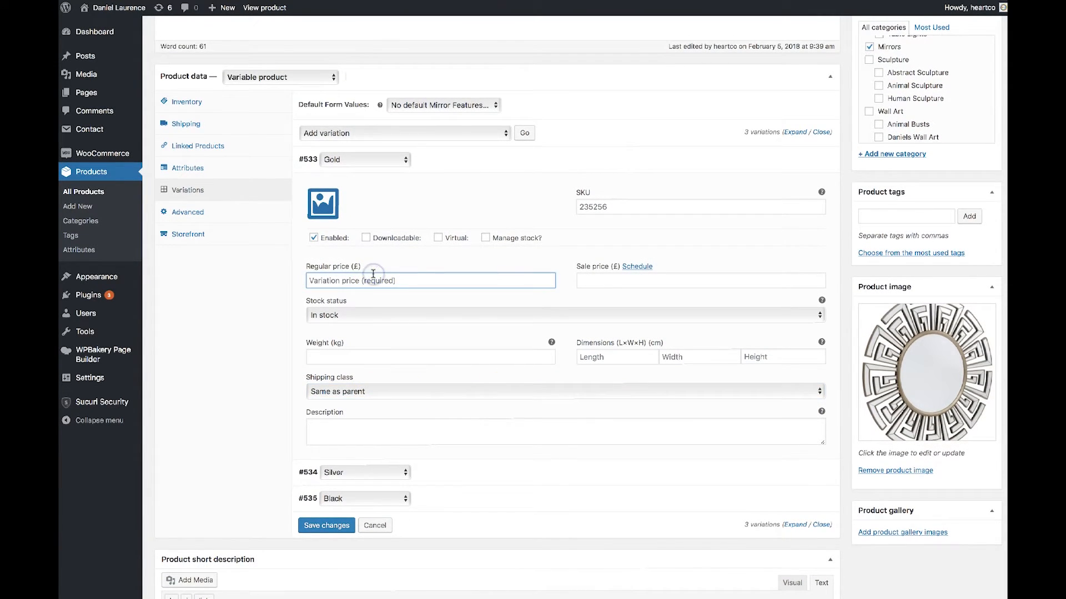
{"action": "type", "text": "499"}
{"action": "left_click", "coordinate": [472, 161]}
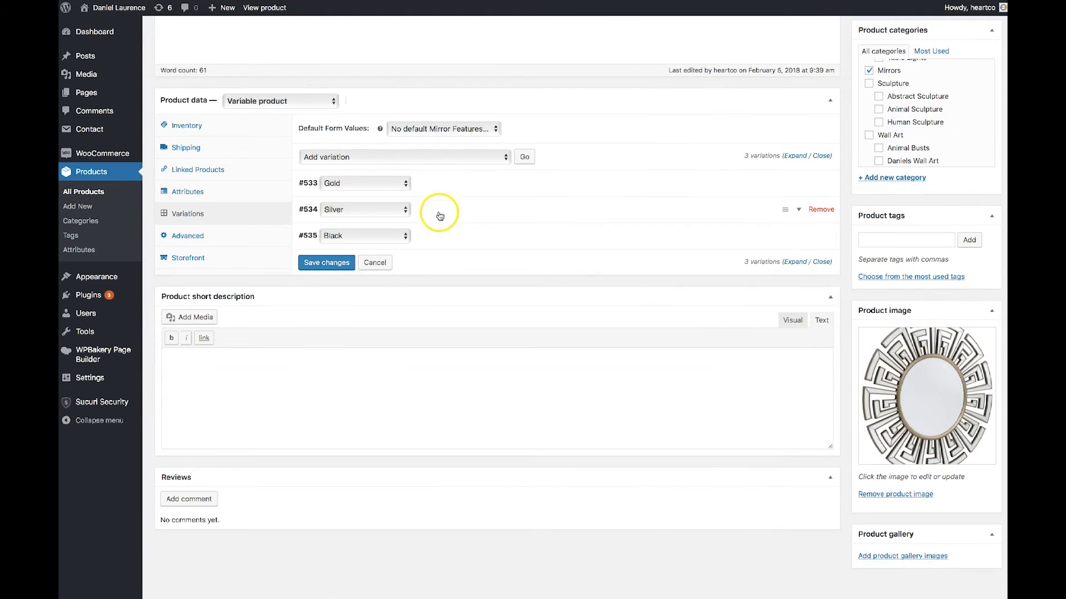
Step: Switch the Silver variation's stock management on and off again, and set its regular price to 400
{"action": "left_click", "coordinate": [438, 214]}
{"action": "left_click", "coordinate": [486, 288]}
{"action": "left_click_drag", "start_coordinate": [319, 372], "coordinate": [282, 374]}
{"action": "left_click", "coordinate": [485, 288]}
{"action": "left_click", "coordinate": [417, 330]}
{"action": "type", "text": "499"}
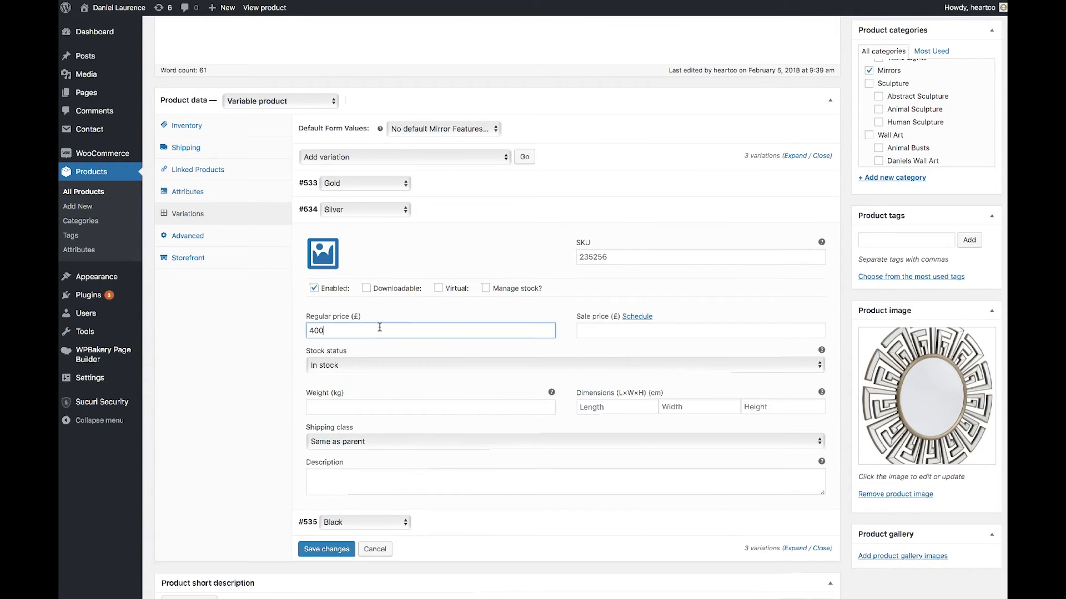
Step: Set the Black variation's regular price to 400 and save the variation changes
{"action": "left_click", "coordinate": [444, 210]}
{"action": "left_click", "coordinate": [452, 235]}
{"action": "left_click", "coordinate": [362, 357]}
{"action": "left_click", "coordinate": [328, 549]}
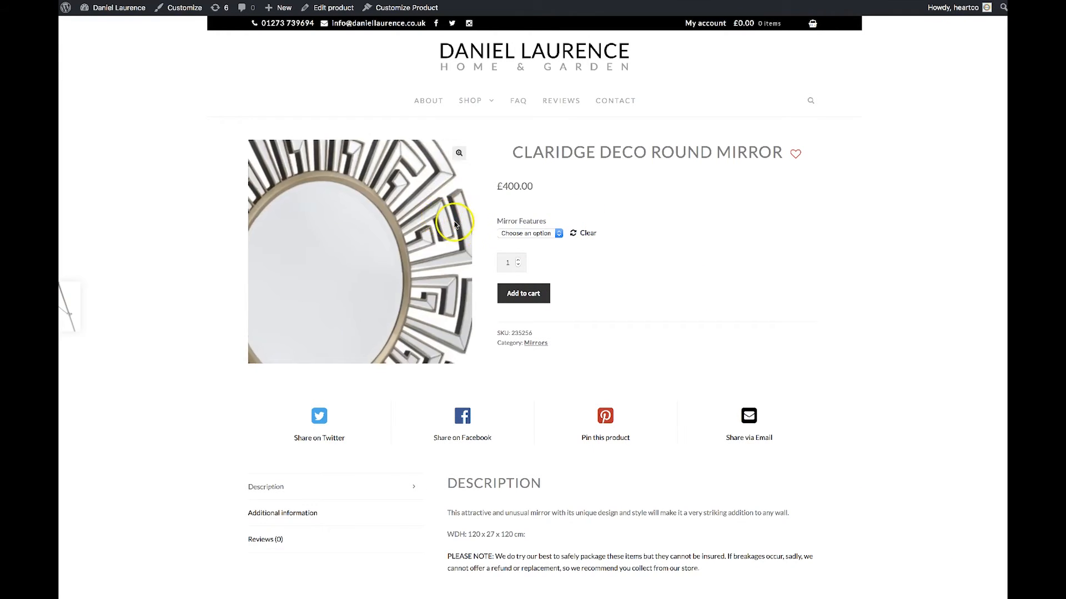
Step: View the mirror's product page on the storefront and try out its Mirror Features options
{"action": "left_click", "coordinate": [533, 233]}
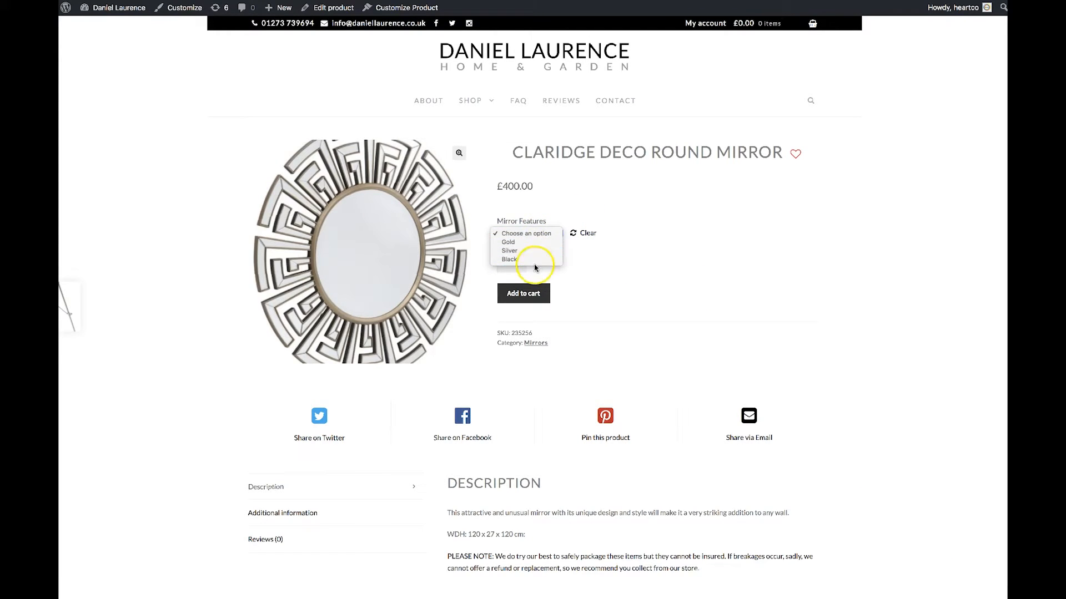
{"action": "left_click", "coordinate": [536, 243]}
{"action": "left_click", "coordinate": [533, 234]}
{"action": "left_click", "coordinate": [532, 241]}
{"action": "left_click", "coordinate": [530, 232]}
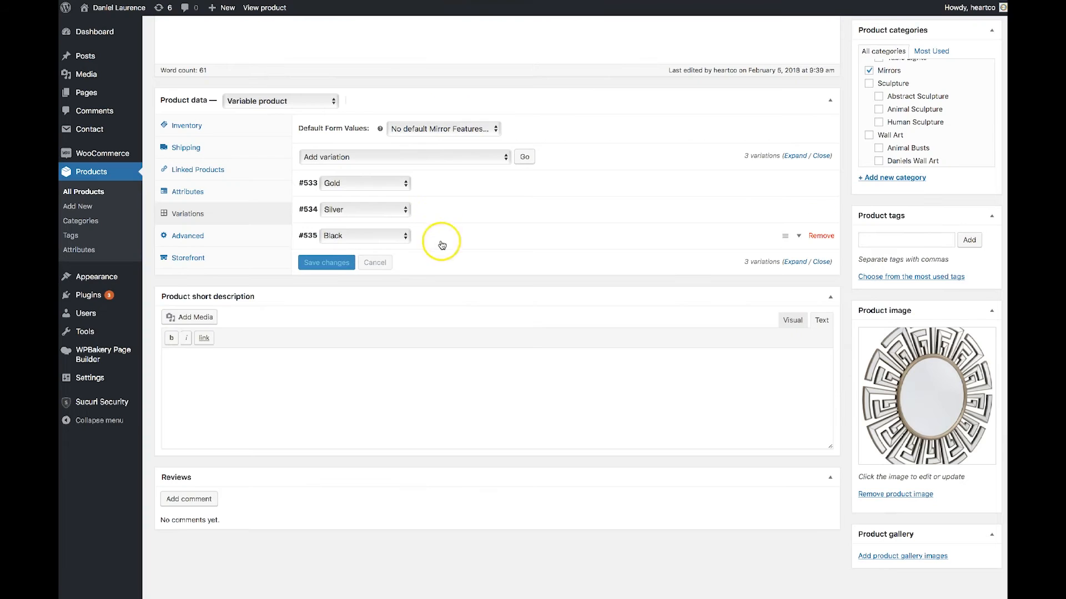
Step: Set the Black variation's regular price to 450 and save the variation changes
{"action": "left_click", "coordinate": [441, 241]}
{"action": "left_click", "coordinate": [316, 356]}
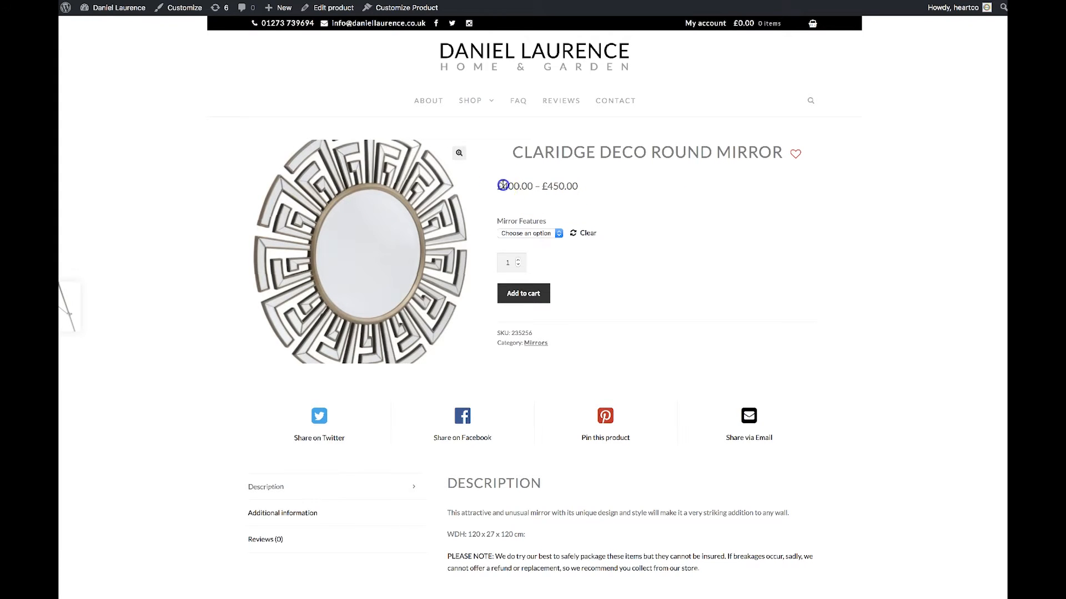
Step: Look at the price range on the mirror's product page and try the Mirror Features options, choosing Gold
{"action": "left_click_drag", "start_coordinate": [503, 185], "coordinate": [580, 186]}
{"action": "left_click", "coordinate": [597, 189]}
{"action": "left_click", "coordinate": [541, 233]}
{"action": "left_click", "coordinate": [536, 233]}
{"action": "left_click", "coordinate": [536, 234]}
{"action": "left_click", "coordinate": [537, 240]}
{"action": "left_click", "coordinate": [532, 233]}
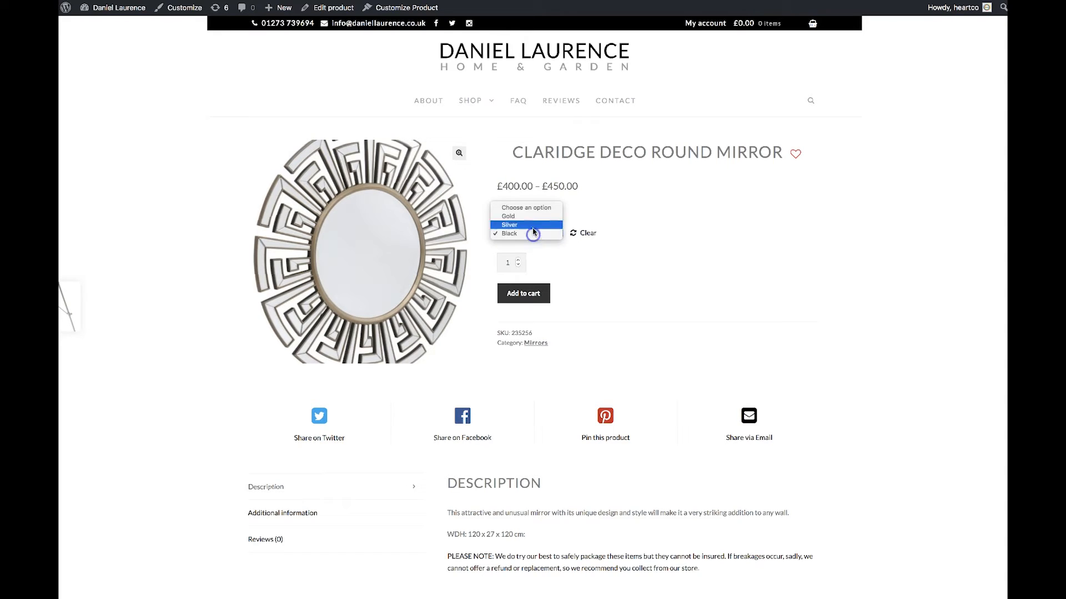
{"action": "left_click", "coordinate": [534, 217]}
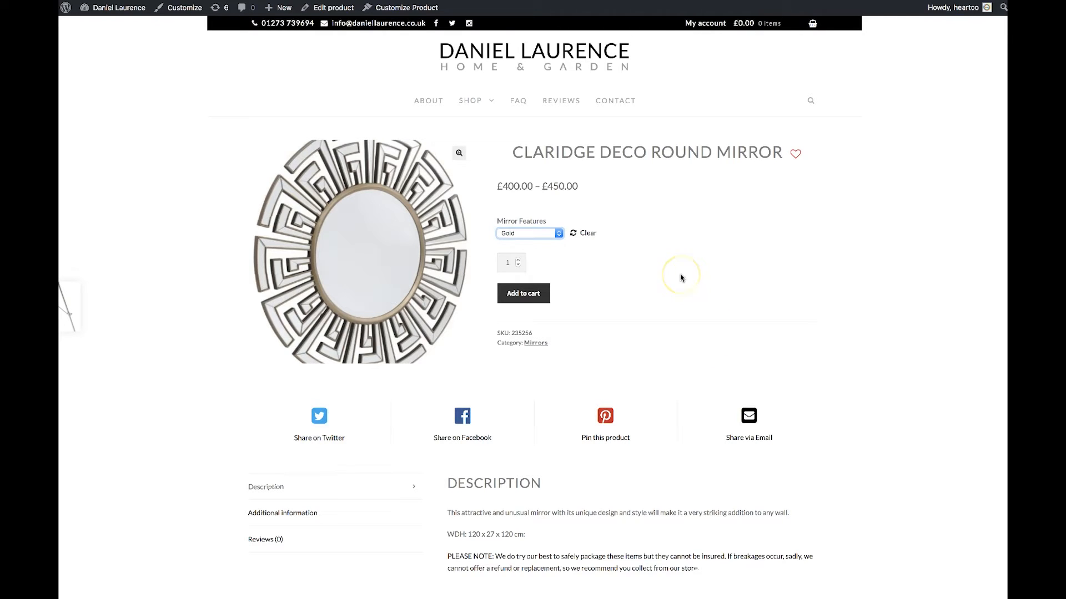
Step: Choose Black for Mirror Features on the product page and add the mirror to the cart
{"action": "left_click", "coordinate": [536, 233]}
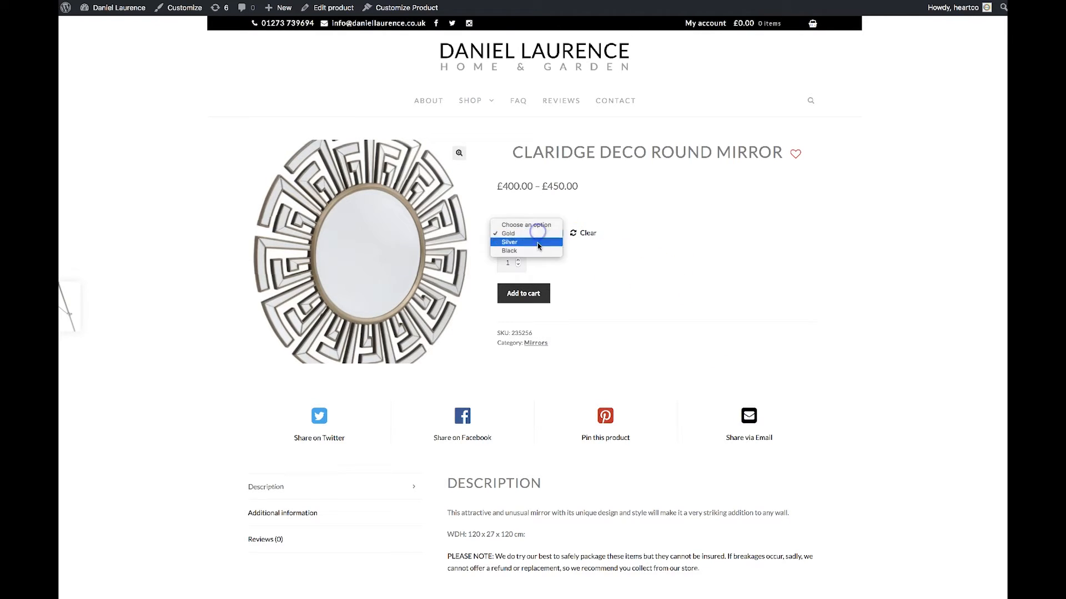
{"action": "left_click", "coordinate": [540, 249]}
{"action": "left_click", "coordinate": [534, 305]}
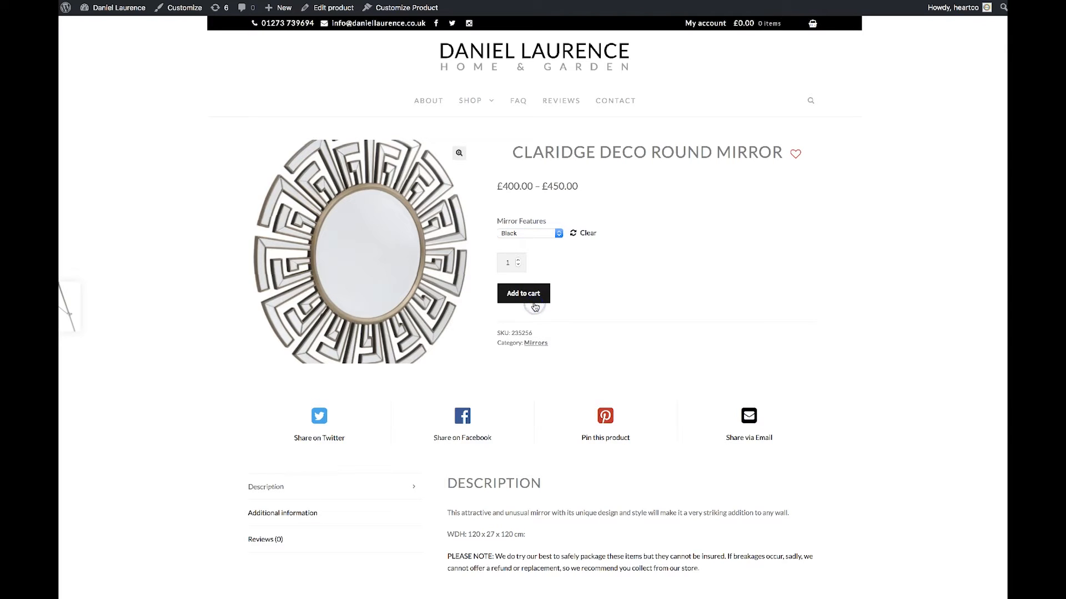
{"action": "mouse_move", "coordinate": [751, 24]}
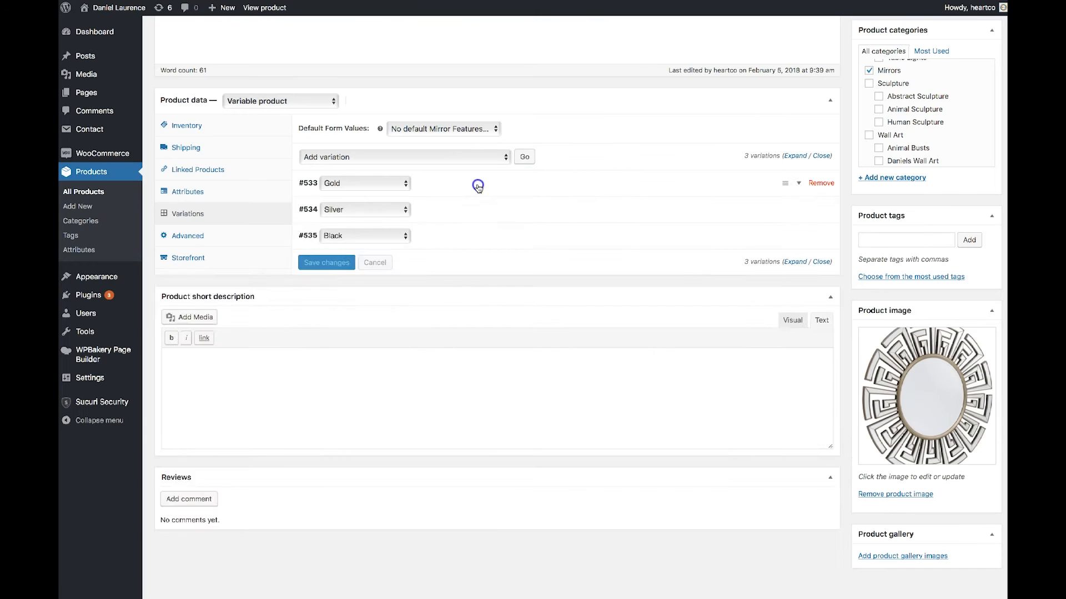
Step: Review the mirror's variations and the Mirror Features values in the product's attributes
{"action": "left_click", "coordinate": [476, 183]}
{"action": "left_click", "coordinate": [380, 184]}
{"action": "left_click", "coordinate": [195, 193]}
{"action": "left_click", "coordinate": [496, 193]}
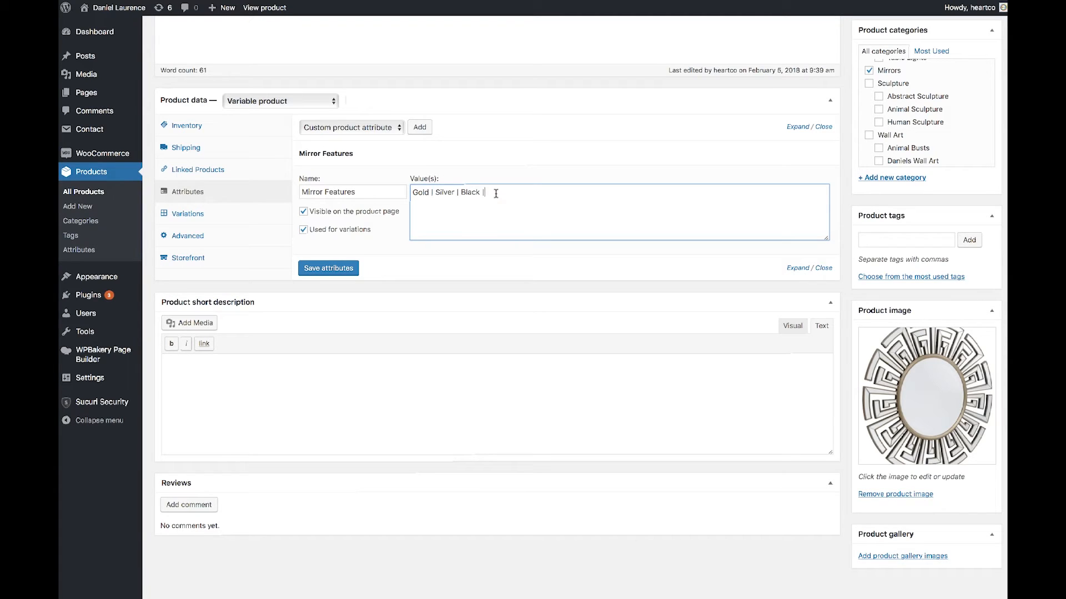
Step: Add a custom product attribute named Style with the values Art Deco | Modern, enable it for variations, and save the attributes
{"action": "left_click", "coordinate": [384, 128]}
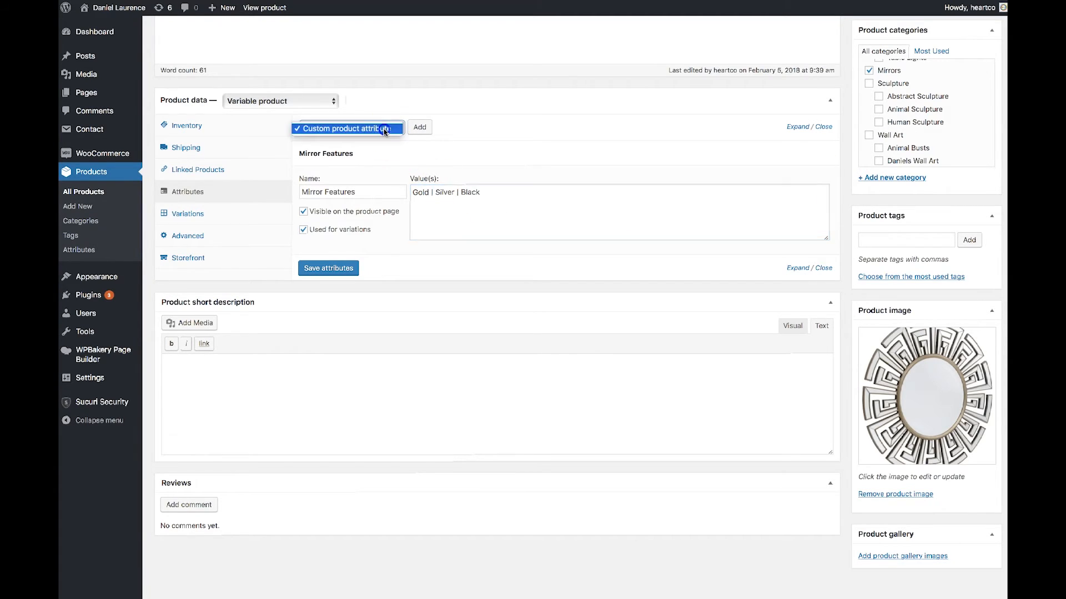
{"action": "left_click", "coordinate": [384, 129]}
{"action": "left_click", "coordinate": [419, 127]}
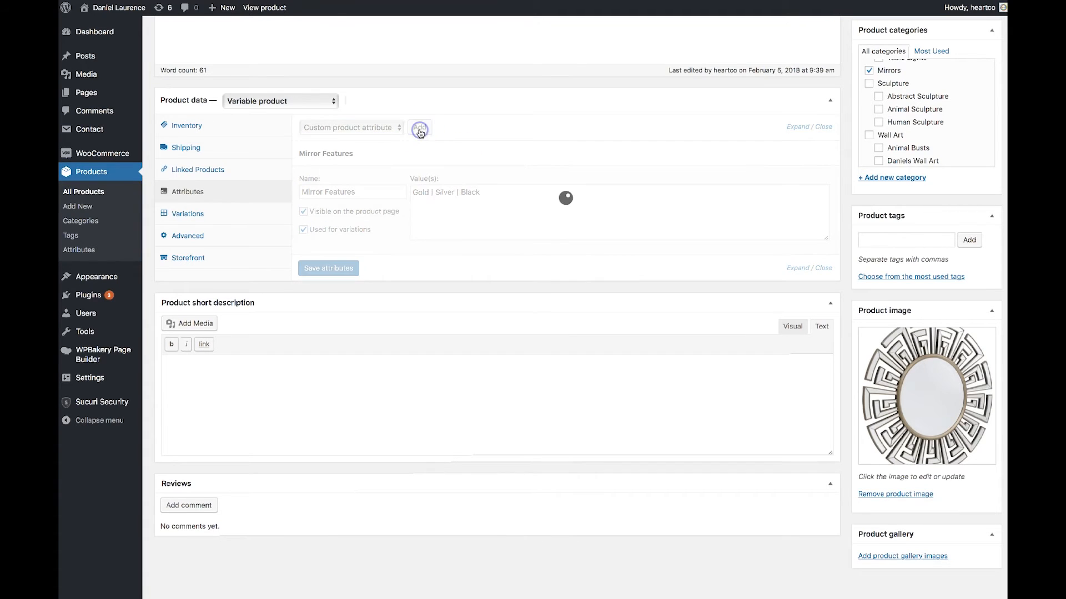
{"action": "left_click", "coordinate": [371, 306]}
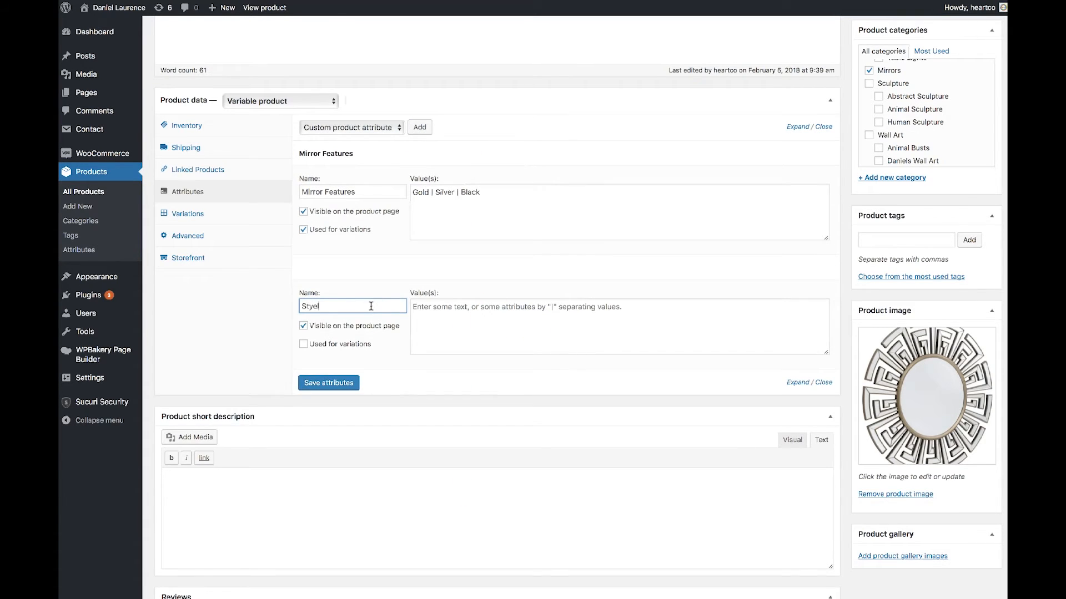
{"action": "left_click", "coordinate": [317, 348]}
{"action": "left_click", "coordinate": [451, 328]}
{"action": "type", "text": "Art Deco | Mo"}
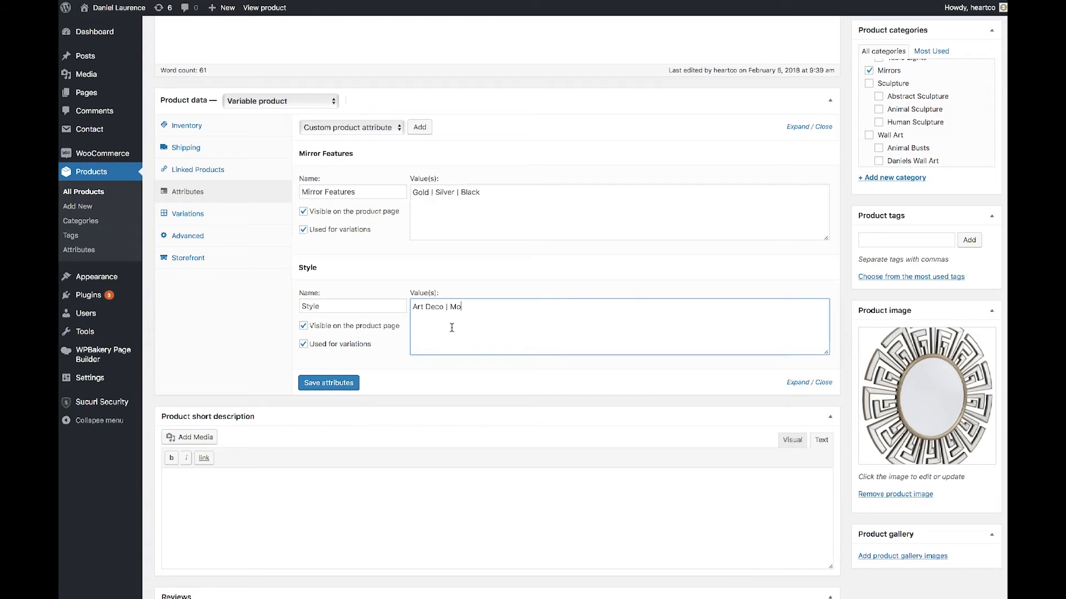
{"action": "left_click", "coordinate": [327, 383]}
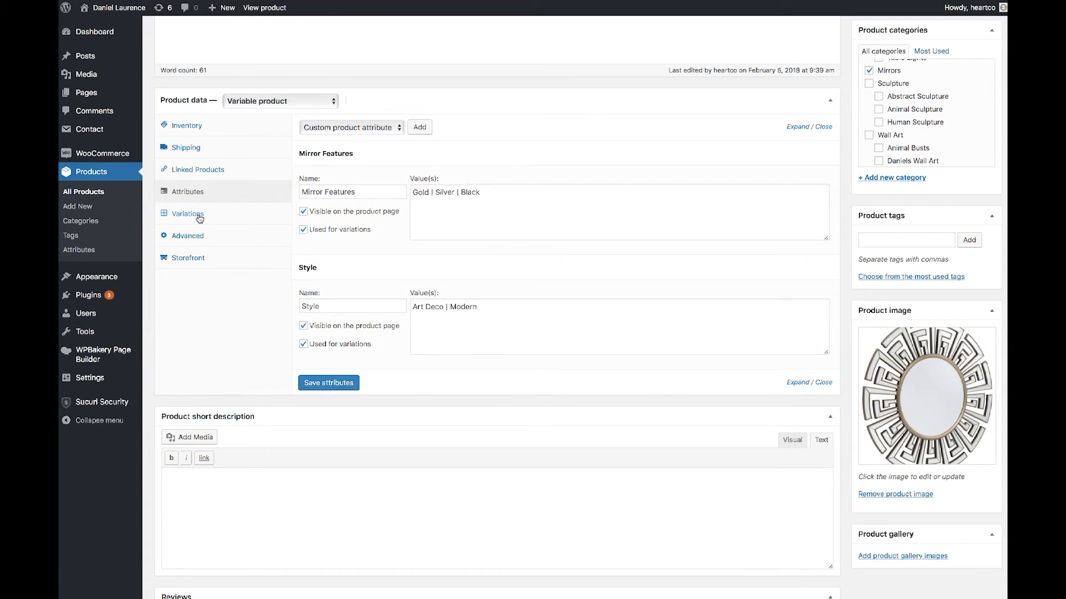
Step: Create variations from all attributes so every combination of Mirror Features and Style gets its own variation
{"action": "left_click", "coordinate": [199, 217]}
{"action": "left_click", "coordinate": [438, 156]}
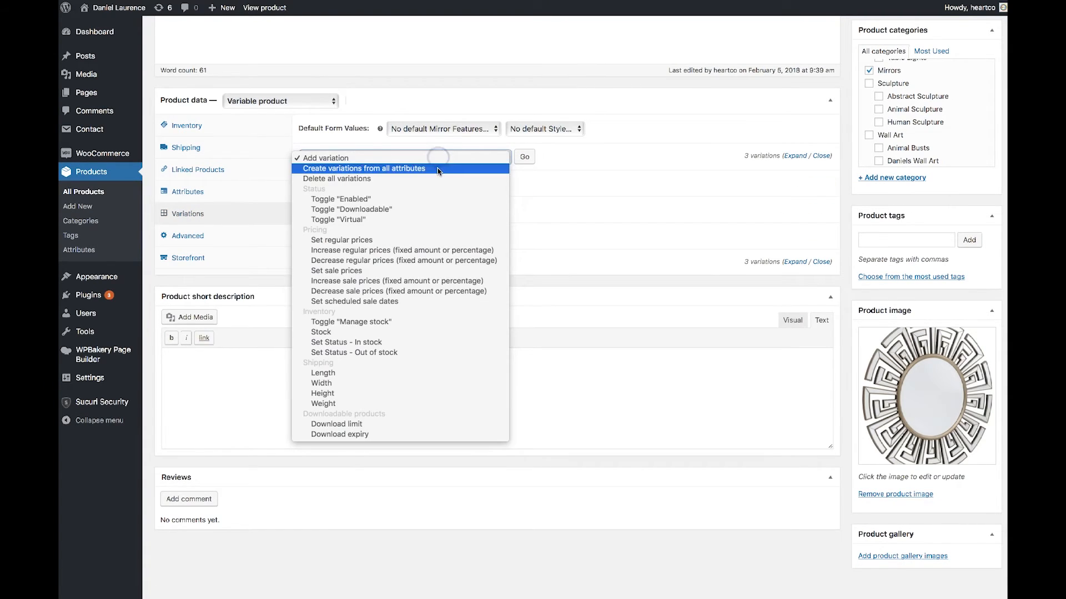
{"action": "left_click", "coordinate": [438, 169]}
{"action": "left_click", "coordinate": [523, 157]}
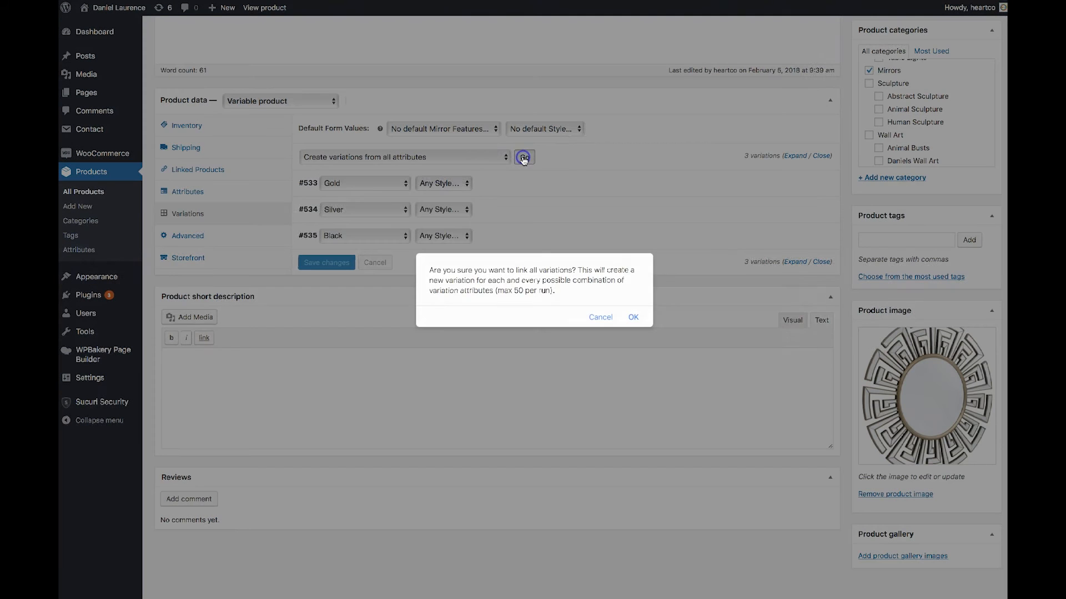
{"action": "left_click", "coordinate": [628, 314]}
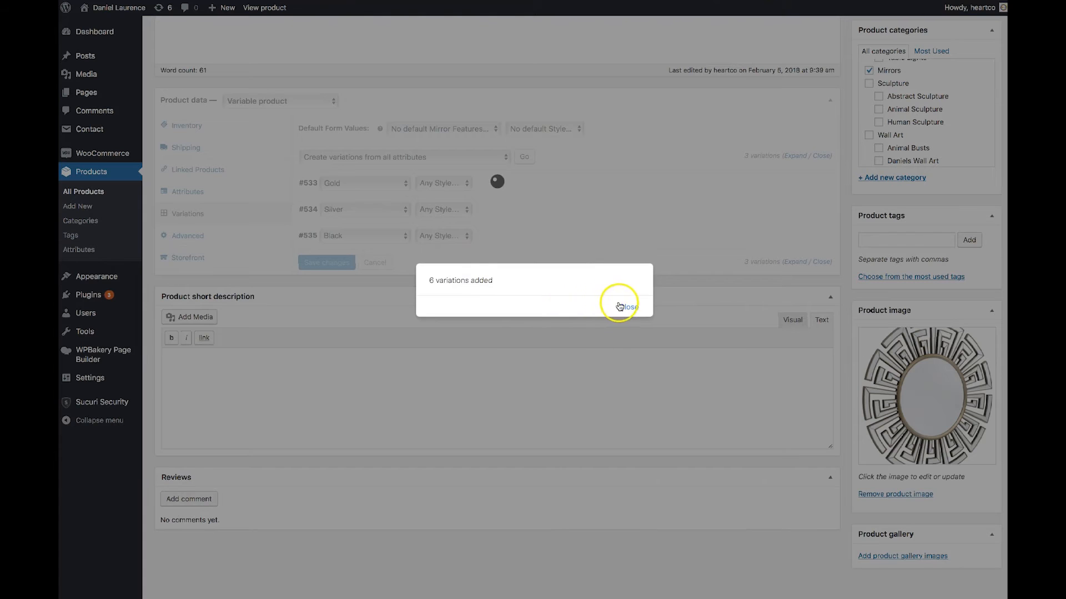
{"action": "left_click", "coordinate": [626, 305]}
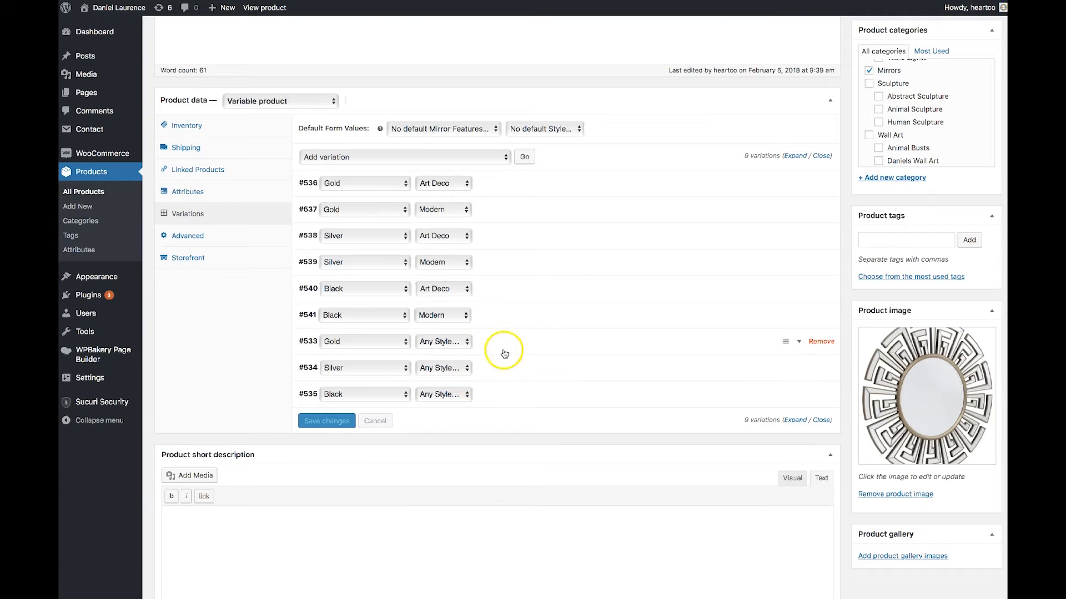
Step: Inspect the Mirror Features choices of the Gold Art Deco variation and the Style choices of the Gold variation with Any Style
{"action": "left_click", "coordinate": [377, 185]}
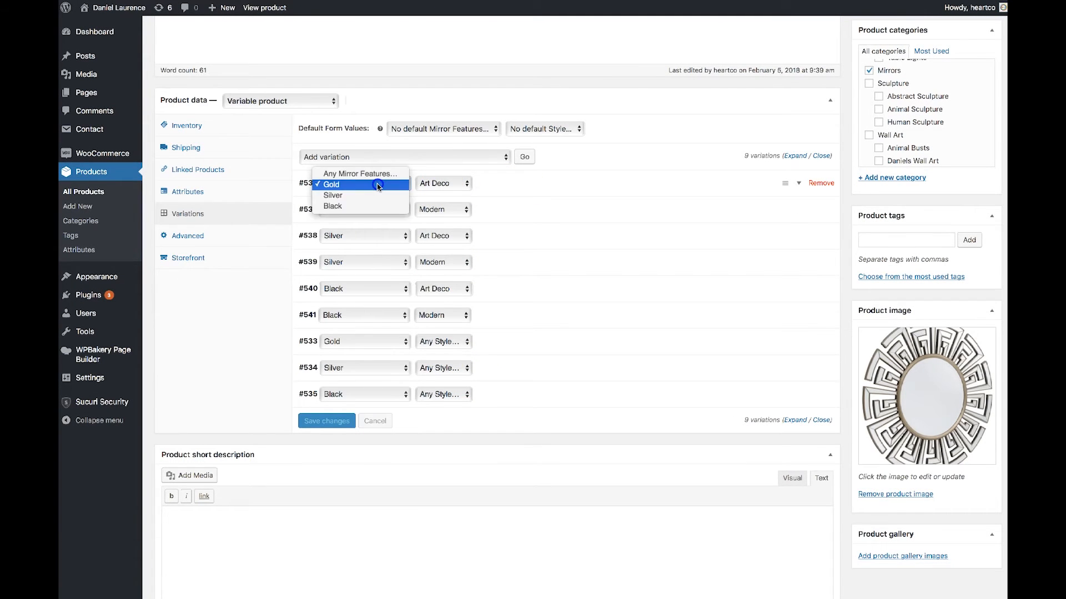
{"action": "left_click", "coordinate": [377, 186]}
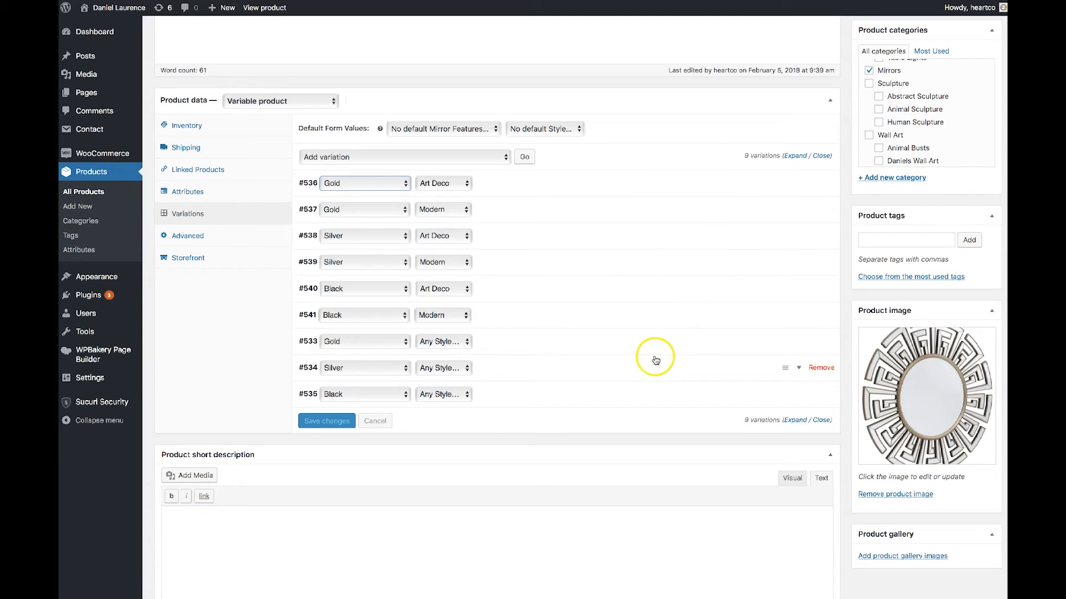
{"action": "left_click", "coordinate": [444, 342]}
{"action": "left_click", "coordinate": [446, 345]}
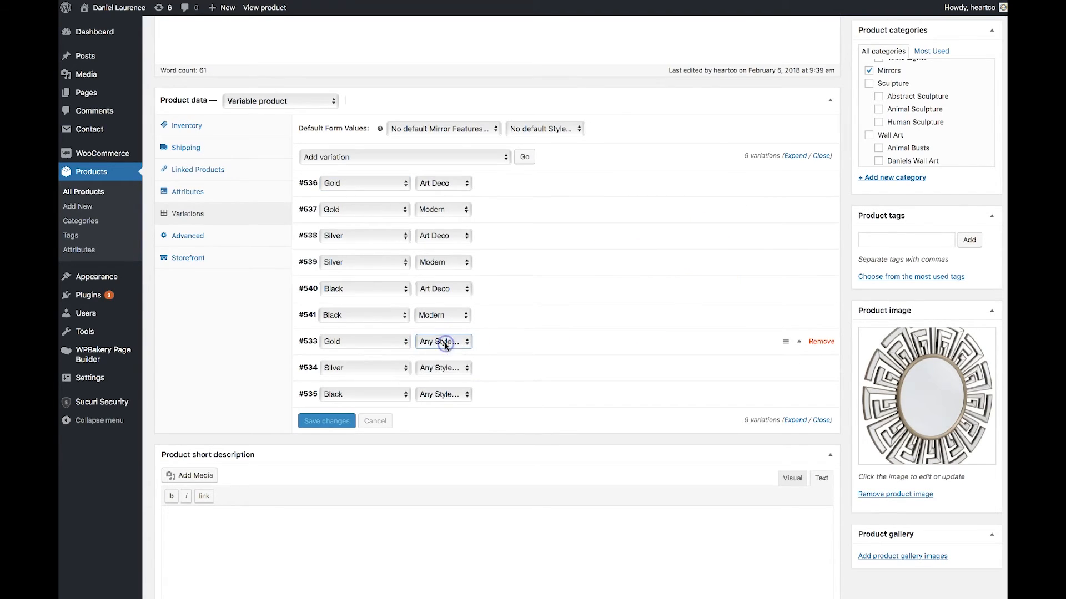
{"action": "left_click", "coordinate": [461, 344]}
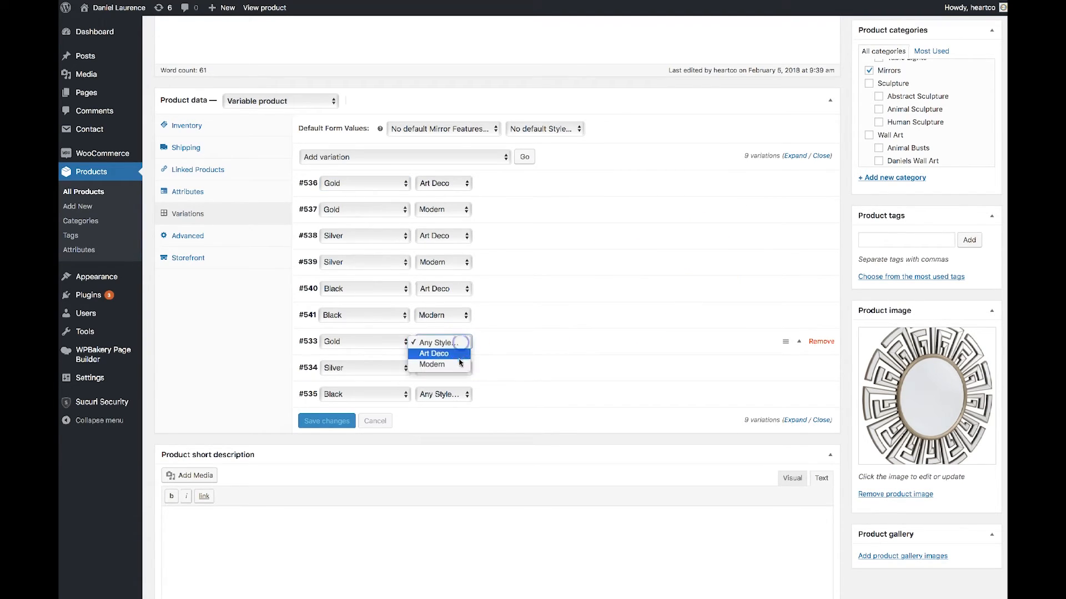
{"action": "left_click", "coordinate": [507, 332]}
Step: Remove the Gold, Silver and Black variations whose style is set to Any Style
{"action": "left_click", "coordinate": [821, 342]}
{"action": "left_click", "coordinate": [635, 307]}
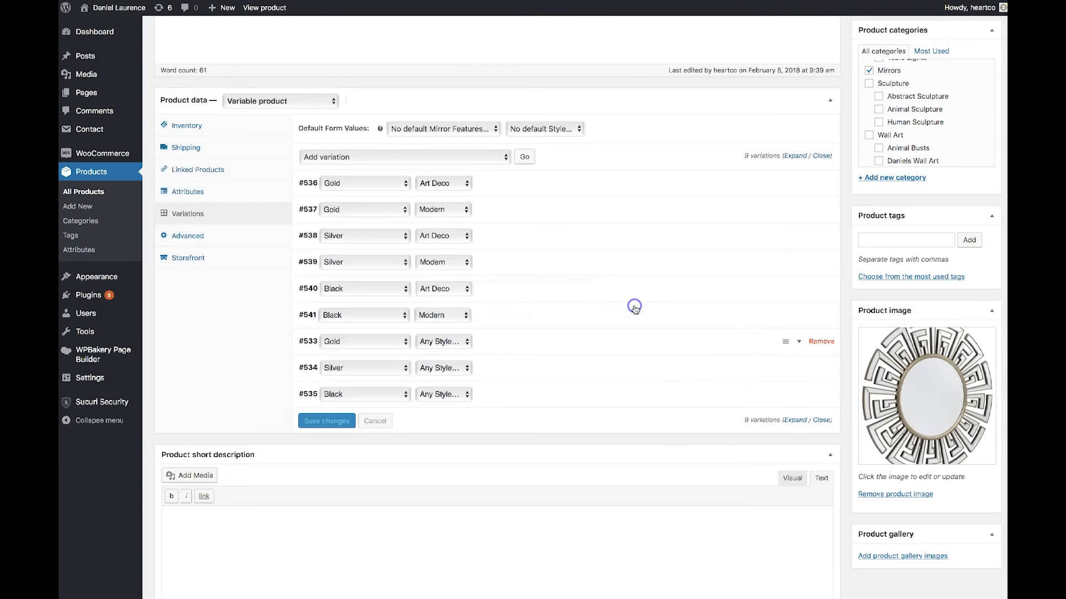
{"action": "left_click", "coordinate": [821, 342]}
{"action": "left_click", "coordinate": [635, 305]}
{"action": "left_click", "coordinate": [822, 342]}
{"action": "left_click", "coordinate": [635, 306]}
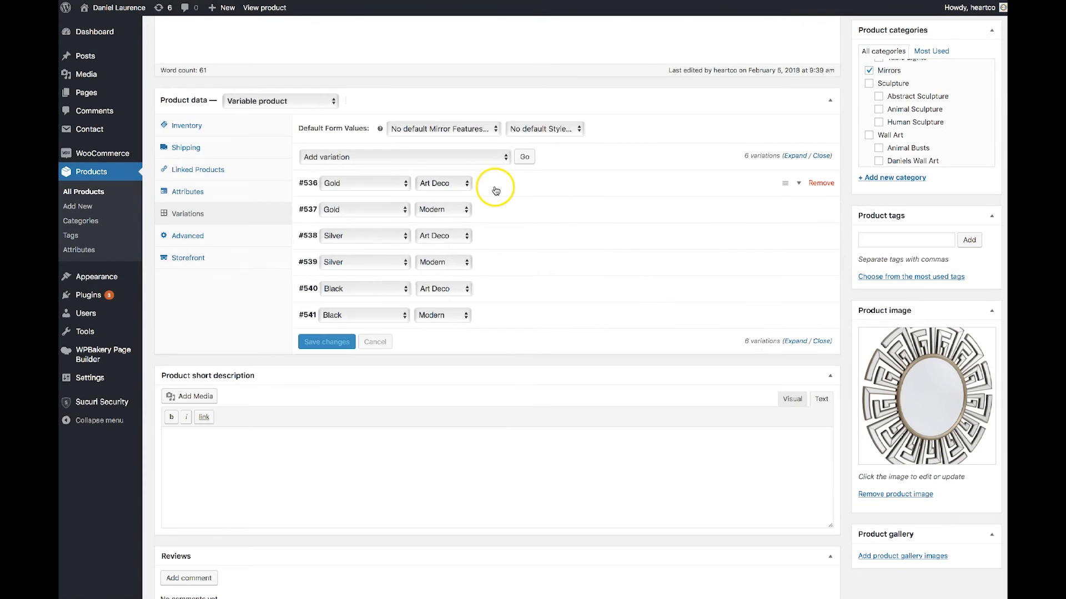
Step: Look over the Gold Modern variation's settings and the price range on the mirror's storefront page
{"action": "left_click", "coordinate": [493, 215]}
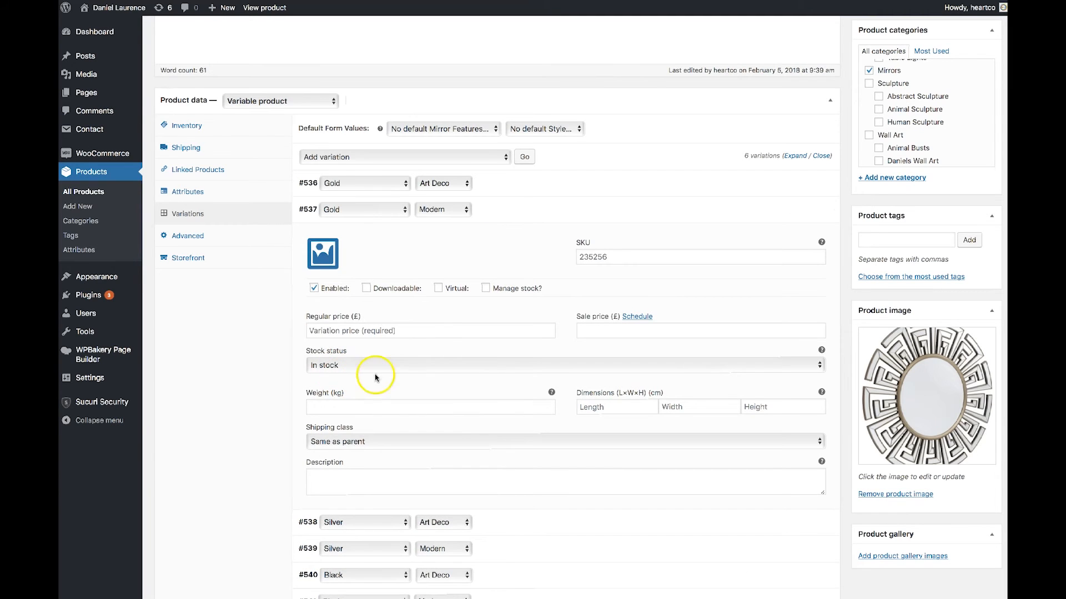
{"action": "left_click", "coordinate": [492, 216]}
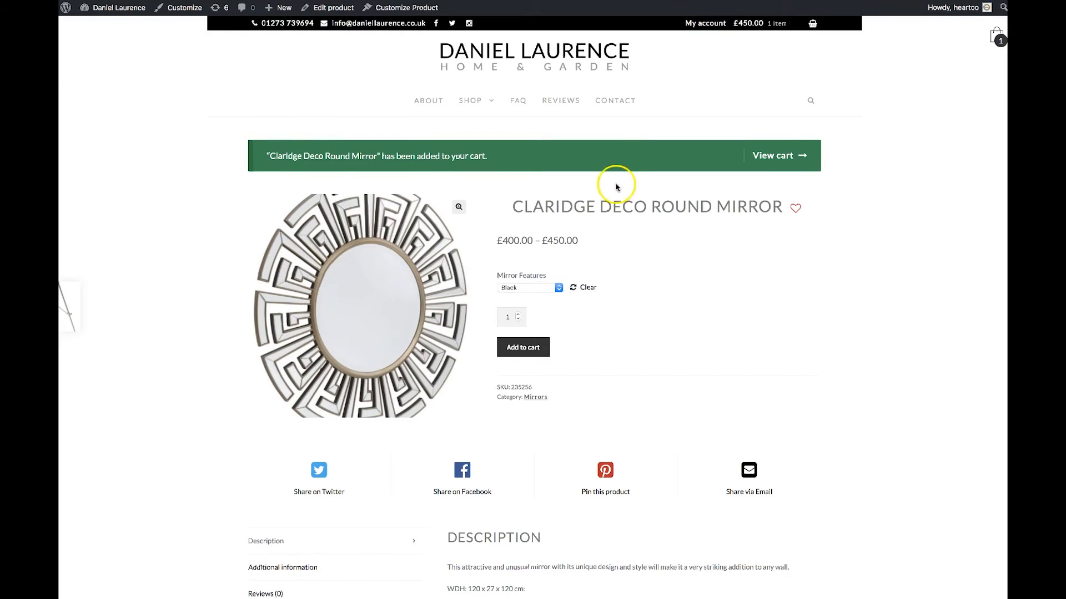
{"action": "left_click_drag", "start_coordinate": [503, 241], "coordinate": [582, 241]}
{"action": "left_click", "coordinate": [597, 242]}
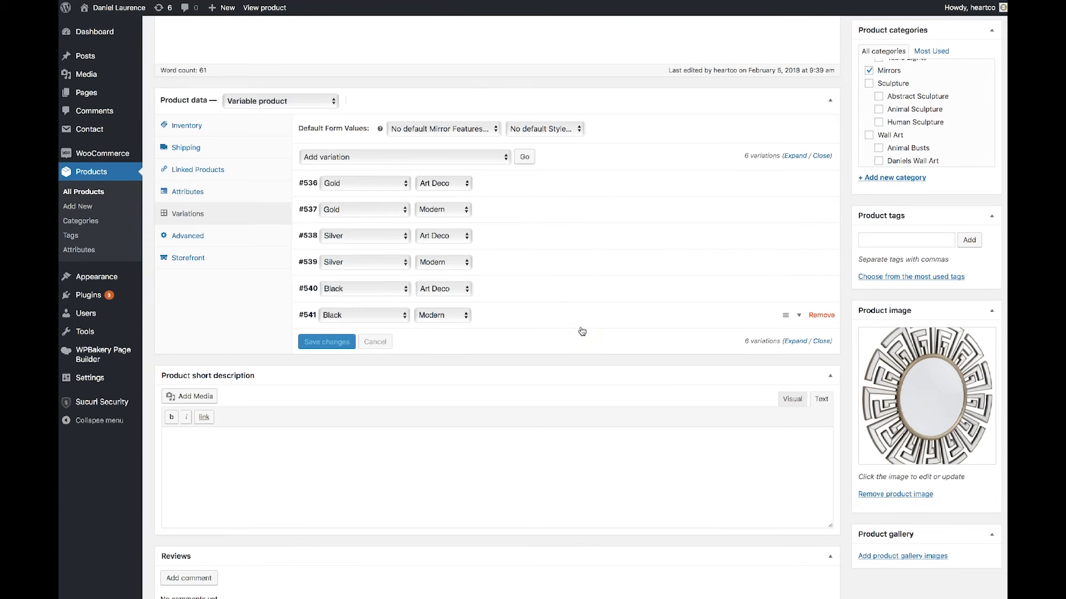
{"action": "left_click", "coordinate": [570, 244]}
Step: Change the mirror's product type to Simple product and update the product
{"action": "scroll", "coordinate": [532, 377], "scroll_direction": "up", "scroll_amount": 5}
{"action": "left_click", "coordinate": [261, 366]}
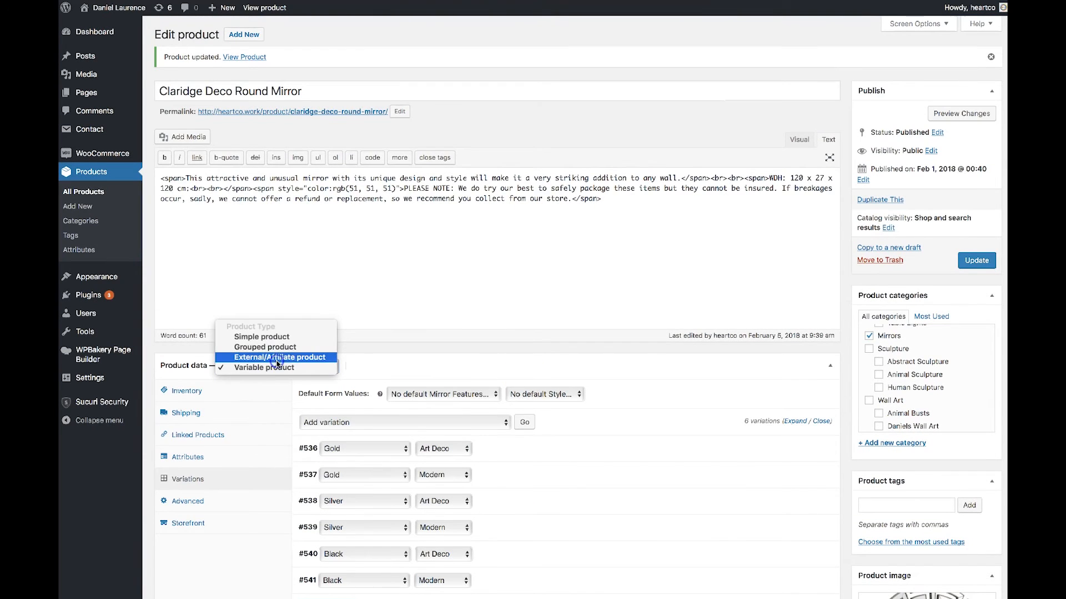
{"action": "left_click", "coordinate": [278, 335]}
{"action": "left_click", "coordinate": [975, 261]}
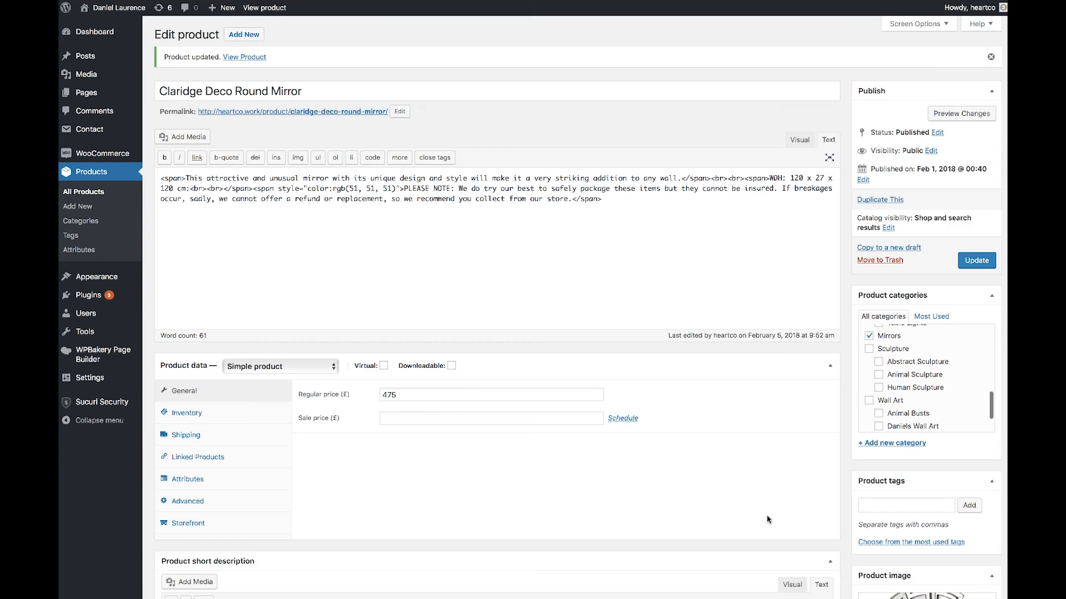
{"action": "scroll", "coordinate": [767, 519], "scroll_direction": "down", "scroll_amount": 4}
{"action": "scroll", "coordinate": [767, 519], "scroll_direction": "down", "scroll_amount": 2}
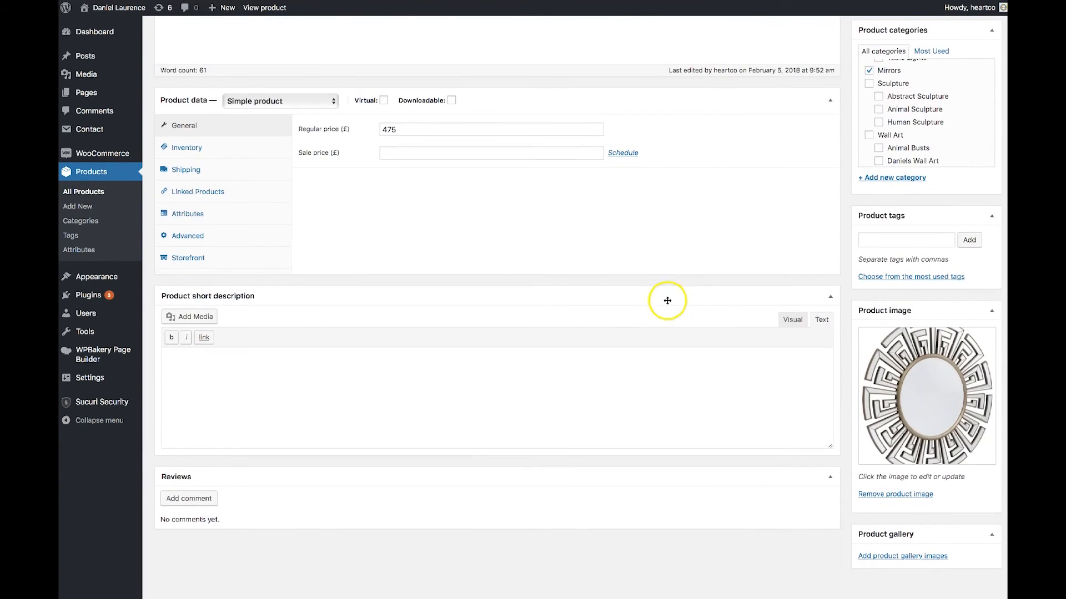
{"action": "scroll", "coordinate": [663, 300], "scroll_direction": "up", "scroll_amount": 4}
{"action": "scroll", "coordinate": [371, 293], "scroll_direction": "up", "scroll_amount": 2}
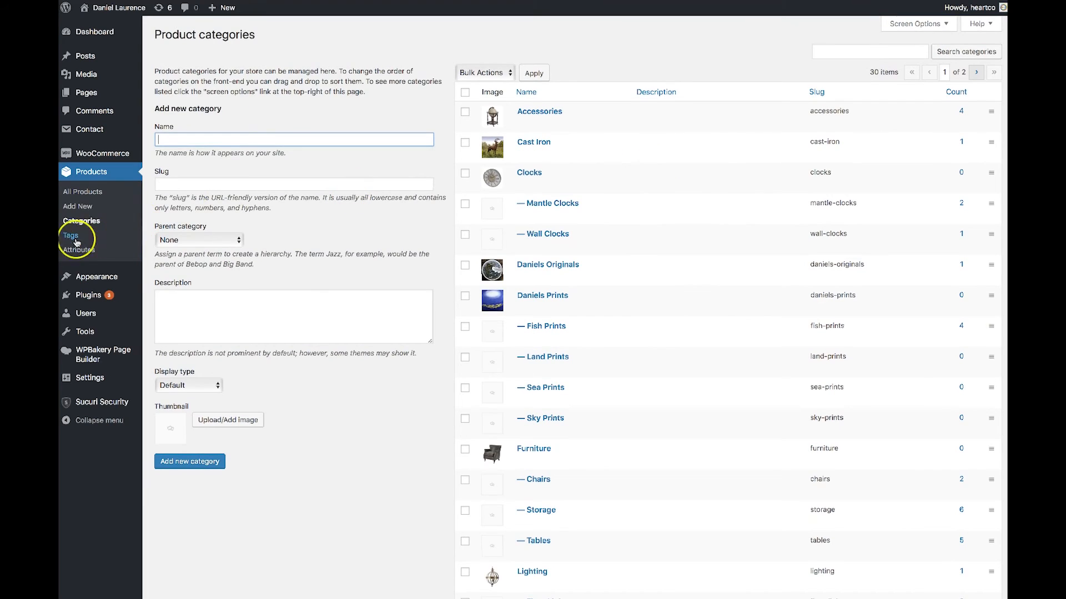
Step: Look through the product categories and the parent category choices, and open the Accessories category for editing
{"action": "left_click", "coordinate": [200, 245]}
{"action": "left_click", "coordinate": [326, 265]}
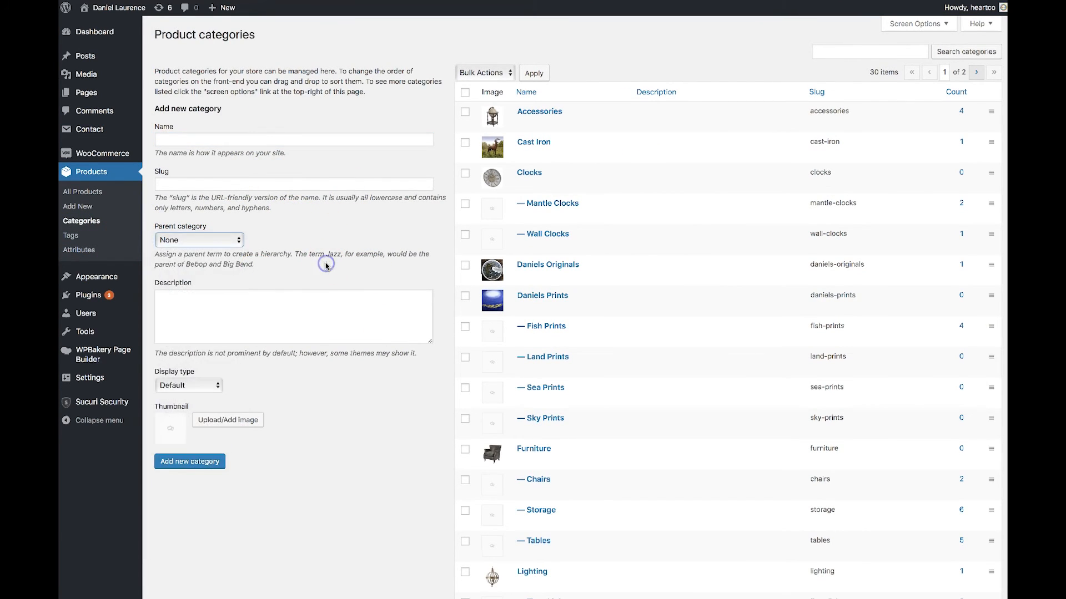
{"action": "scroll", "coordinate": [358, 353], "scroll_direction": "down", "scroll_amount": 2}
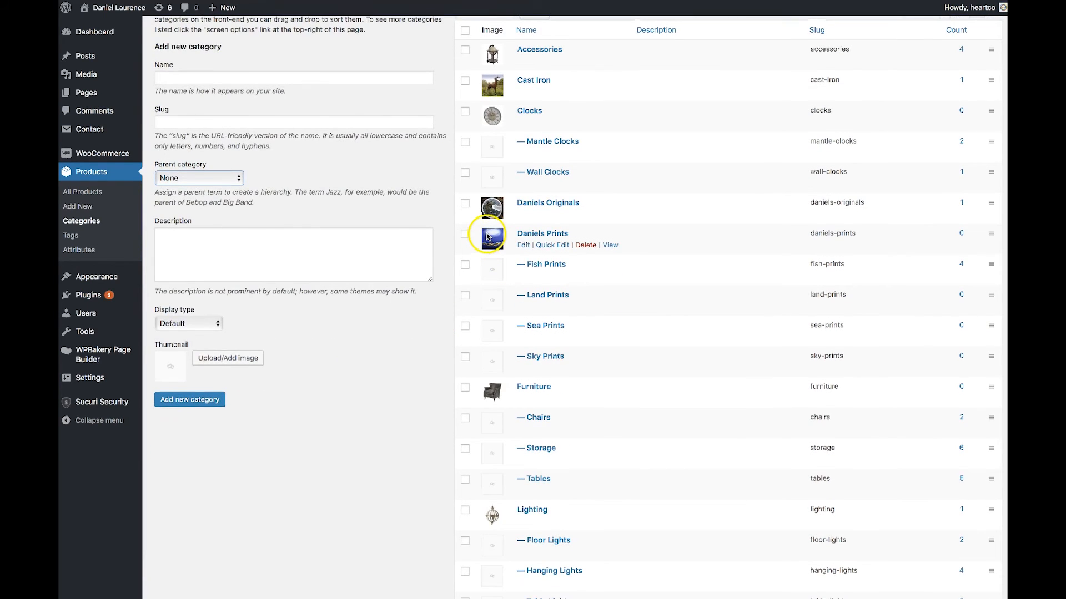
{"action": "scroll", "coordinate": [486, 237], "scroll_direction": "up", "scroll_amount": 2}
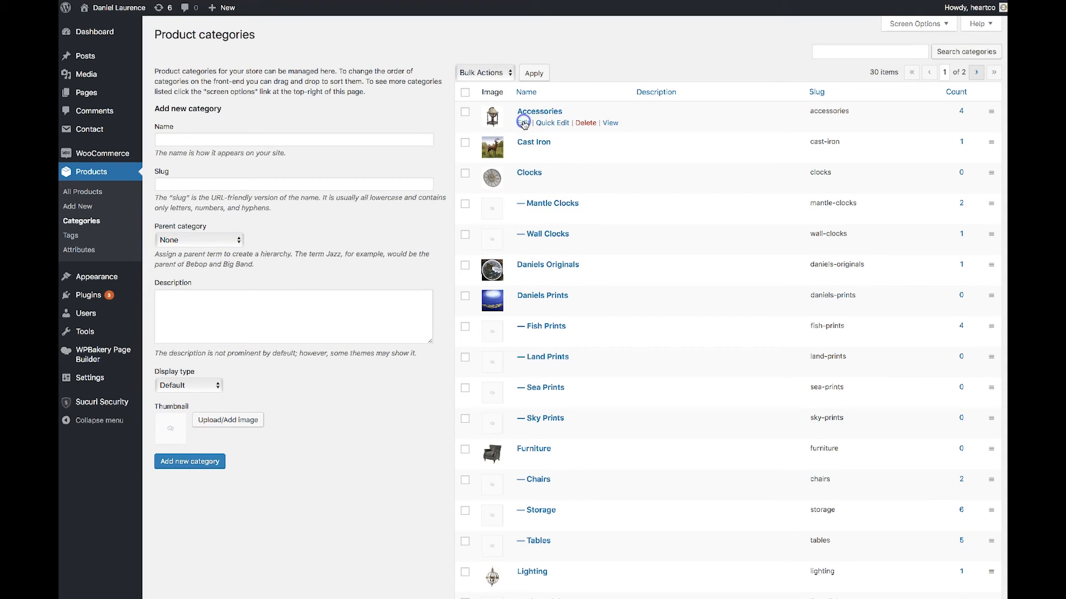
{"action": "left_click", "coordinate": [523, 124]}
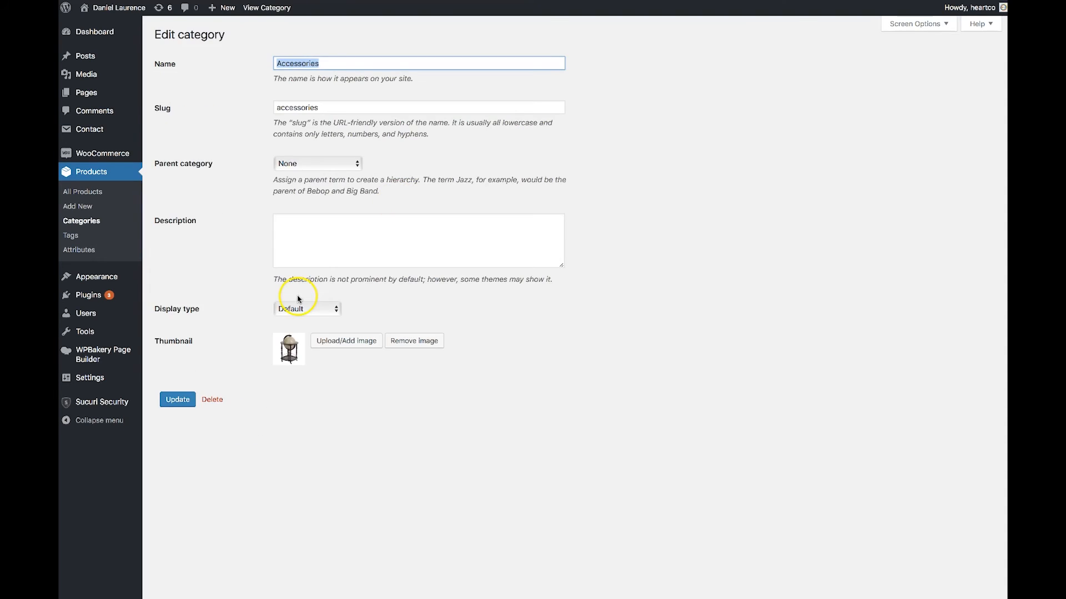
Step: Visit the storefront's home page and view the Product Categories section with its thumbnails
{"action": "left_click", "coordinate": [111, 7]}
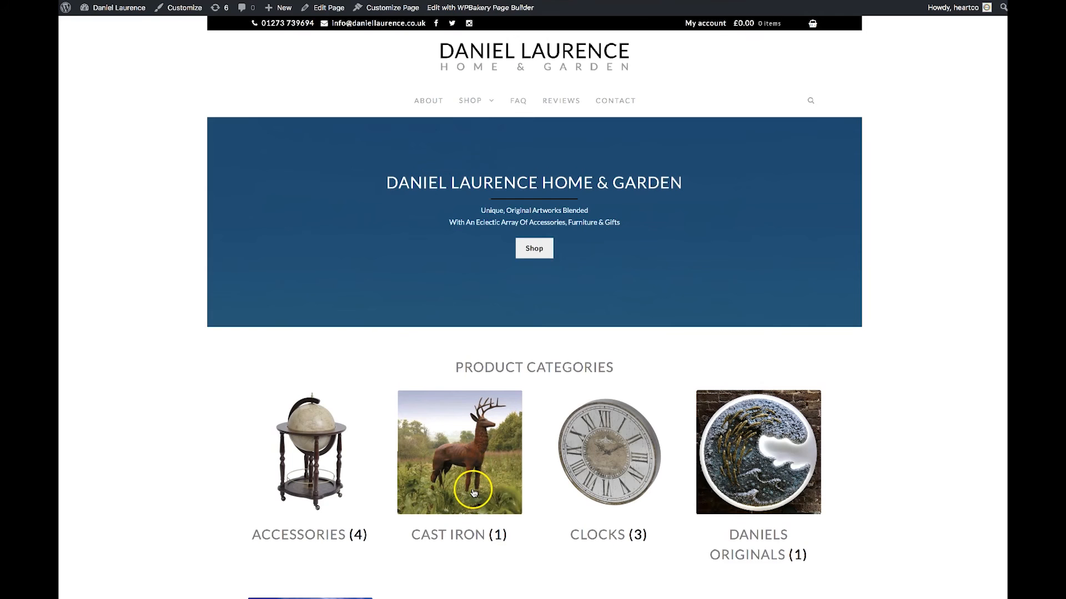
{"action": "scroll", "coordinate": [473, 493], "scroll_direction": "down", "scroll_amount": 3}
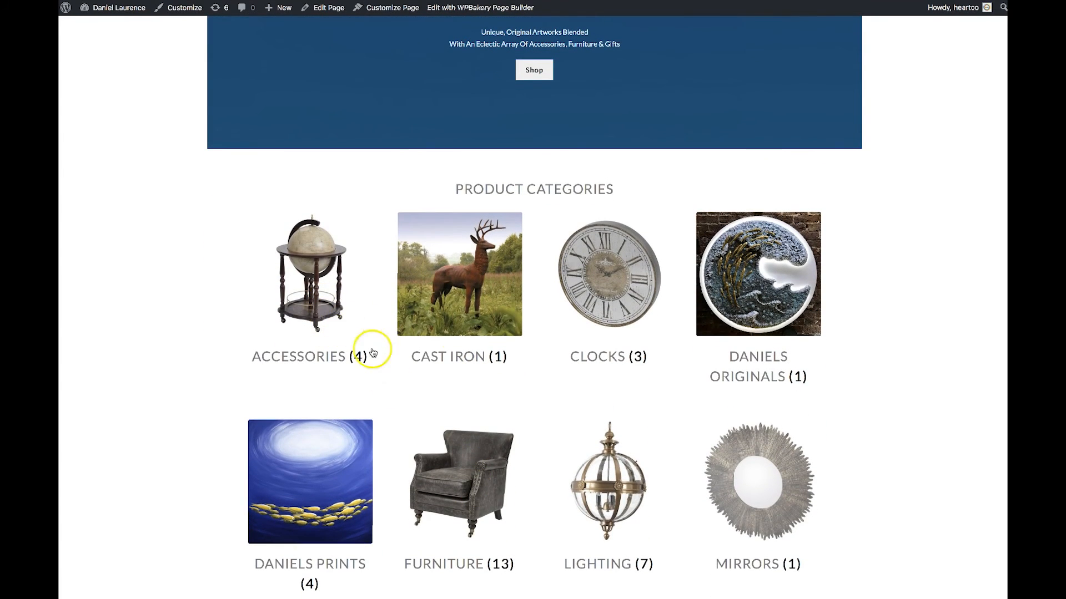
{"action": "scroll", "coordinate": [761, 504], "scroll_direction": "down", "scroll_amount": 2}
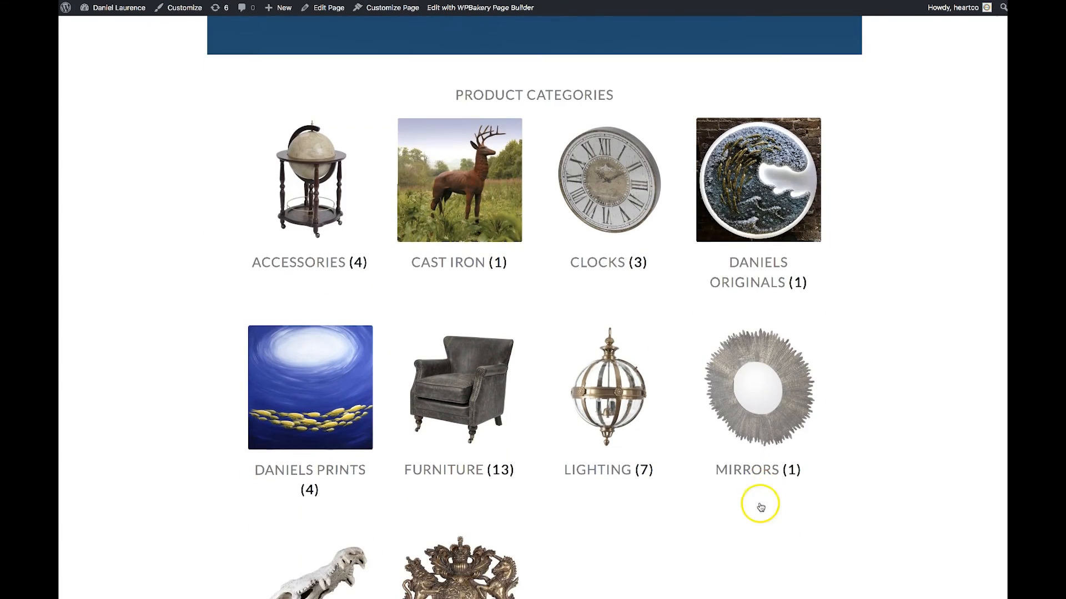
Step: Compare the remaining category thumbnails on the storefront's home page with the images in the Product categories list
{"action": "scroll", "coordinate": [368, 440], "scroll_direction": "down", "scroll_amount": 3}
{"action": "scroll", "coordinate": [495, 442], "scroll_direction": "up", "scroll_amount": 5}
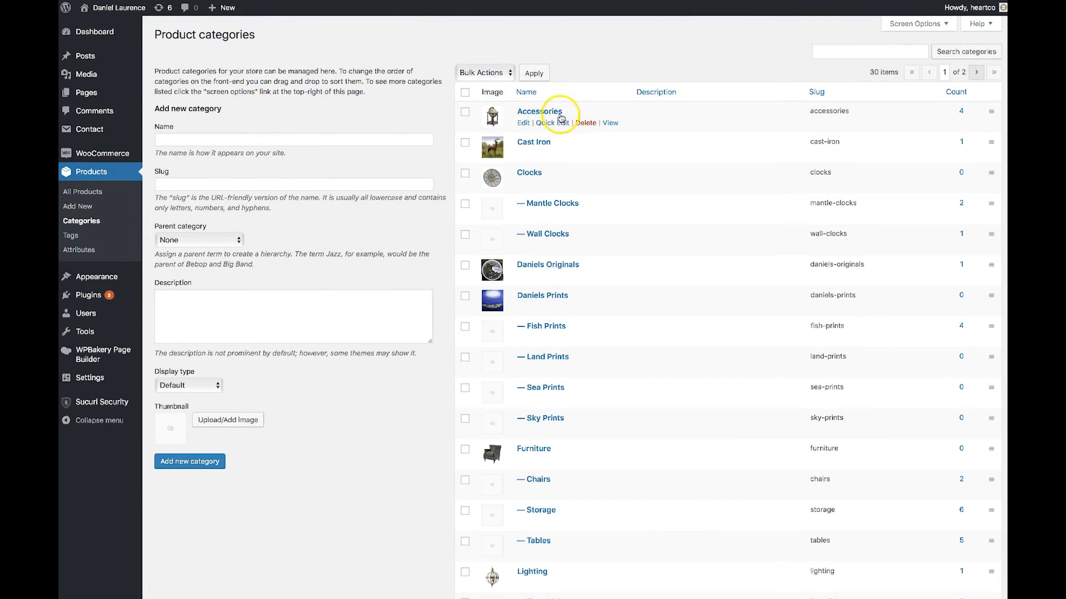
{"action": "left_click", "coordinate": [493, 120]}
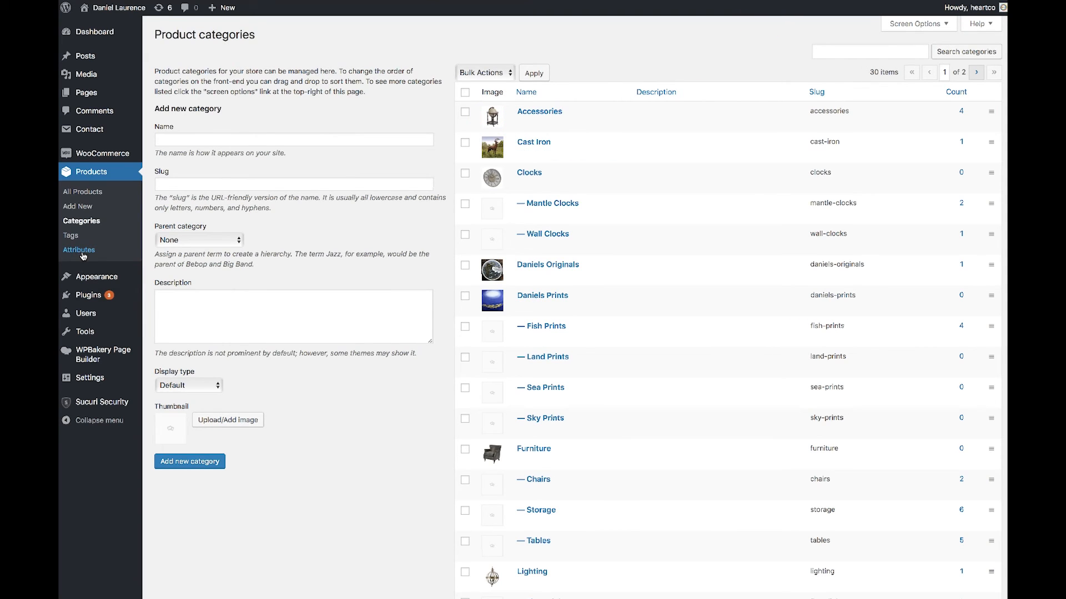
{"action": "left_click", "coordinate": [93, 200]}
Step: View the upper part of the storefront's home page, return to the Product categories list and show the WooCommerce section's options
{"action": "left_click", "coordinate": [609, 1]}
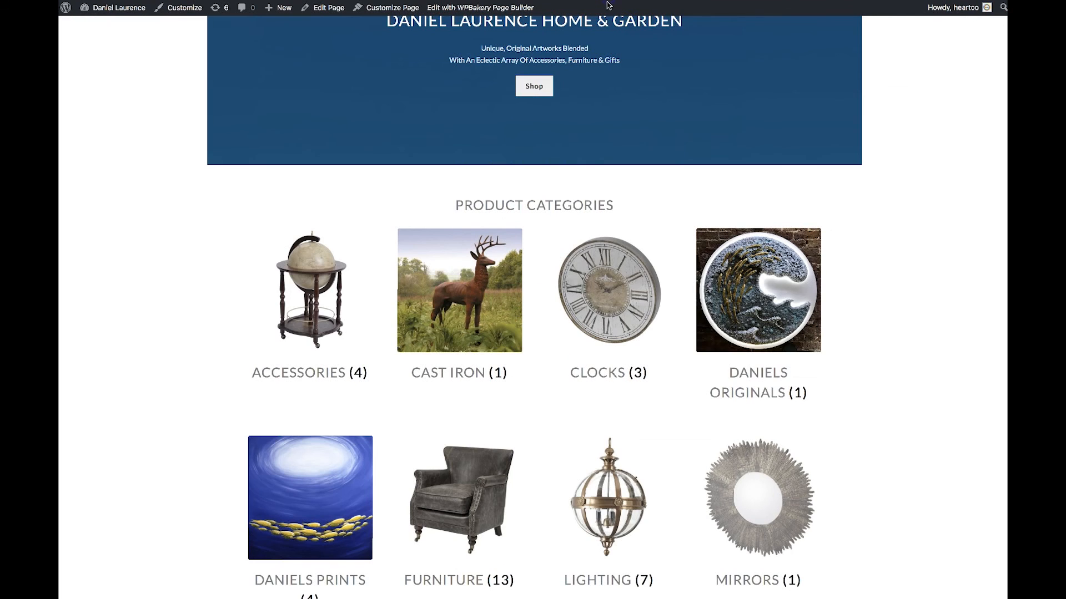
{"action": "scroll", "coordinate": [603, 85], "scroll_direction": "up", "scroll_amount": 3}
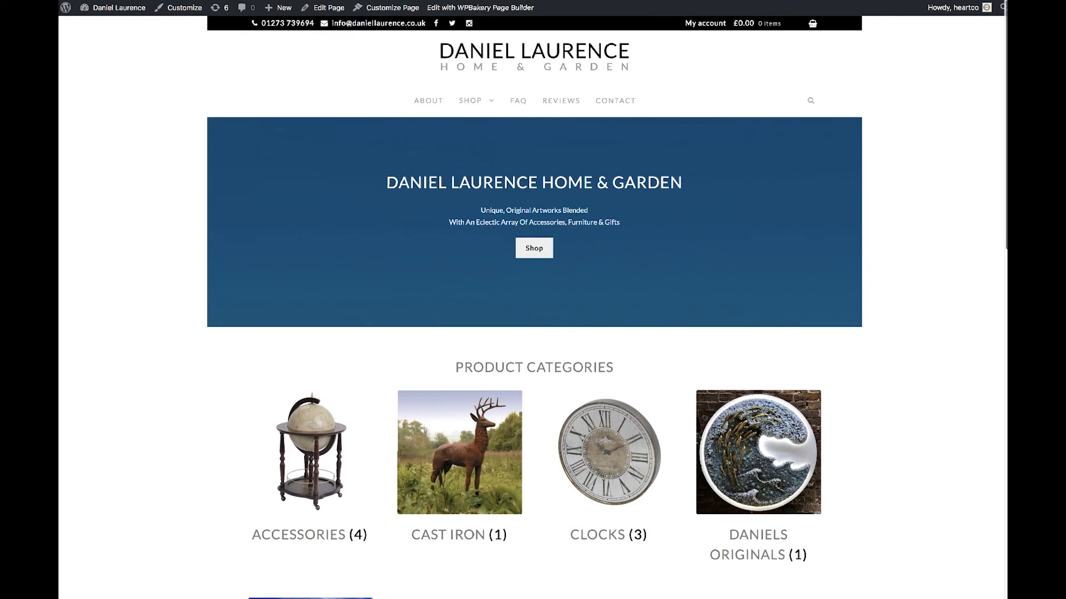
{"action": "left_click", "coordinate": [506, 0]}
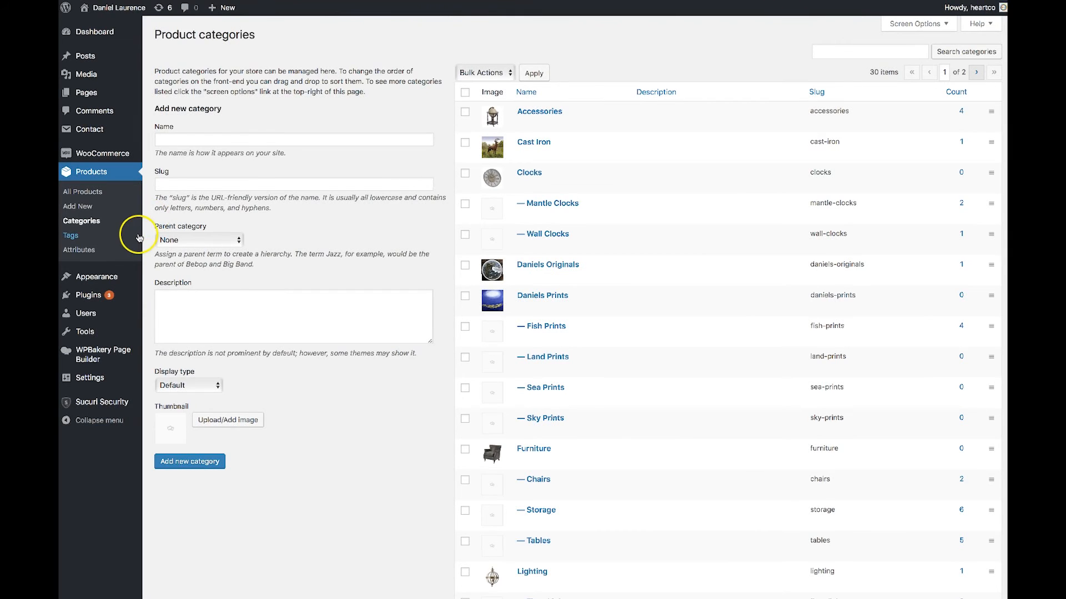
{"action": "mouse_move", "coordinate": [114, 157]}
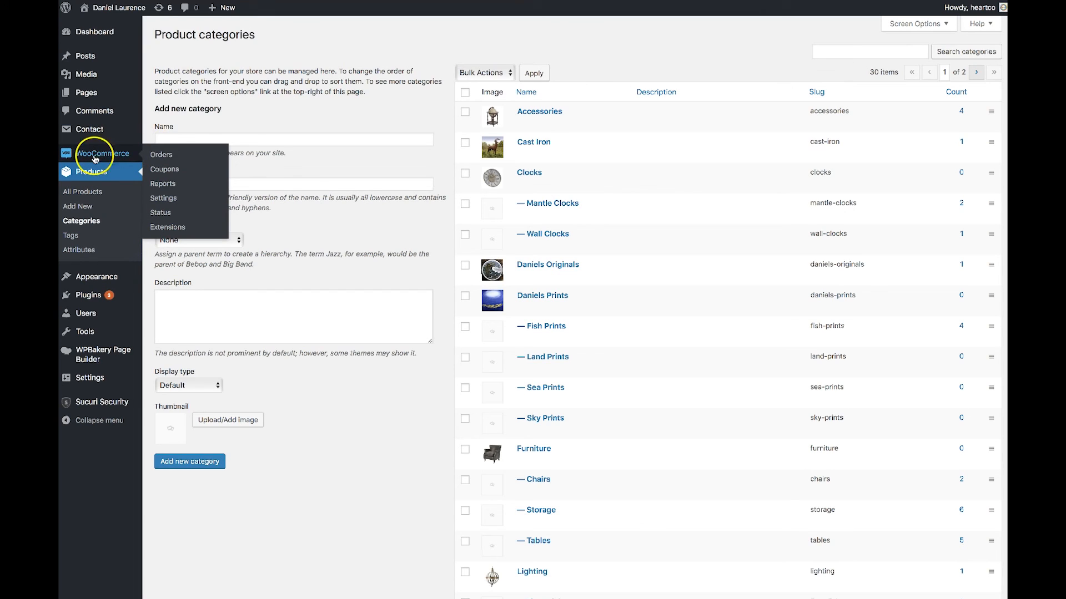